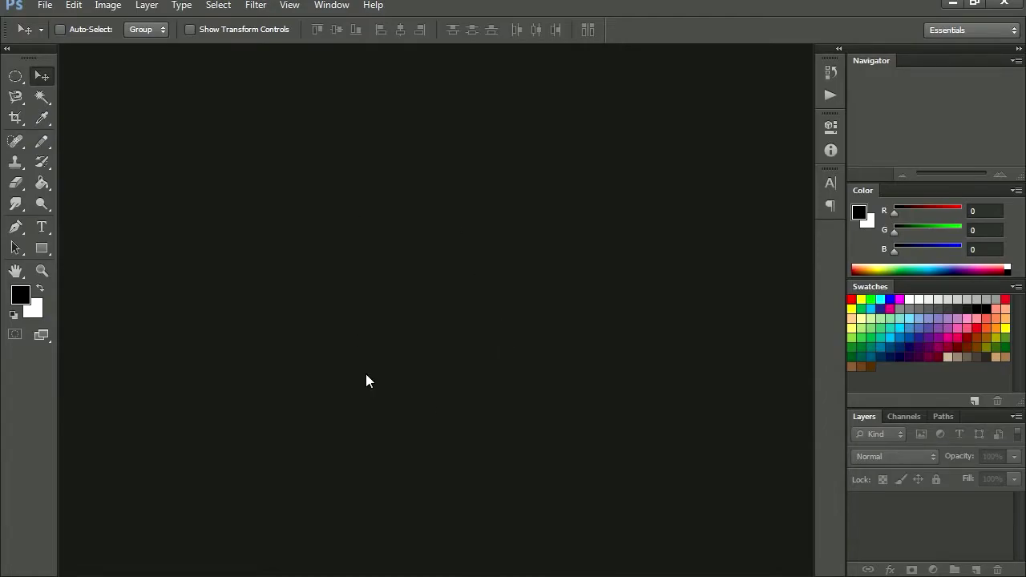
Step: Open veggies.jpg from the intro to photoshop folder and detach it into a floating window
{"action": "double_click", "coordinate": [343, 258]}
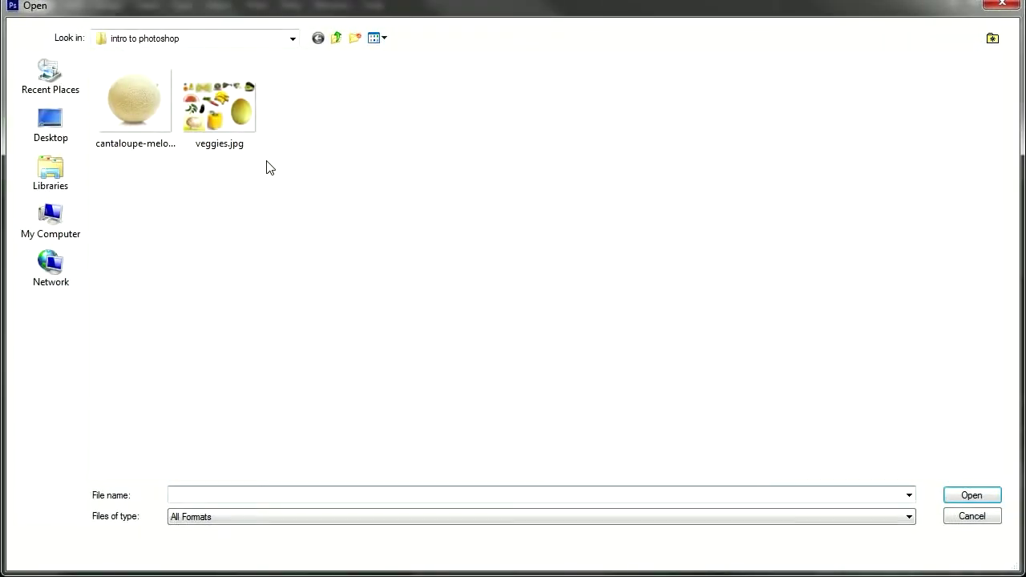
{"action": "double_click", "coordinate": [241, 128]}
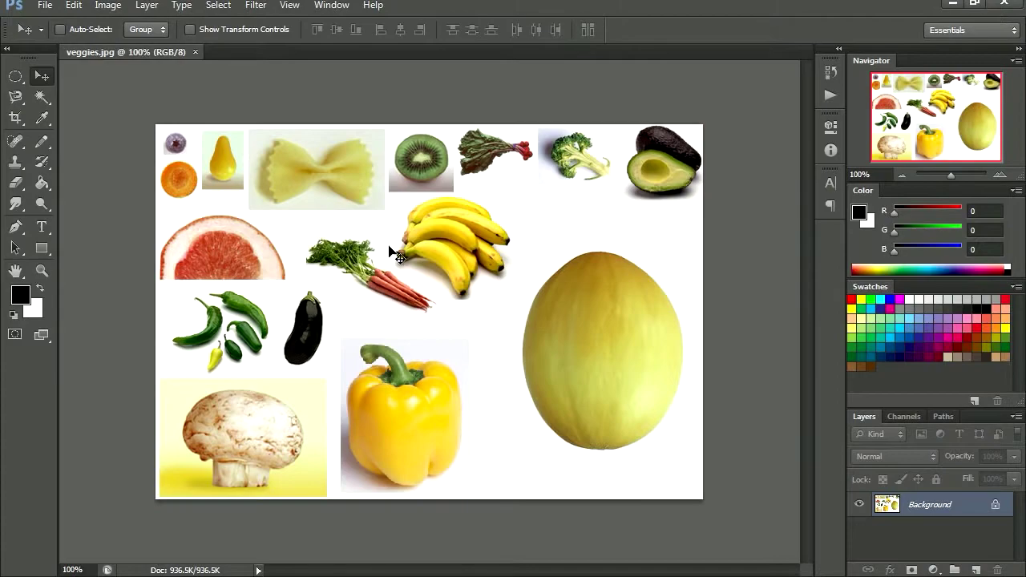
{"action": "left_click_drag", "start_coordinate": [170, 51], "coordinate": [196, 92]}
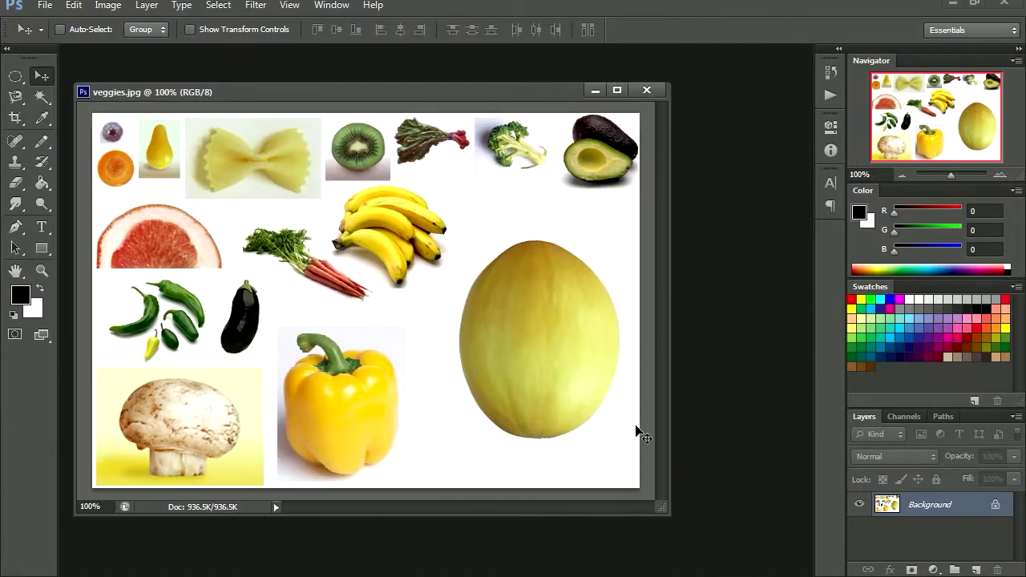
{"action": "mouse_move", "coordinate": [499, 574]}
{"action": "left_click", "coordinate": [498, 513]}
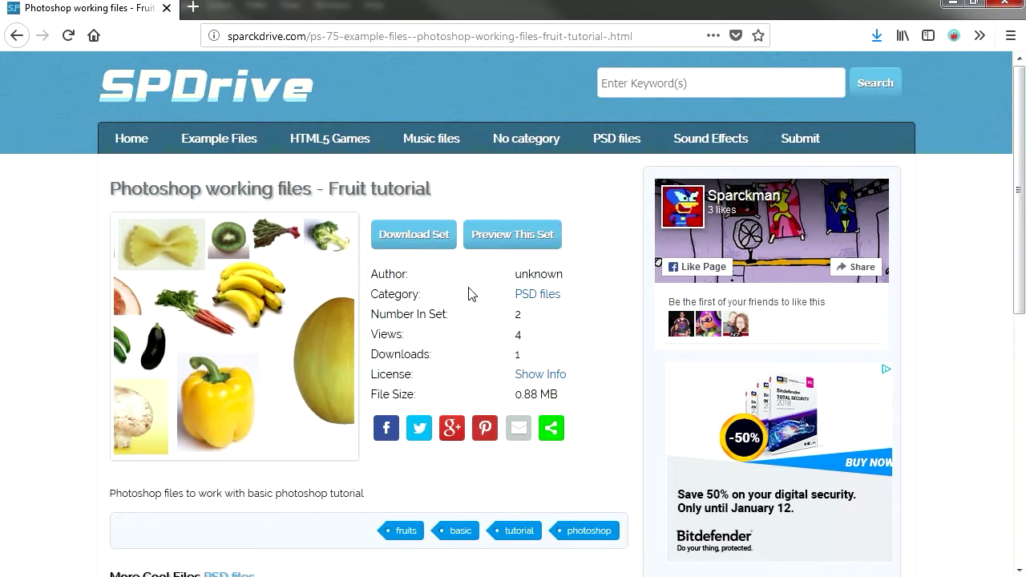
{"action": "left_click", "coordinate": [439, 245]}
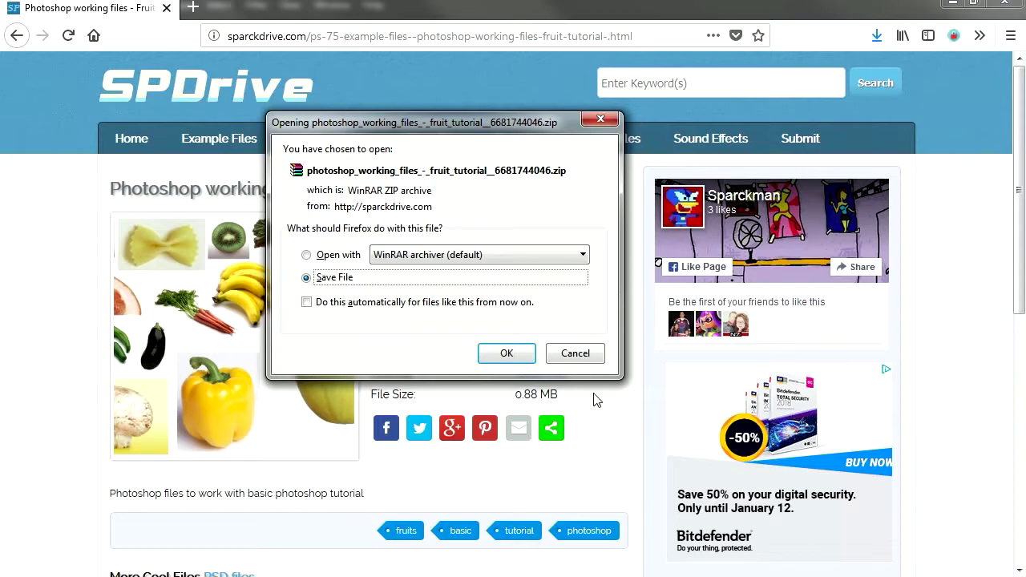
{"action": "left_click", "coordinate": [575, 353]}
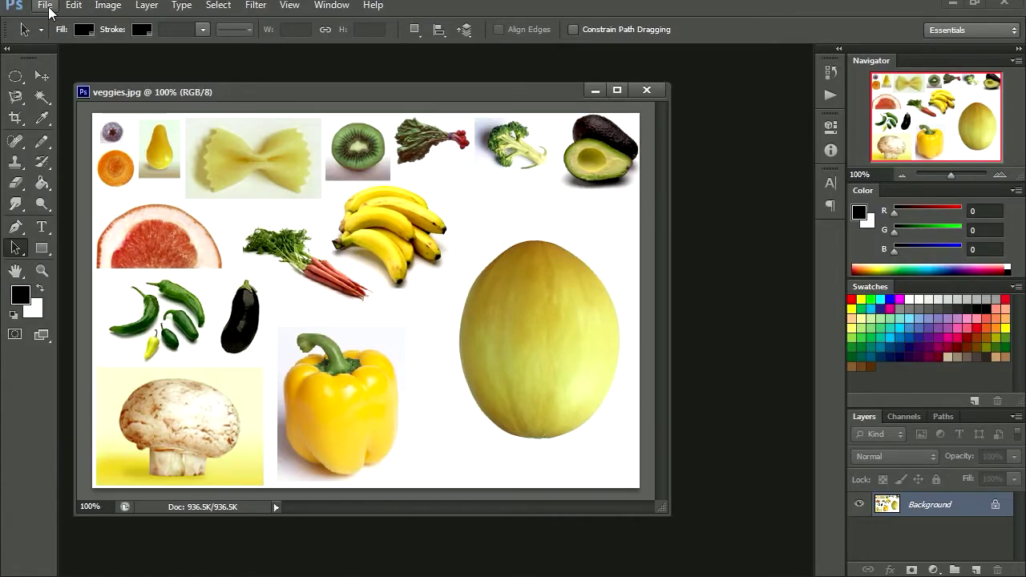
Step: Create a new 640 × 480 pixel RGB document at 72 pixels/inch with a white background, and move its window aside
{"action": "left_click", "coordinate": [45, 6]}
{"action": "left_click", "coordinate": [57, 22]}
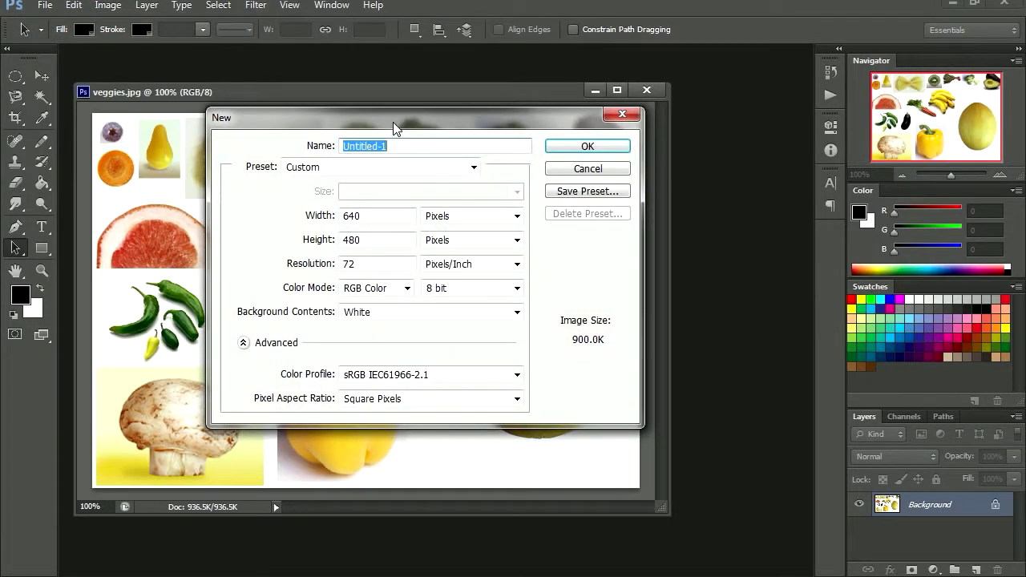
{"action": "left_click_drag", "start_coordinate": [393, 122], "coordinate": [396, 97]}
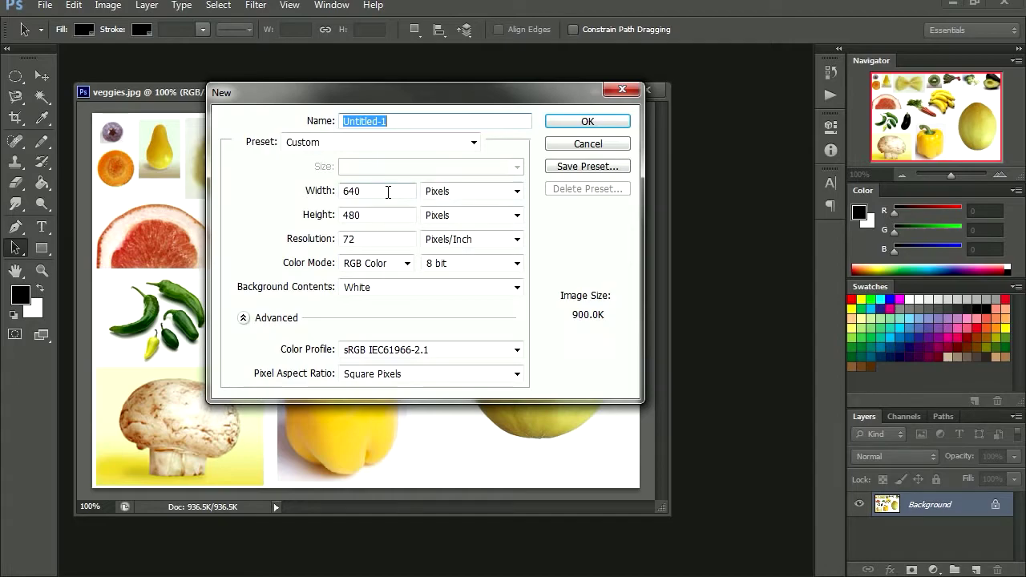
{"action": "key", "text": "Return"}
{"action": "left_click_drag", "start_coordinate": [322, 120], "coordinate": [401, 167]}
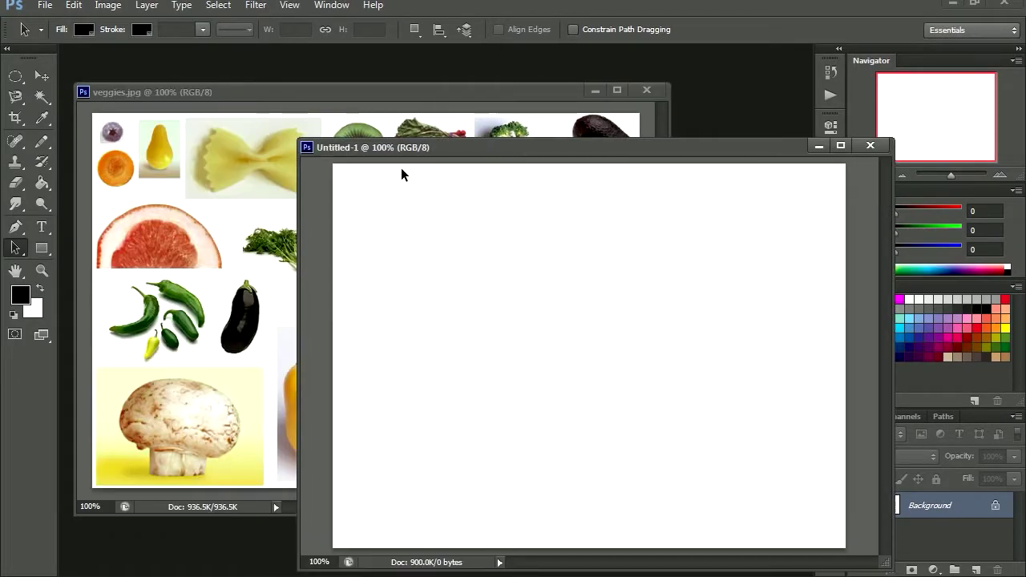
Step: Select the whole melon in veggies.jpg by tracing around its edge with the Magnetic Lasso tool
{"action": "left_click", "coordinate": [252, 201]}
{"action": "left_click_drag", "start_coordinate": [410, 97], "coordinate": [416, 78]}
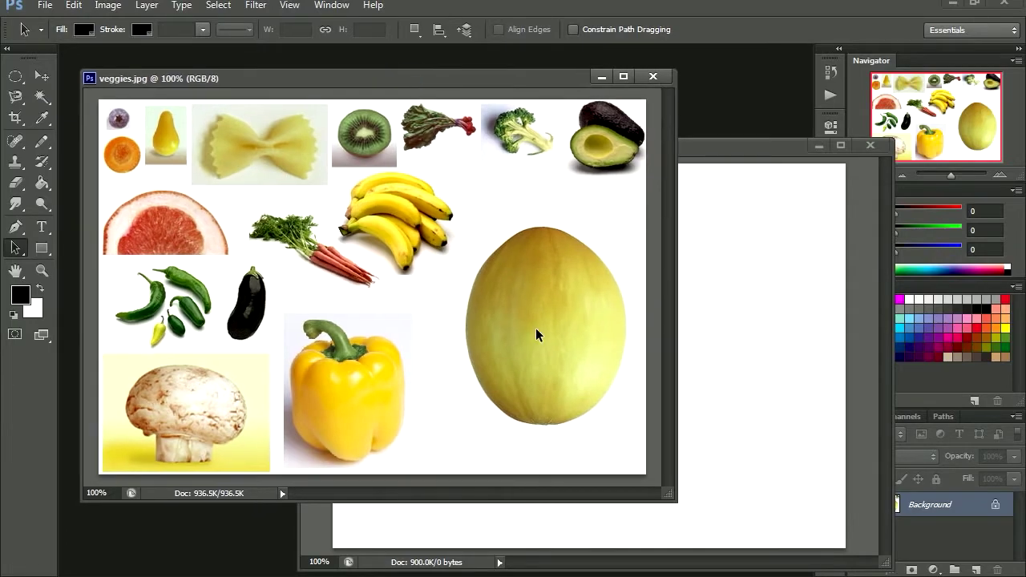
{"action": "key", "text": "z"}
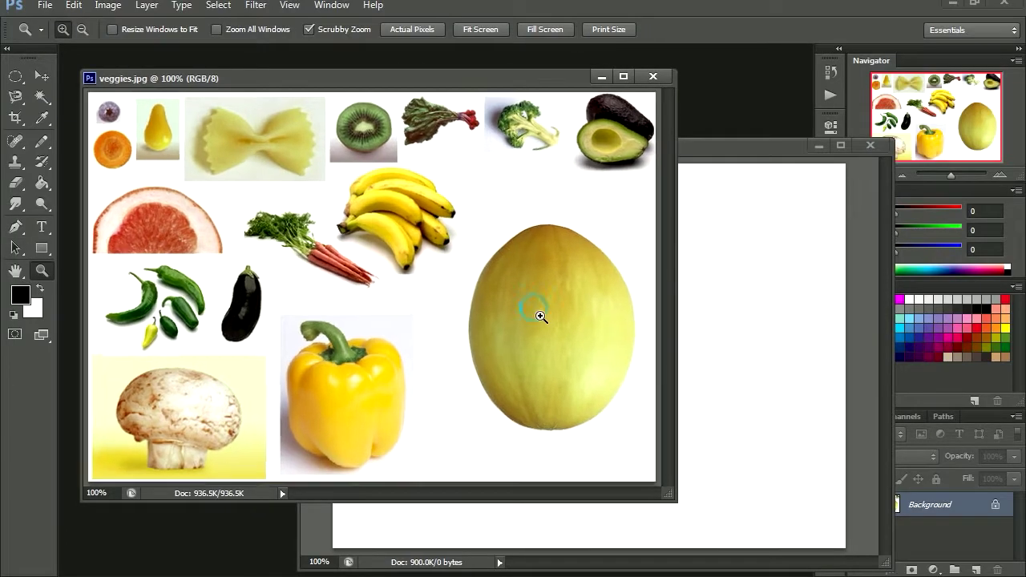
{"action": "left_click", "coordinate": [537, 311]}
{"action": "left_click_drag", "start_coordinate": [666, 492], "coordinate": [787, 549]}
{"action": "key", "text": "v"}
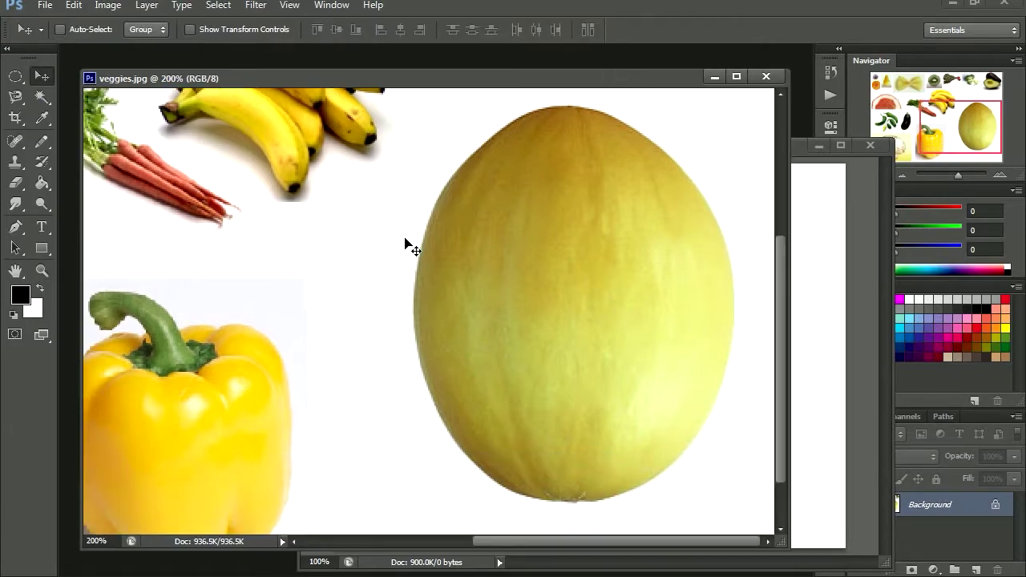
{"action": "left_click", "coordinate": [17, 99]}
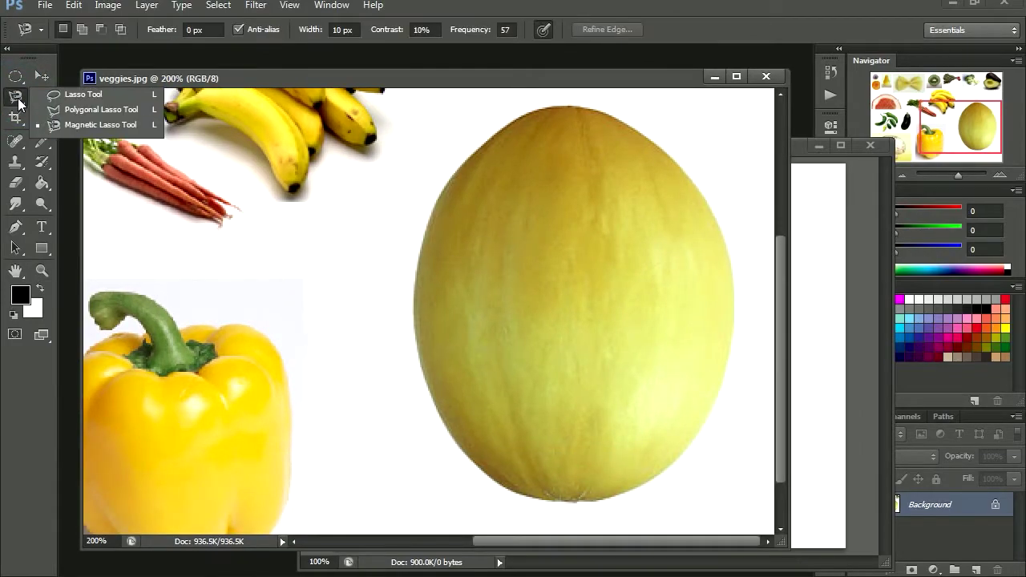
{"action": "left_click", "coordinate": [93, 126]}
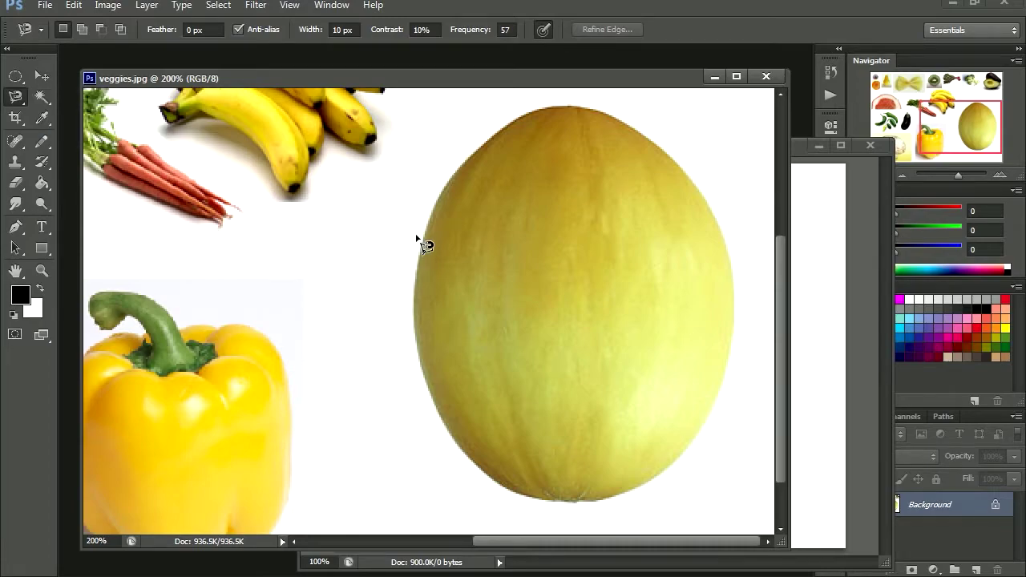
{"action": "left_click", "coordinate": [424, 236]}
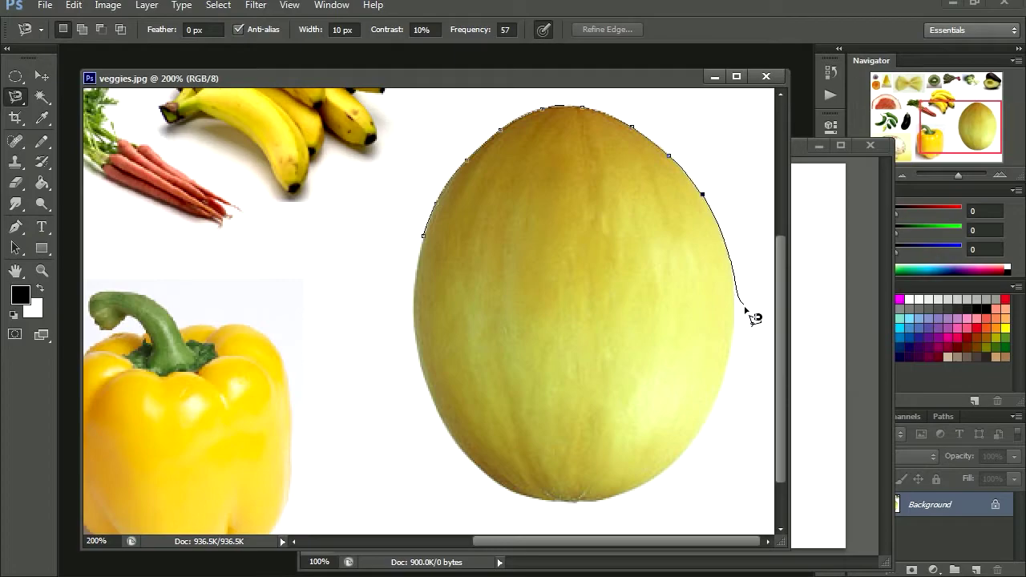
{"action": "mouse_move", "coordinate": [714, 421]}
{"action": "left_mouse_down"}
{"action": "mouse_move", "coordinate": [677, 474]}
{"action": "mouse_move", "coordinate": [620, 498]}
{"action": "left_mouse_up"}
{"action": "mouse_move", "coordinate": [543, 505]}
{"action": "left_mouse_down"}
{"action": "mouse_move", "coordinate": [486, 477]}
{"action": "mouse_move", "coordinate": [445, 419]}
{"action": "mouse_move", "coordinate": [417, 342]}
{"action": "mouse_move", "coordinate": [423, 238]}
{"action": "left_mouse_up"}
{"action": "left_click", "coordinate": [424, 238]}
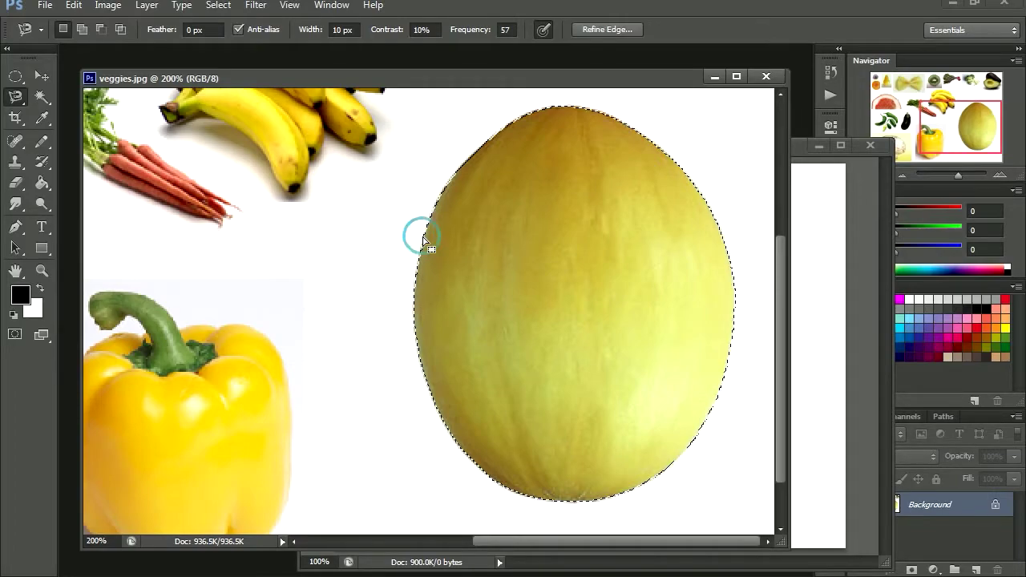
Step: Copy the selected melon and paste it into the blank Untitled-1 document
{"action": "key", "text": "ctrl+c"}
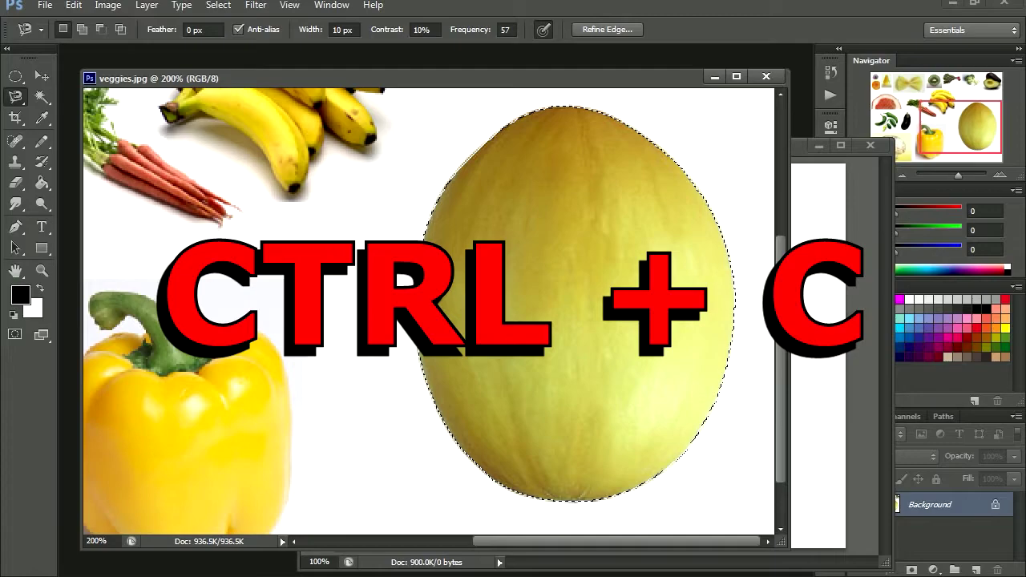
{"action": "left_click", "coordinate": [815, 224]}
{"action": "left_click_drag", "start_coordinate": [742, 151], "coordinate": [597, 102]}
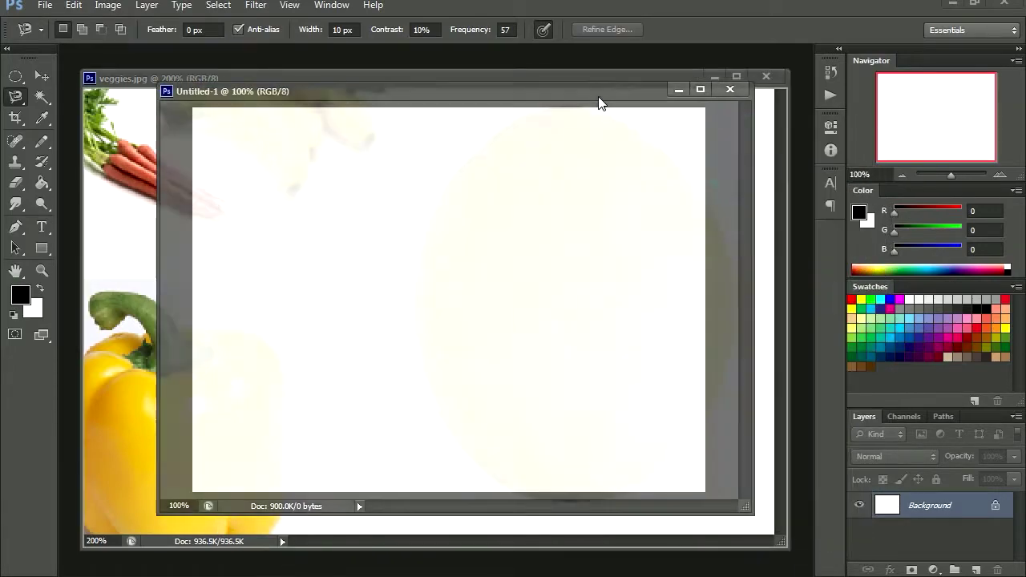
{"action": "key", "text": "v"}
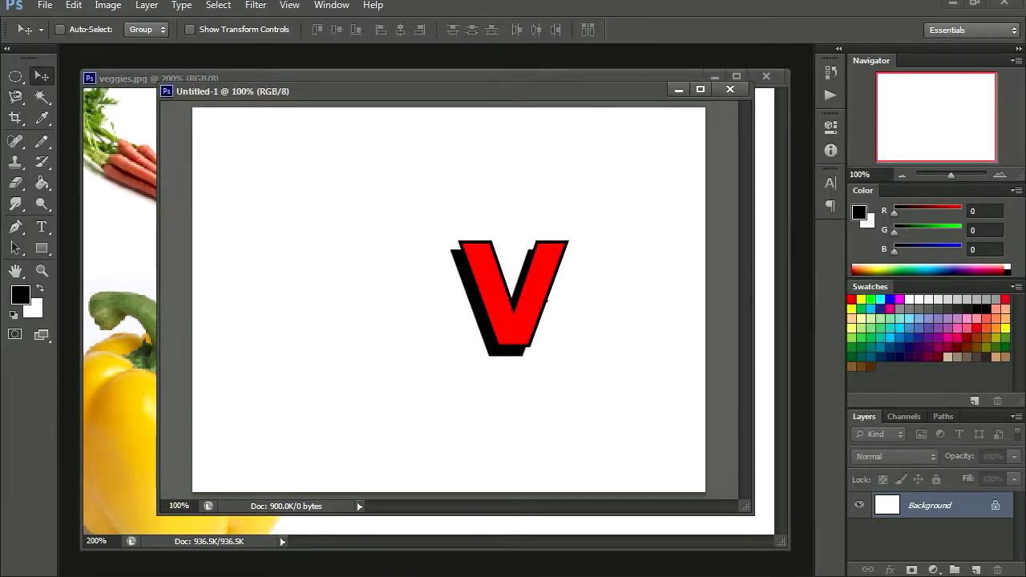
{"action": "key", "text": "ctrl+v"}
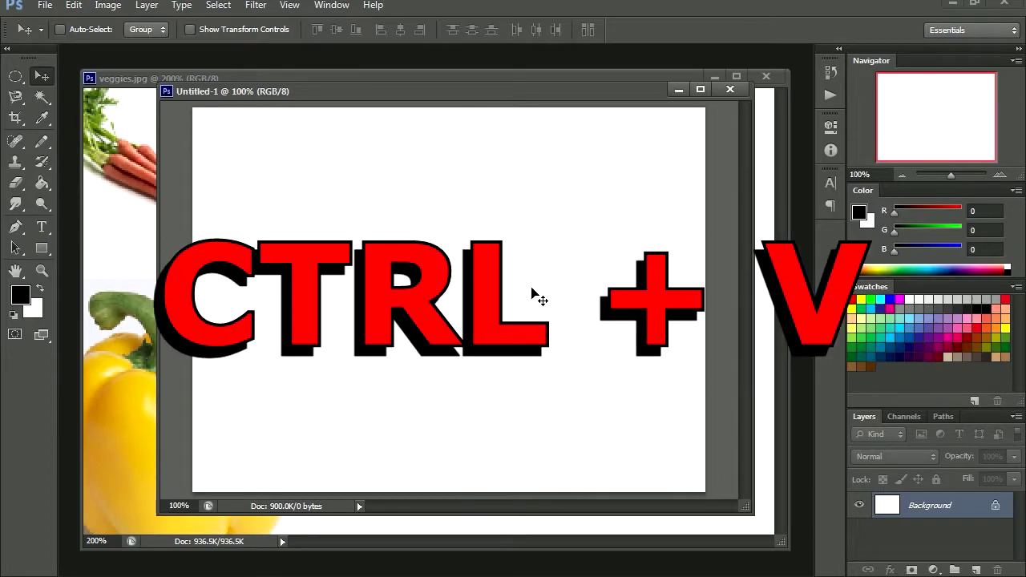
{"action": "mouse_move", "coordinate": [525, 295]}
{"action": "left_mouse_down"}
{"action": "mouse_move", "coordinate": [556, 289]}
{"action": "mouse_move", "coordinate": [465, 257]}
{"action": "mouse_move", "coordinate": [465, 298]}
{"action": "mouse_move", "coordinate": [532, 289]}
{"action": "left_mouse_up"}
Step: Rename the pasted melon's layer as melon
{"action": "double_click", "coordinate": [928, 506]}
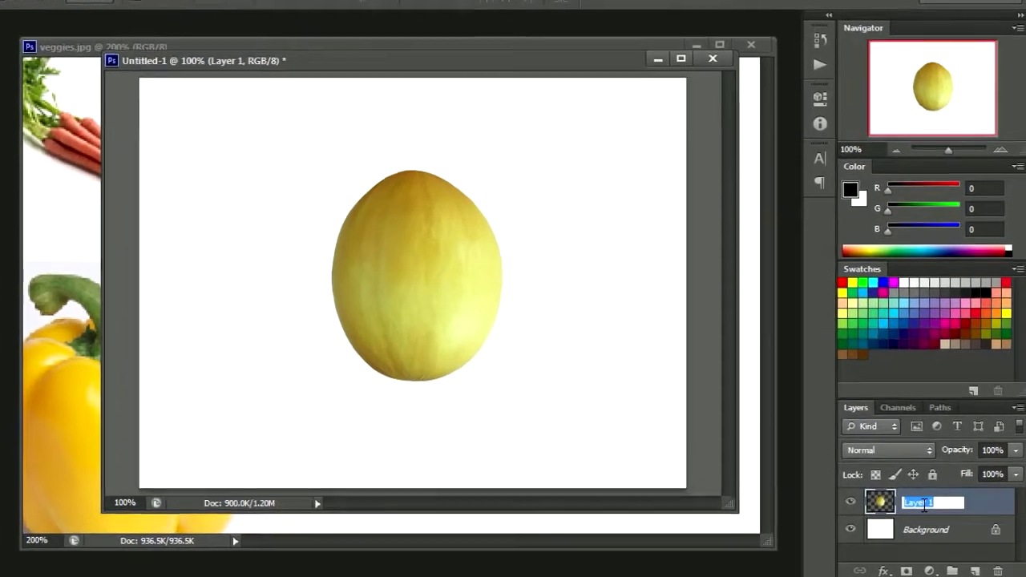
{"action": "type", "text": "me"}
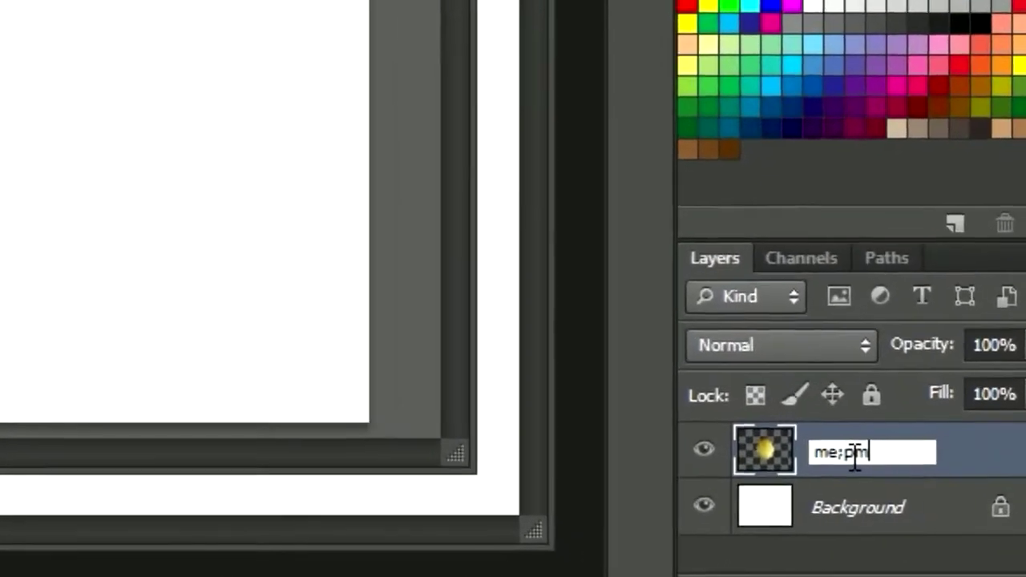
{"action": "type", "text": "lon"}
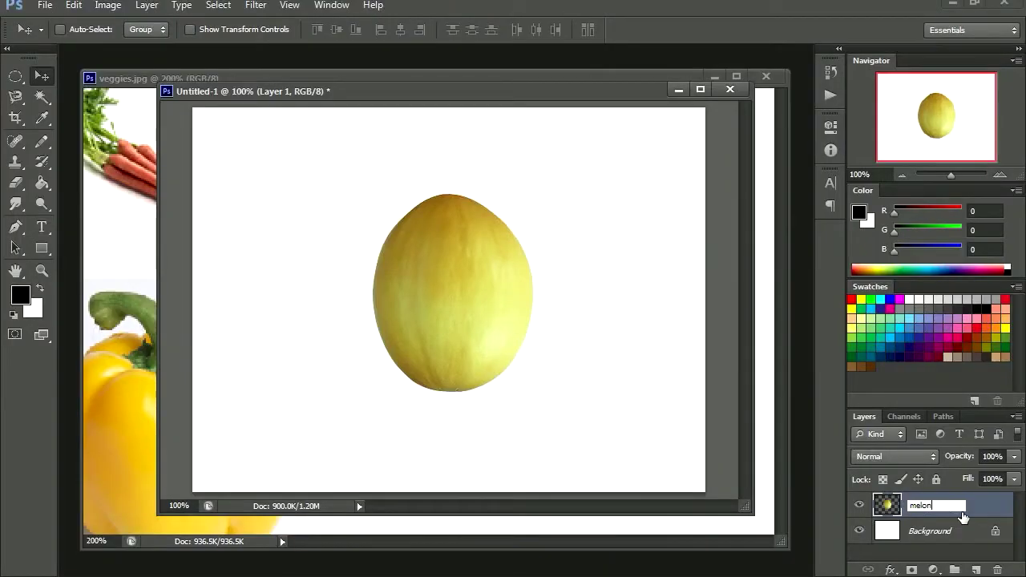
{"action": "key", "text": "Return"}
Step: Select the round orange carrot slice in veggies.jpg with the Elliptical Marquee tool
{"action": "left_click_drag", "start_coordinate": [328, 91], "coordinate": [363, 80]}
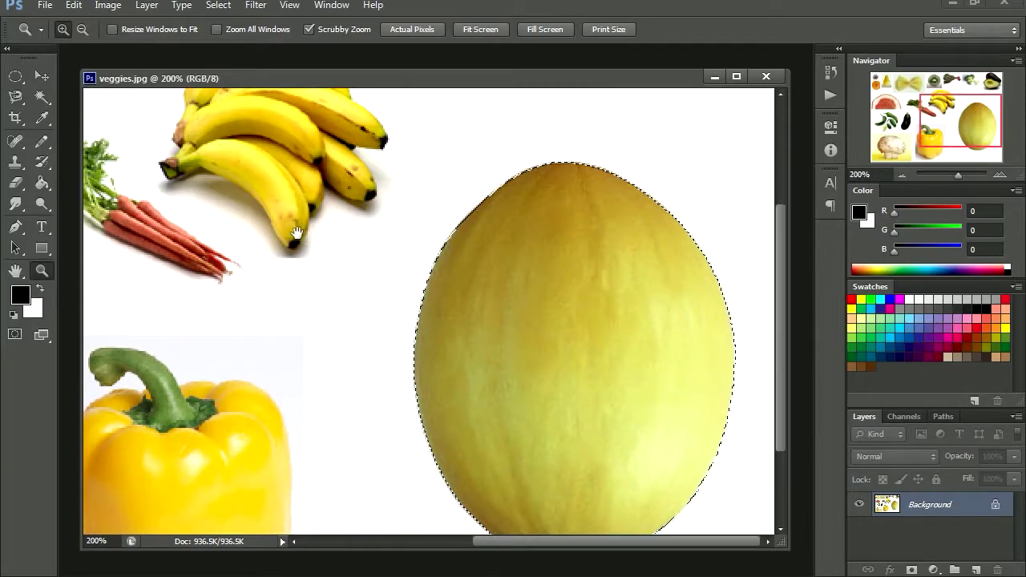
{"action": "left_click_drag", "start_coordinate": [268, 207], "coordinate": [630, 382]}
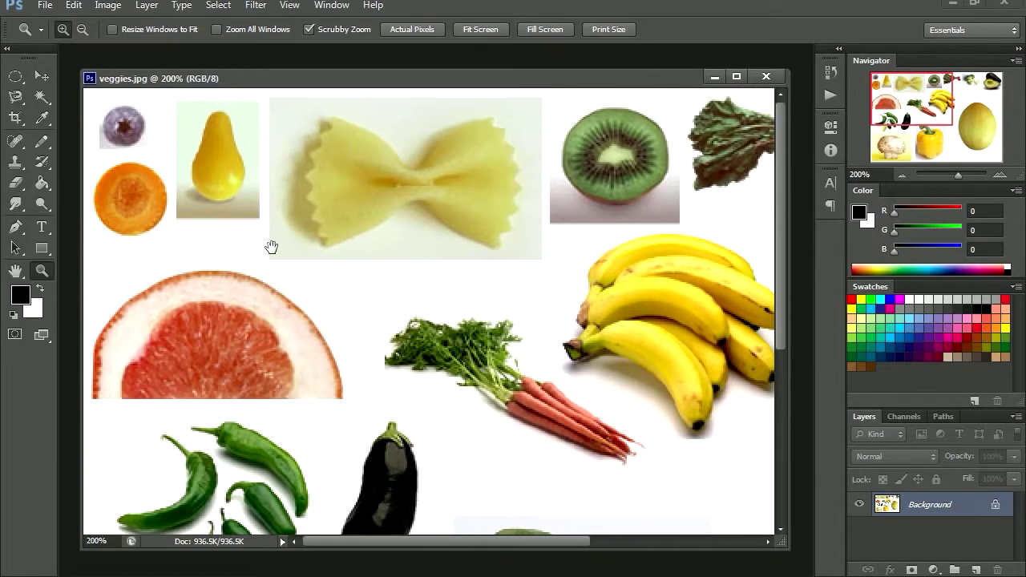
{"action": "left_click", "coordinate": [130, 197]}
{"action": "left_click", "coordinate": [130, 197]}
{"action": "left_click", "coordinate": [130, 197]}
{"action": "left_click_drag", "start_coordinate": [147, 179], "coordinate": [367, 280]}
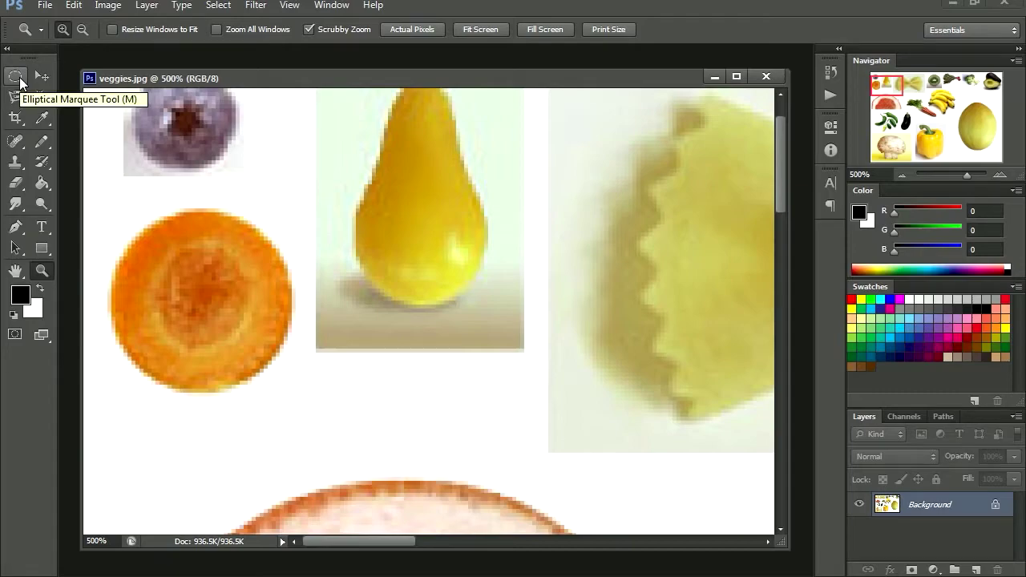
{"action": "left_click", "coordinate": [18, 78]}
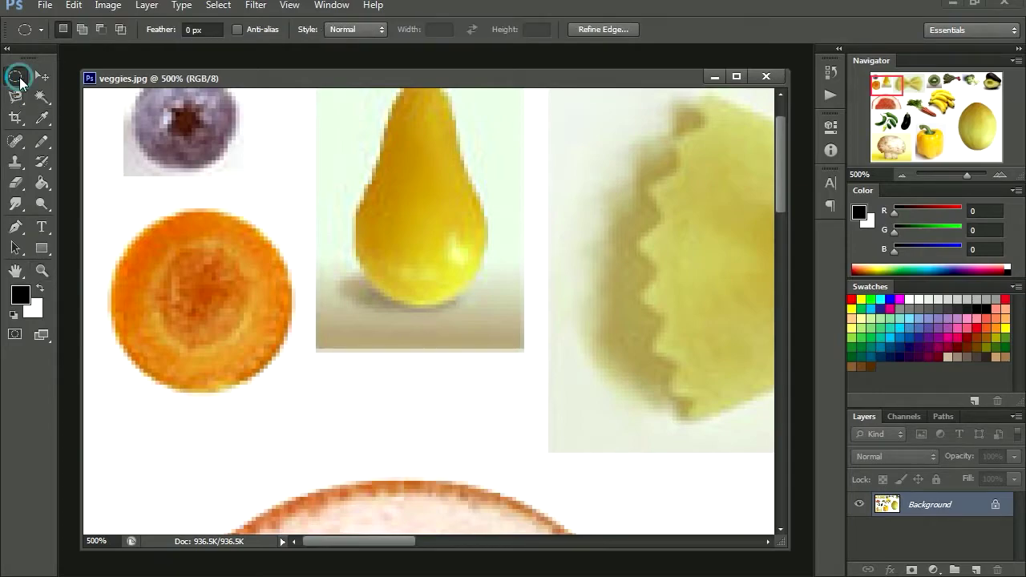
{"action": "left_click_drag", "start_coordinate": [108, 213], "coordinate": [289, 388]}
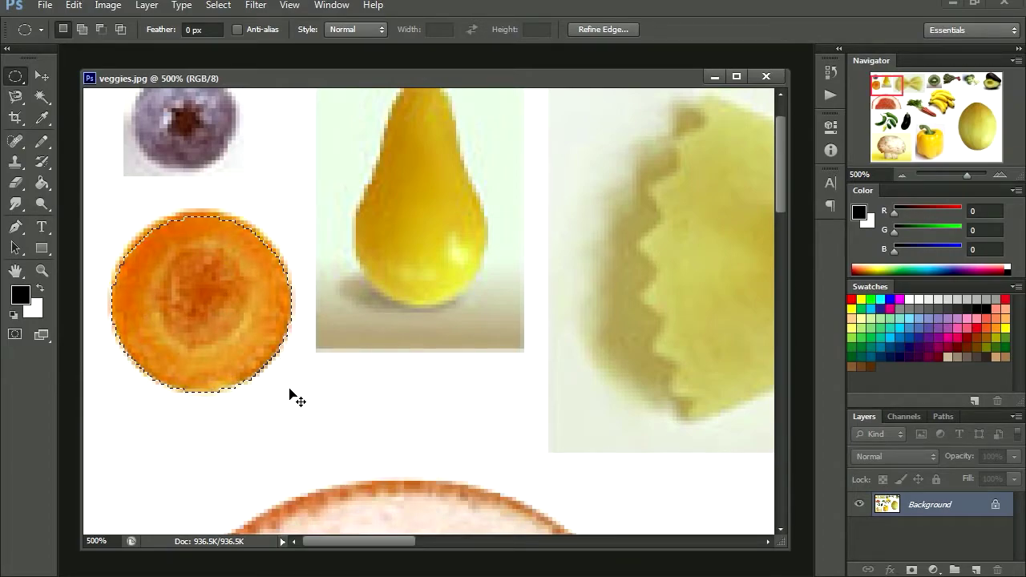
Step: Copy the selected carrot slice into the Untitled-1 document on top of the melon
{"action": "left_click_drag", "start_coordinate": [635, 80], "coordinate": [454, 116]}
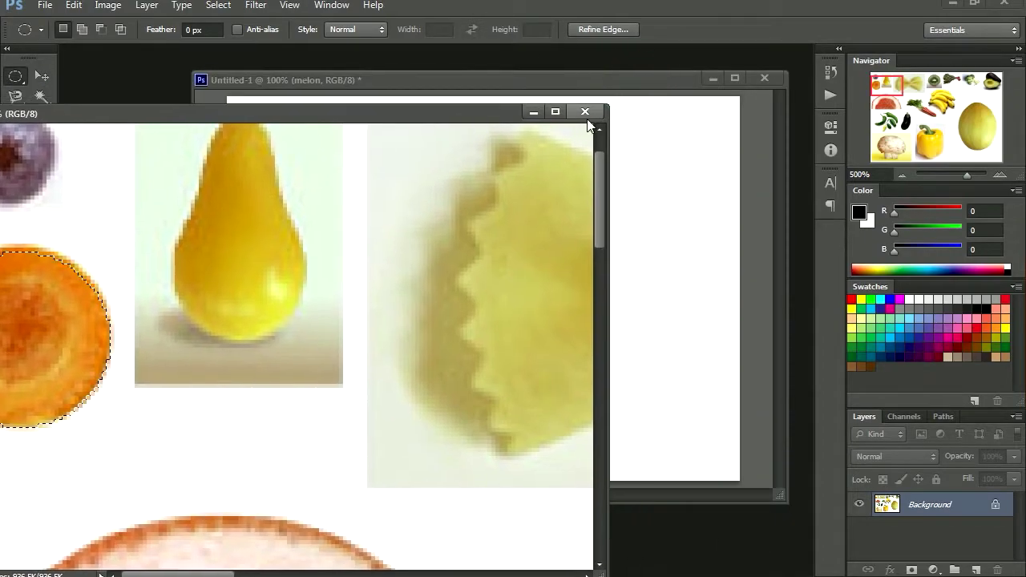
{"action": "left_click", "coordinate": [601, 81]}
{"action": "key", "text": "ctrl+v"}
Step: Move the carrot slice from the middle of the melon to its upper-left area
{"action": "key", "text": "z"}
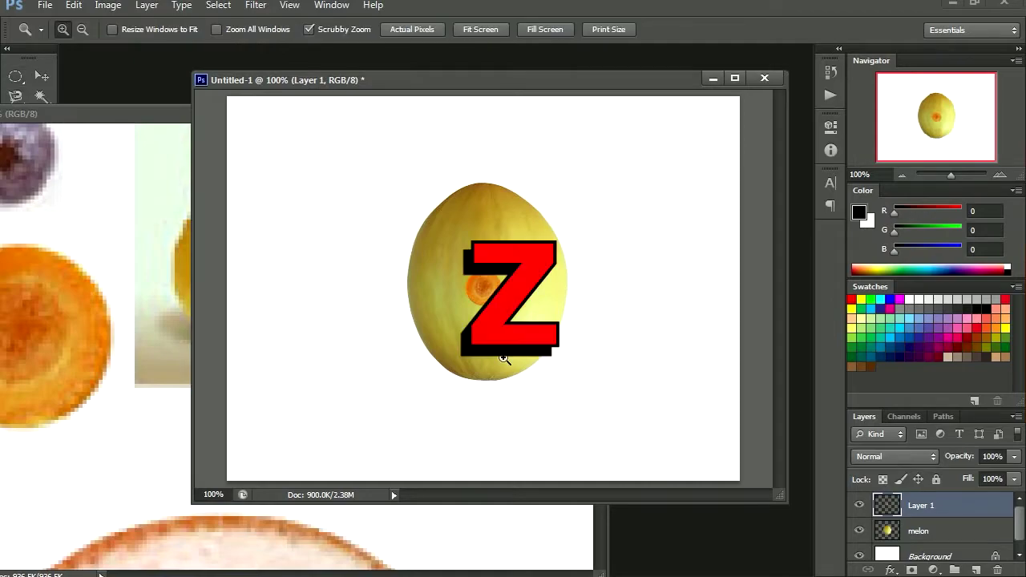
{"action": "double_click", "coordinate": [486, 273]}
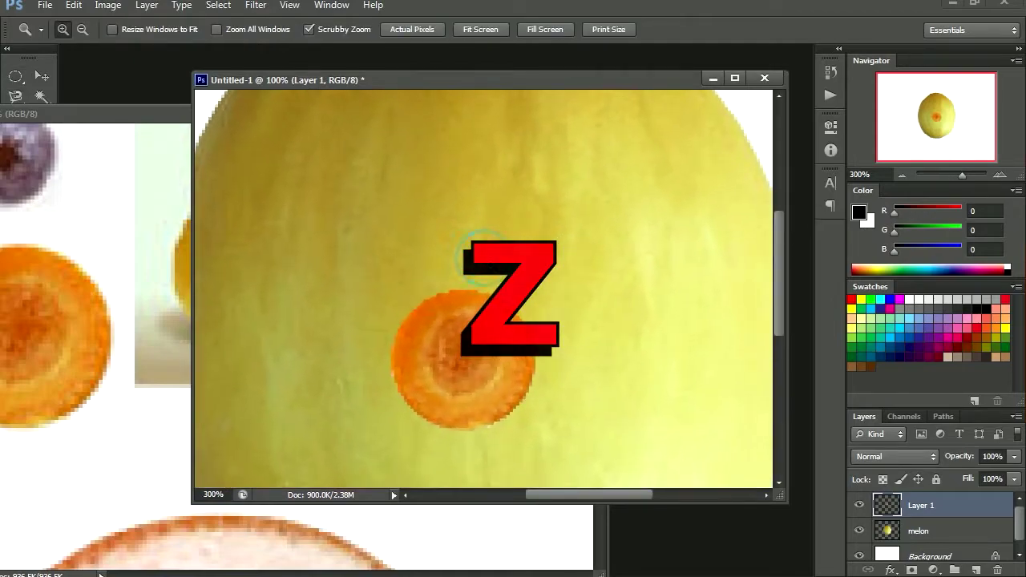
{"action": "key", "text": "alt"}
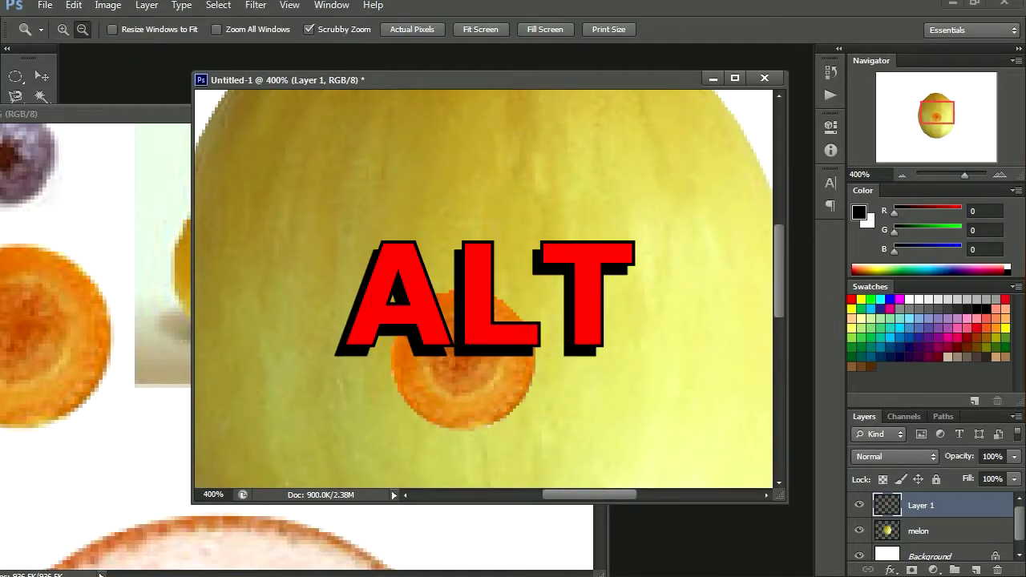
{"action": "left_click", "coordinate": [477, 321], "text": "alt"}
{"action": "left_click", "coordinate": [477, 305], "text": "alt"}
{"action": "key", "text": "space"}
{"action": "left_click_drag", "start_coordinate": [474, 264], "coordinate": [465, 320]}
{"action": "double_click", "coordinate": [486, 320]}
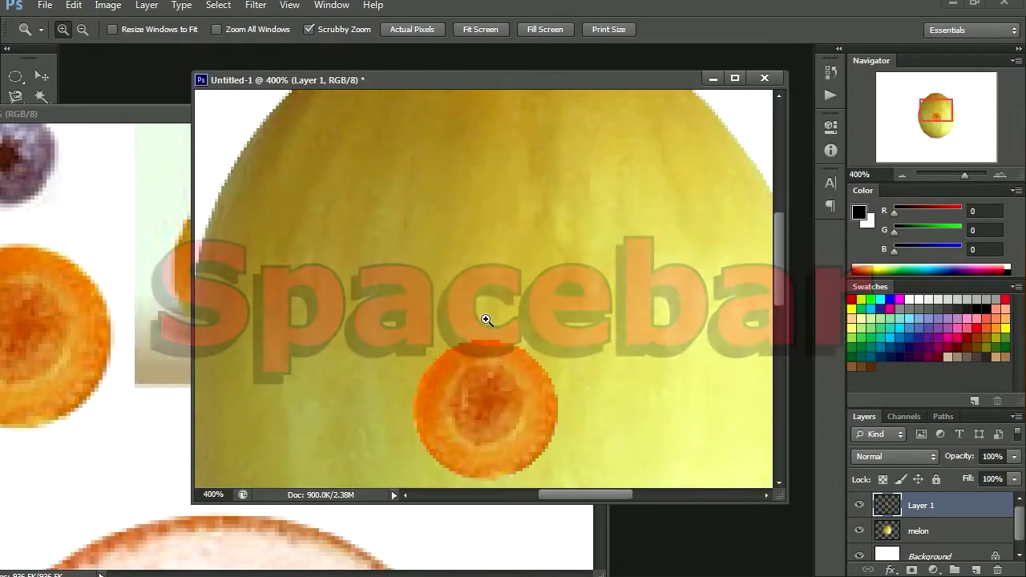
{"action": "key", "text": "v"}
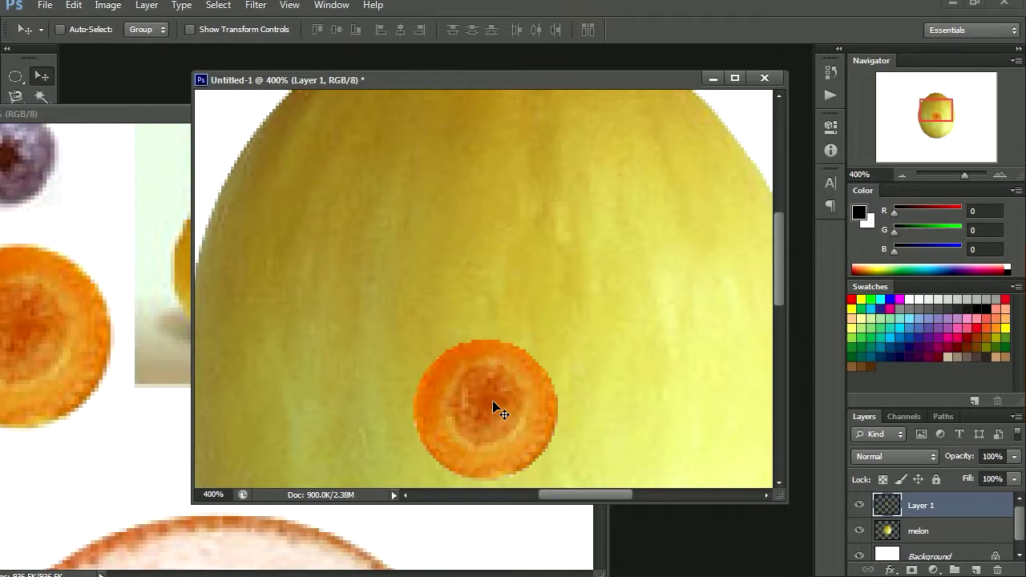
{"action": "left_click_drag", "start_coordinate": [494, 408], "coordinate": [424, 277]}
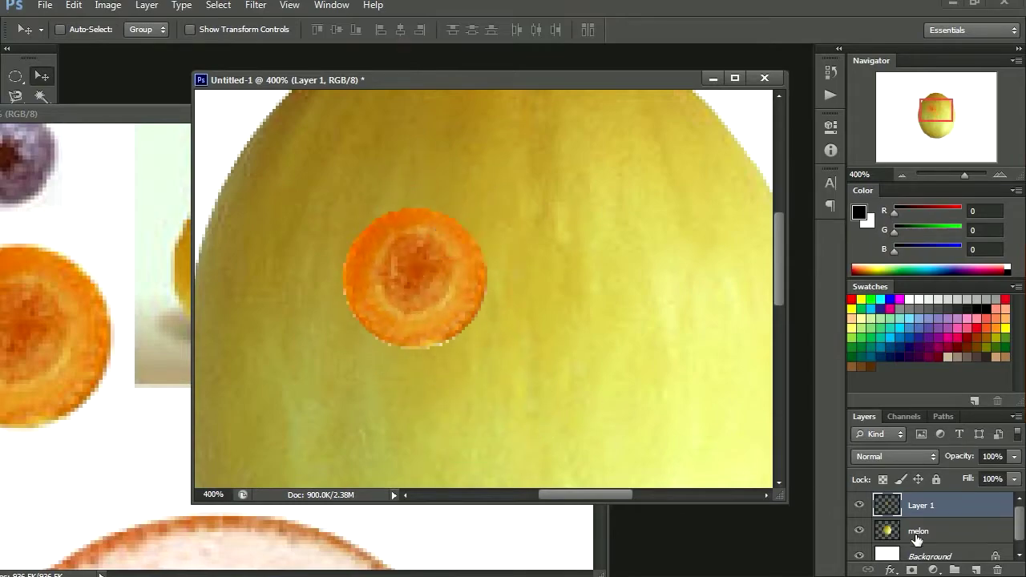
{"action": "left_click", "coordinate": [935, 539]}
{"action": "left_click_drag", "start_coordinate": [293, 395], "coordinate": [417, 371]}
{"action": "key", "text": "ctrl+z"}
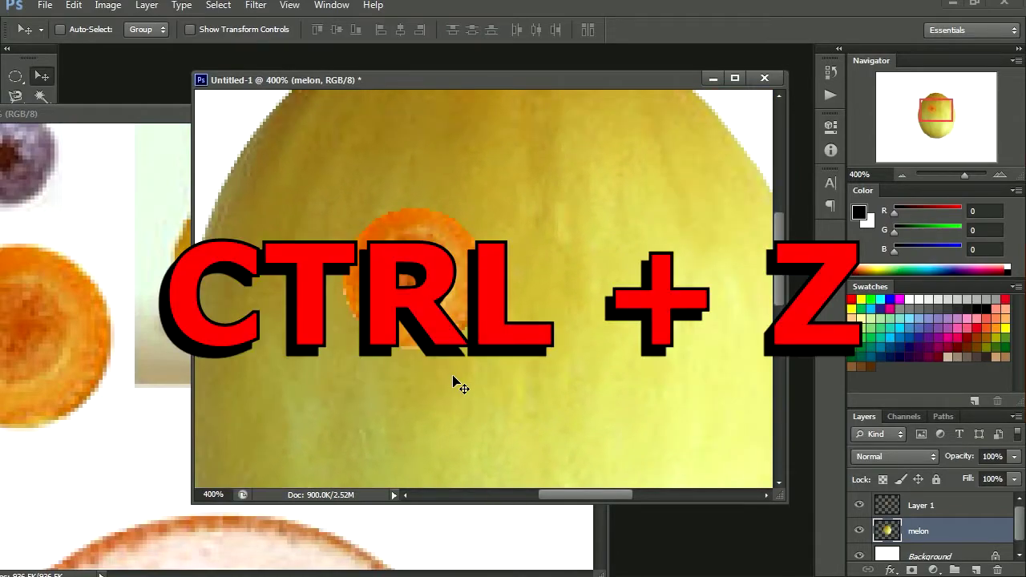
Step: Make the carrot slice's layer active and rename it as eye
{"action": "left_click", "coordinate": [914, 507]}
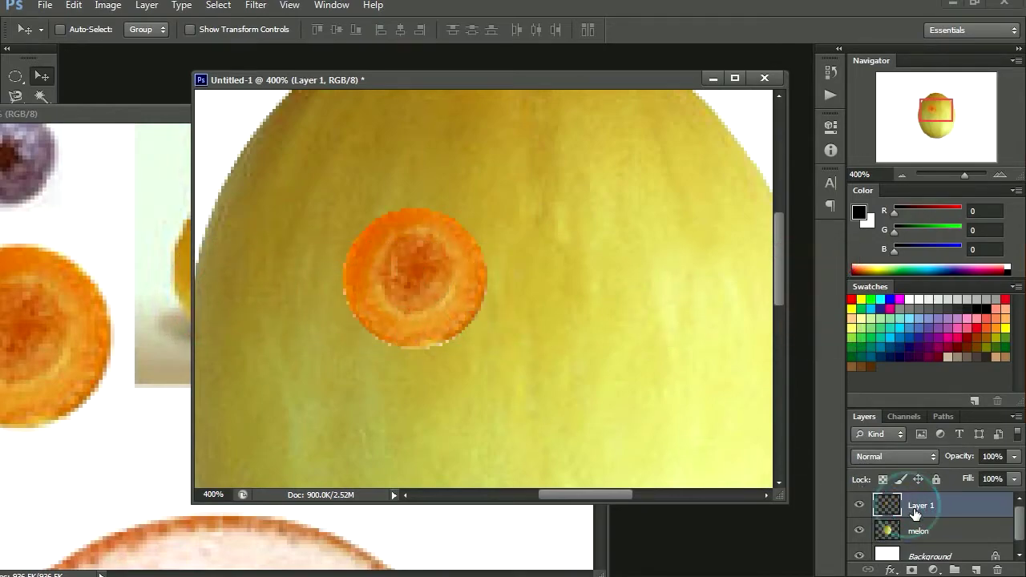
{"action": "right_click", "coordinate": [419, 282]}
{"action": "left_click", "coordinate": [423, 289]}
{"action": "left_click_drag", "start_coordinate": [419, 299], "coordinate": [381, 318]}
{"action": "double_click", "coordinate": [922, 505]}
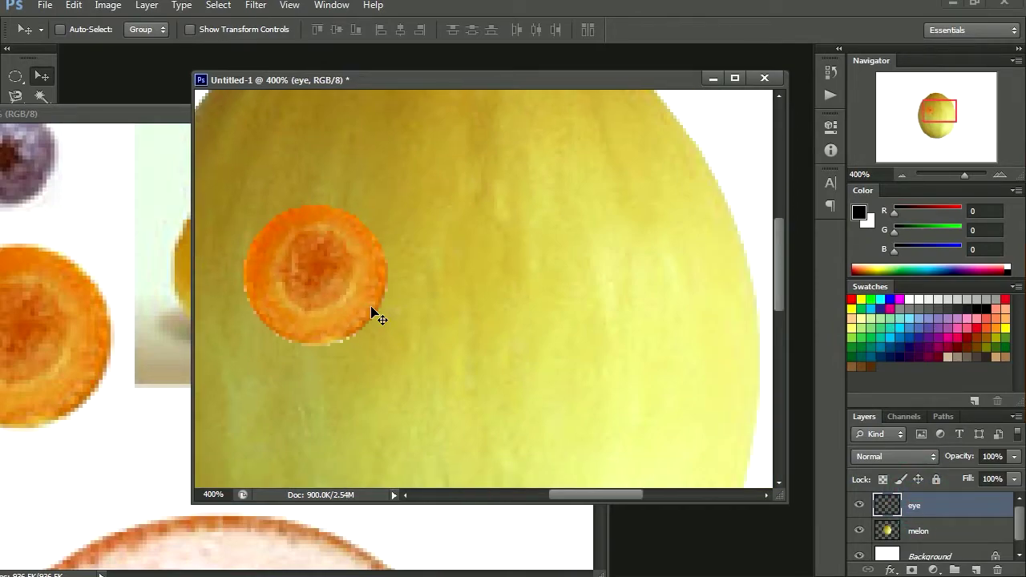
Step: Paste a second carrot slice beside the first one on the melon and rename its layer as eye2
{"action": "key", "text": "ctrl+v"}
{"action": "left_click_drag", "start_coordinate": [465, 309], "coordinate": [501, 303]}
{"action": "double_click", "coordinate": [916, 506]}
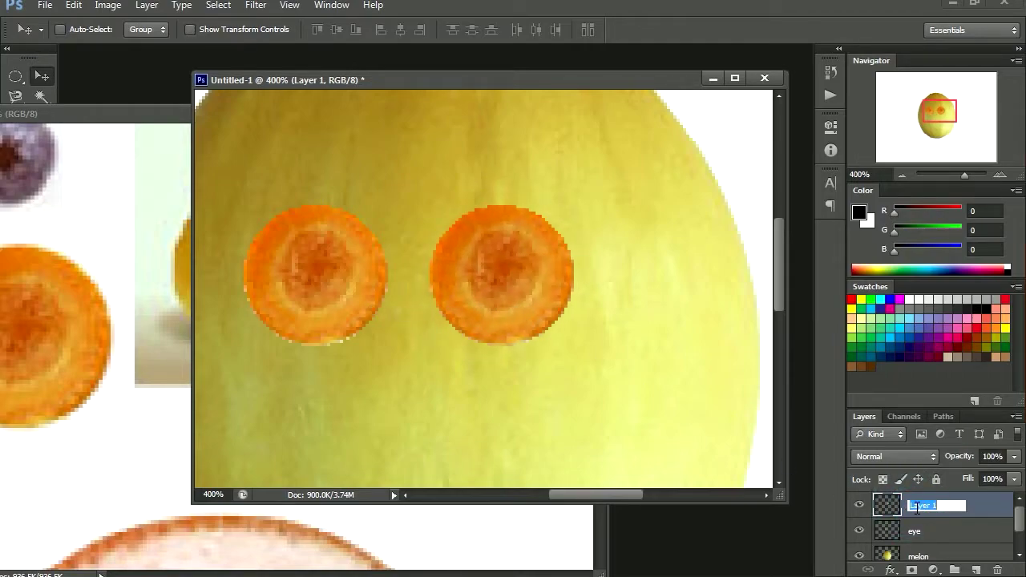
{"action": "type", "text": "eye2"}
{"action": "key", "text": "Return"}
Step: Move the second carrot slice farther right to widen the gap between the two eyes
{"action": "key", "text": "z"}
{"action": "left_click", "coordinate": [495, 330], "text": "alt"}
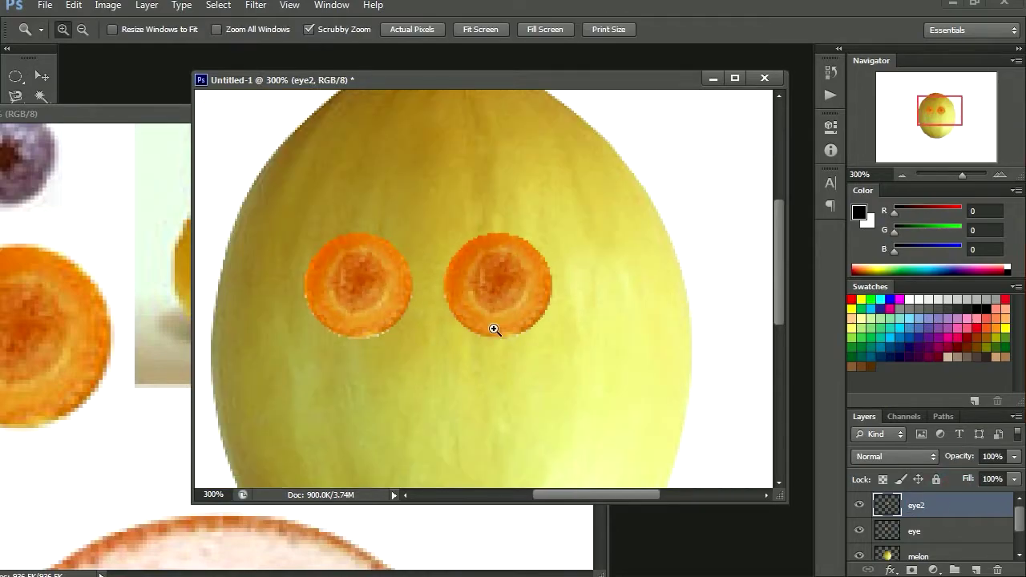
{"action": "key", "text": "v"}
{"action": "left_click_drag", "start_coordinate": [498, 300], "coordinate": [536, 300]}
{"action": "left_click_drag", "start_coordinate": [473, 360], "coordinate": [515, 290]}
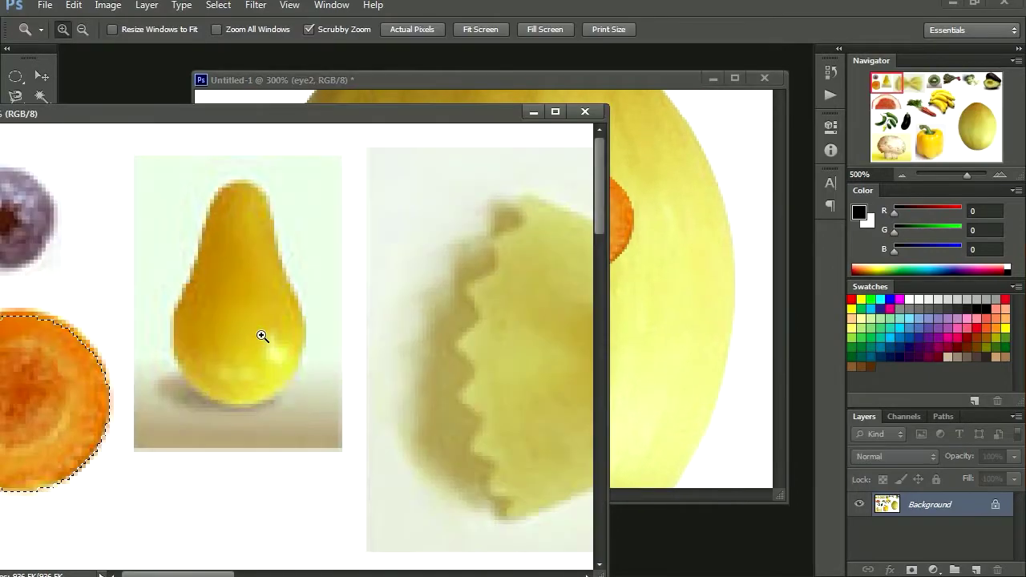
Step: Outline the yellow pear in veggies.jpg with the Polygonal Lasso tool to select it
{"action": "left_click", "coordinate": [232, 290]}
{"action": "left_click", "coordinate": [230, 287]}
{"action": "left_click_drag", "start_coordinate": [250, 252], "coordinate": [386, 309]}
{"action": "left_click_drag", "start_coordinate": [366, 120], "coordinate": [463, 111]}
{"action": "left_click_drag", "start_coordinate": [126, 105], "coordinate": [212, 111]}
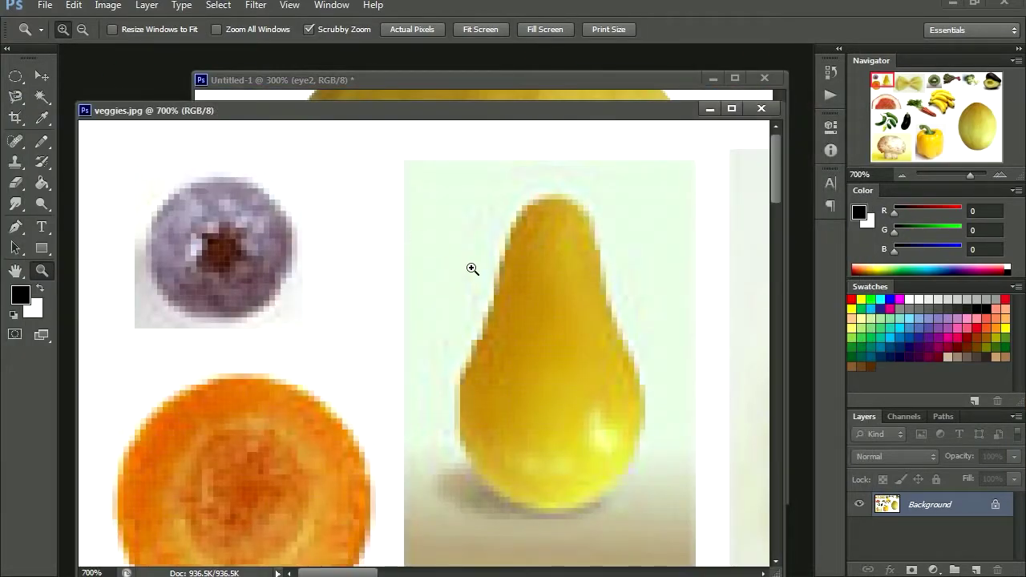
{"action": "left_click", "coordinate": [20, 104]}
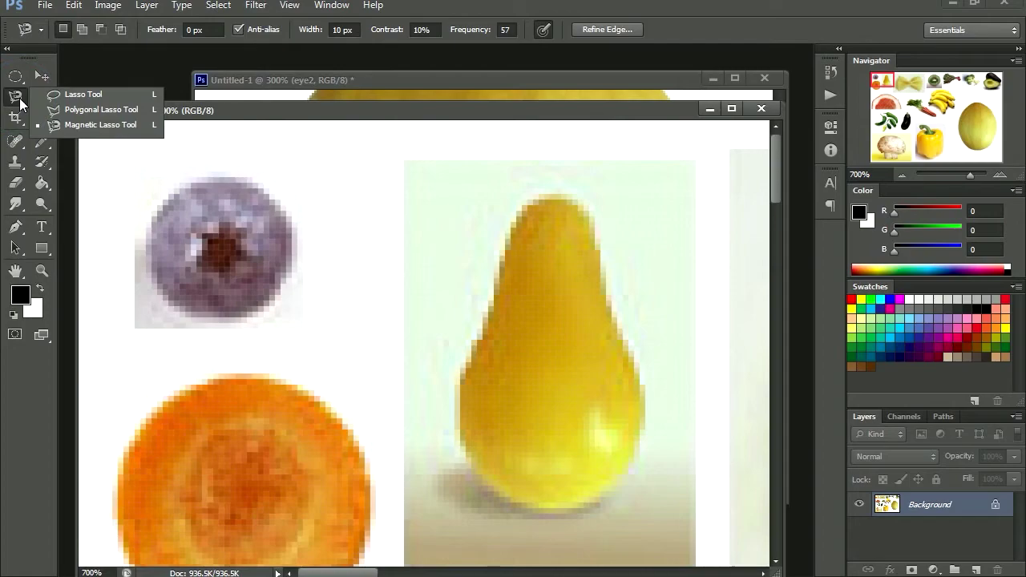
{"action": "left_click", "coordinate": [88, 117]}
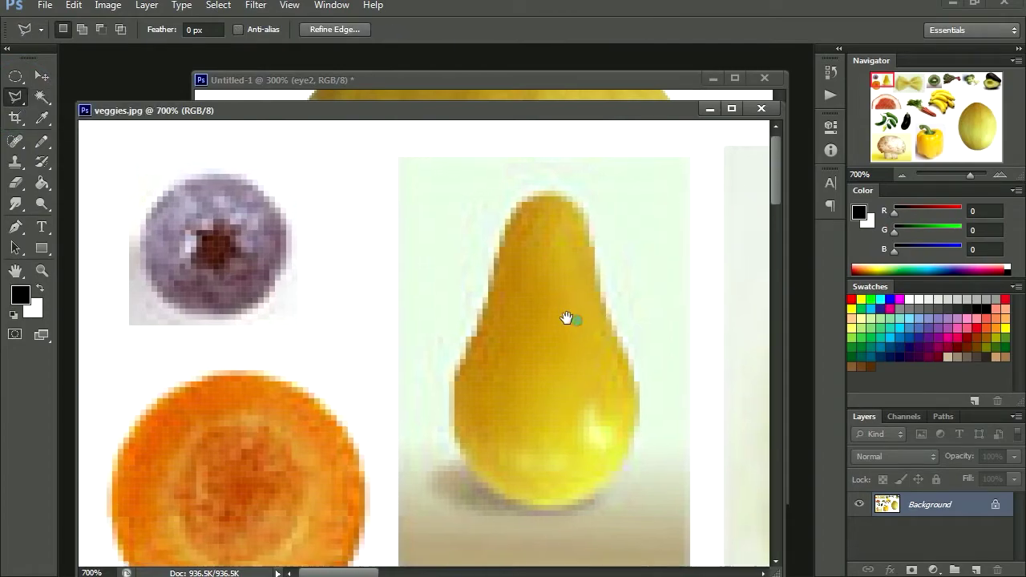
{"action": "left_click", "coordinate": [392, 148]}
{"action": "left_click", "coordinate": [434, 147]}
{"action": "left_click", "coordinate": [500, 377]}
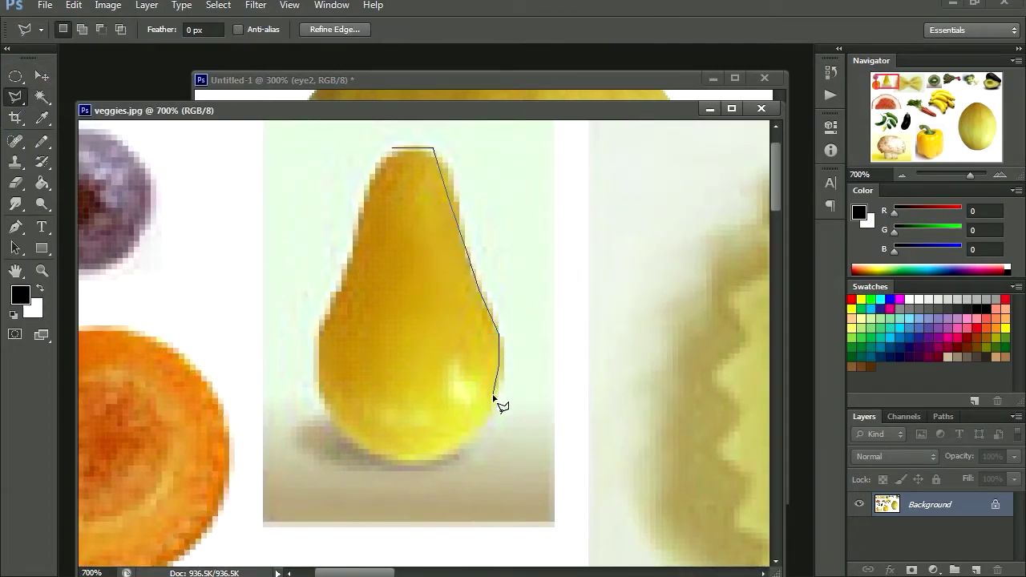
{"action": "left_click", "coordinate": [476, 432]}
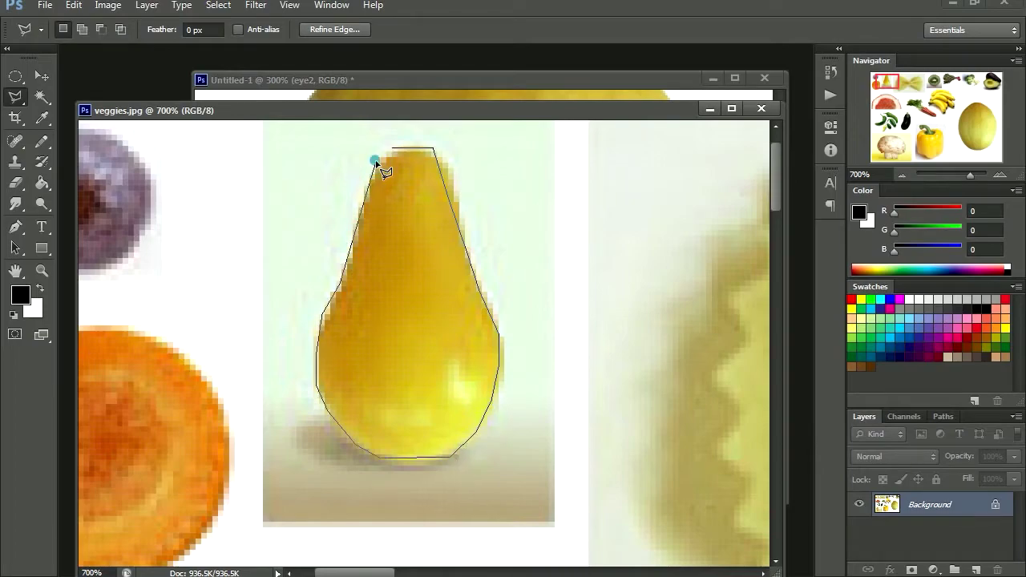
{"action": "left_click", "coordinate": [375, 162]}
Step: Copy the selected pear into Untitled-1 and place it centred between and below the carrot eyes
{"action": "key", "text": "ctrl+c"}
{"action": "left_click", "coordinate": [633, 79]}
{"action": "key", "text": "ctrl+v"}
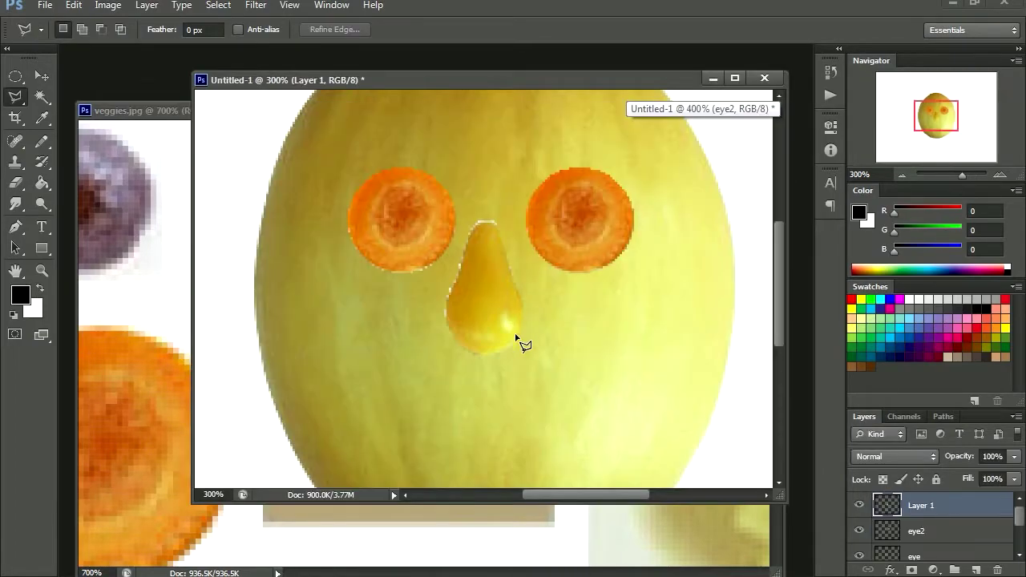
{"action": "key", "text": "v"}
{"action": "left_click_drag", "start_coordinate": [486, 304], "coordinate": [498, 320]}
{"action": "right_click", "coordinate": [507, 324]}
{"action": "left_click", "coordinate": [525, 329]}
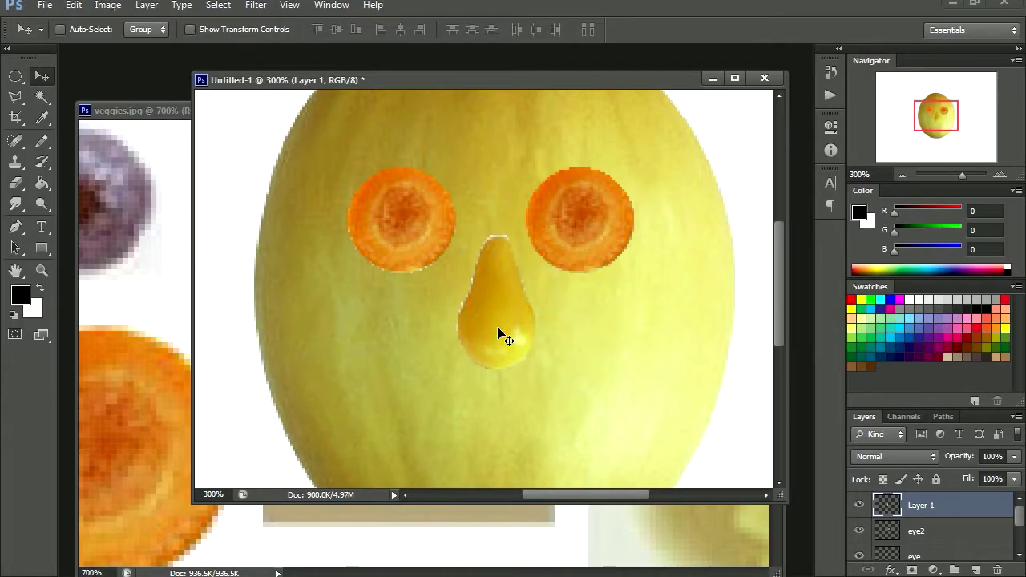
Step: Enlarge the pear between the eyes with Free Transform and rename its layer as nose
{"action": "key", "text": "ctrl+t"}
{"action": "left_click_drag", "start_coordinate": [534, 235], "coordinate": [572, 165]}
{"action": "left_click_drag", "start_coordinate": [529, 284], "coordinate": [510, 328]}
{"action": "mouse_move", "coordinate": [549, 209]}
{"action": "left_mouse_down"}
{"action": "mouse_move", "coordinate": [562, 190]}
{"action": "mouse_move", "coordinate": [553, 212]}
{"action": "left_mouse_up"}
{"action": "left_click_drag", "start_coordinate": [528, 351], "coordinate": [524, 336]}
{"action": "double_click", "coordinate": [520, 346]}
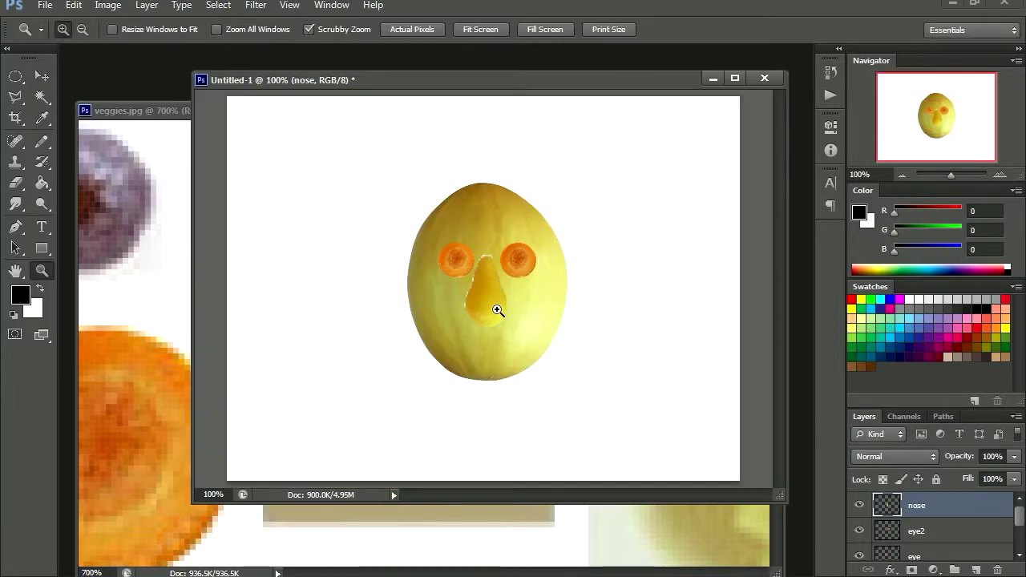
Step: Select the round blueberry in veggies.jpg with the Elliptical Marquee tool
{"action": "left_click", "coordinate": [498, 309]}
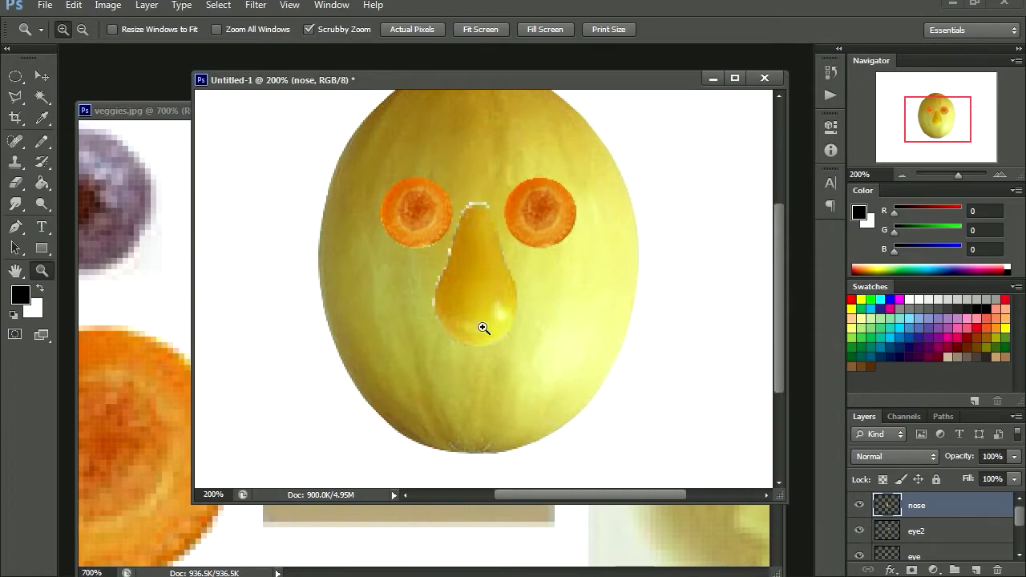
{"action": "left_click_drag", "start_coordinate": [158, 164], "coordinate": [317, 321]}
{"action": "left_click_drag", "start_coordinate": [277, 244], "coordinate": [284, 259]}
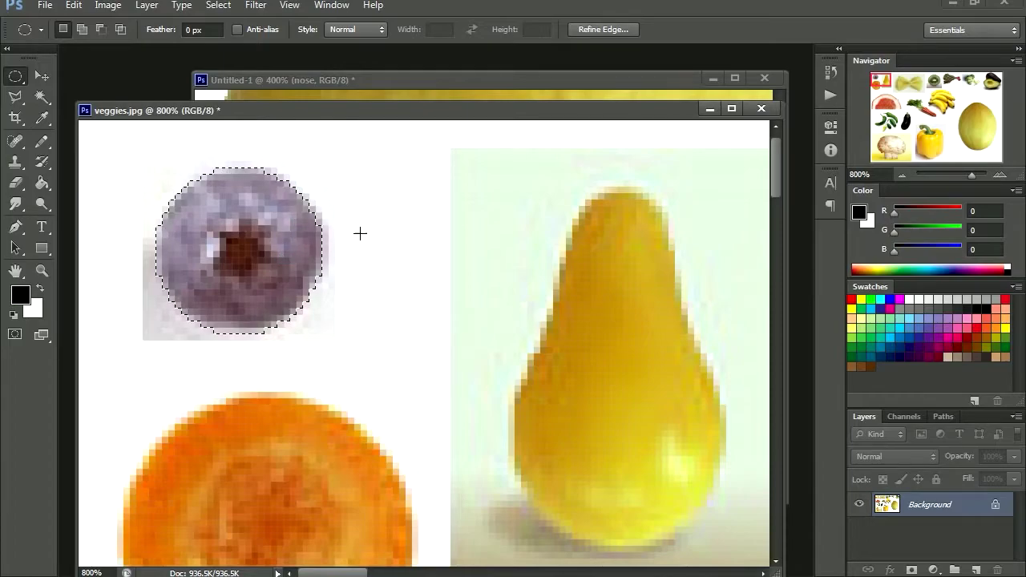
Step: Paste two copies of the blueberry into Untitled-1 and centre one on each carrot eye as a pupil
{"action": "key", "text": "ctrl+c"}
{"action": "left_click", "coordinate": [472, 80]}
{"action": "key", "text": "ctrl+v"}
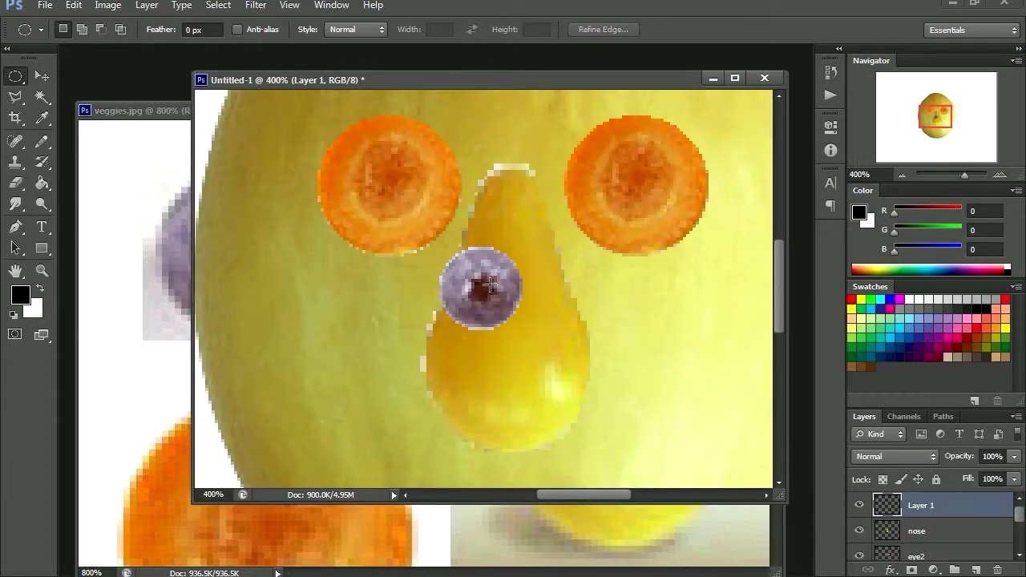
{"action": "key", "text": "v"}
{"action": "key", "text": "ctrl+v"}
{"action": "left_click_drag", "start_coordinate": [517, 327], "coordinate": [424, 225]}
{"action": "left_click_drag", "start_coordinate": [485, 296], "coordinate": [634, 188]}
Step: Trace around the kiwi slice in veggies.jpg with the Magnetic Lasso tool to select it
{"action": "key", "text": "z"}
{"action": "left_click", "coordinate": [514, 300], "text": "alt"}
{"action": "left_click", "coordinate": [390, 328], "text": "alt"}
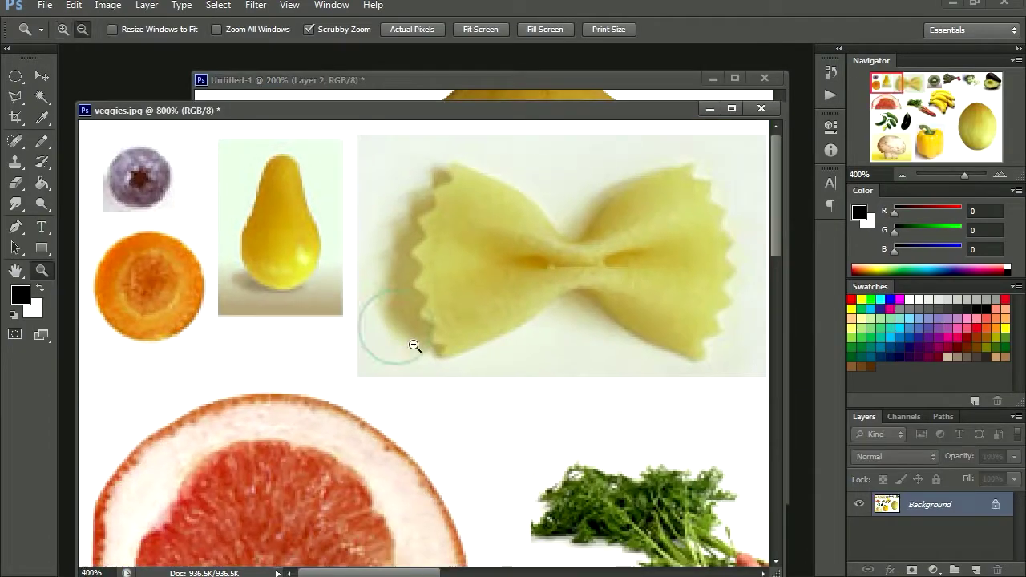
{"action": "left_click_drag", "start_coordinate": [465, 400], "coordinate": [371, 192]}
{"action": "left_click_drag", "start_coordinate": [407, 493], "coordinate": [355, 308]}
{"action": "left_click_drag", "start_coordinate": [546, 403], "coordinate": [485, 277]}
{"action": "left_click_drag", "start_coordinate": [642, 401], "coordinate": [426, 222]}
{"action": "left_click_drag", "start_coordinate": [660, 257], "coordinate": [408, 453]}
{"action": "left_click_drag", "start_coordinate": [490, 170], "coordinate": [460, 327]}
{"action": "left_click", "coordinate": [17, 98]}
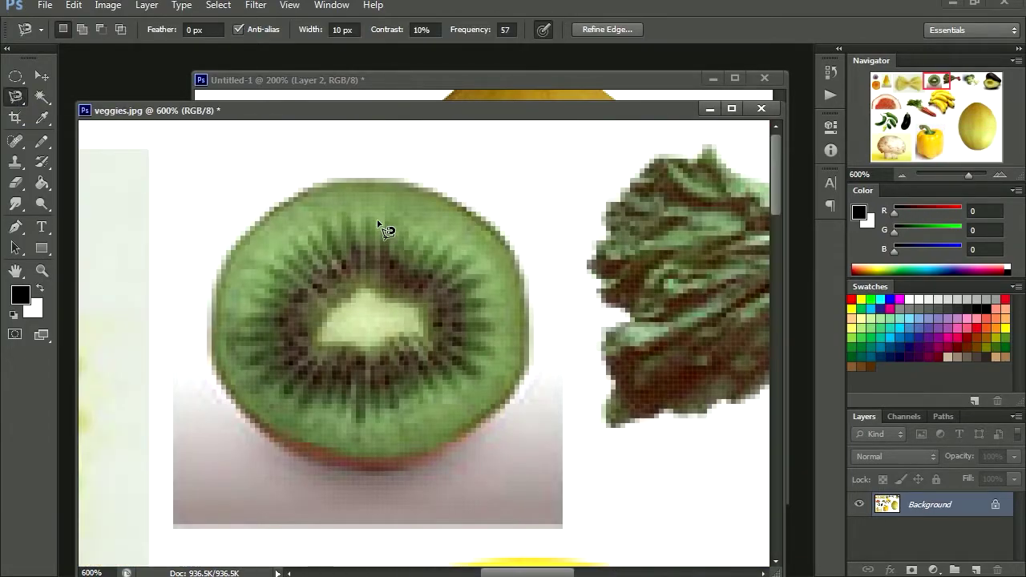
{"action": "left_click", "coordinate": [285, 198]}
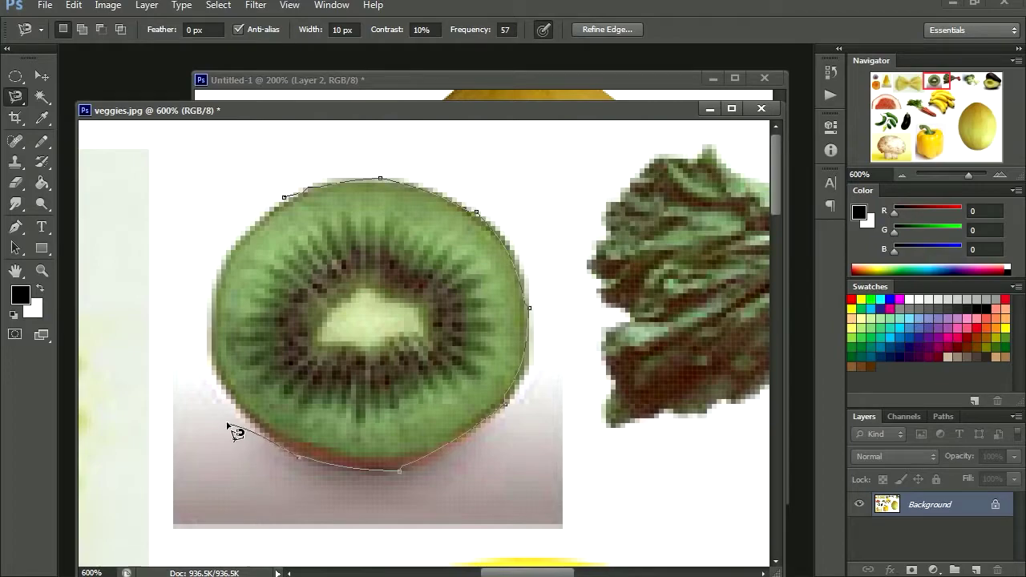
{"action": "left_click", "coordinate": [286, 200]}
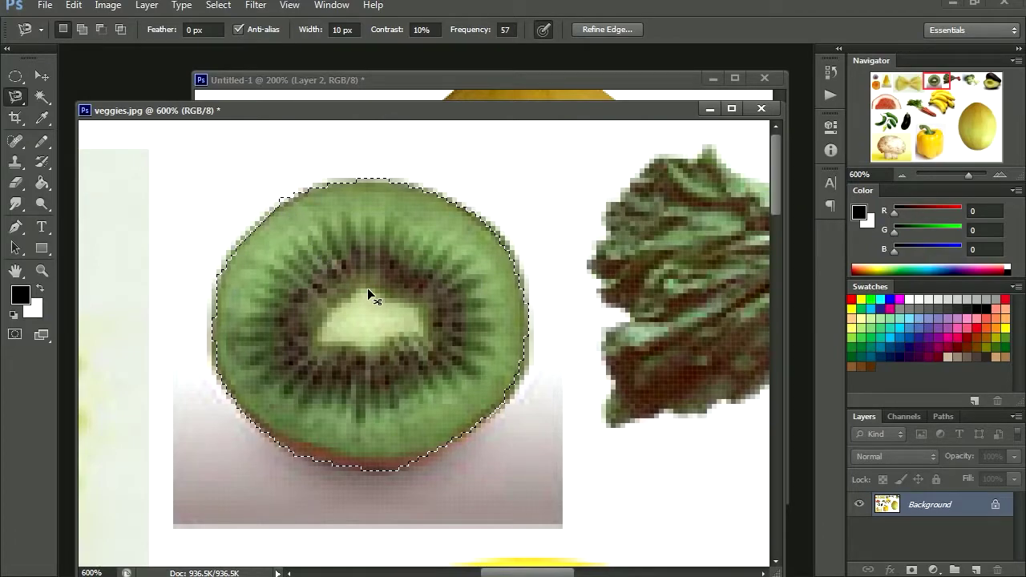
Step: Copy the selected kiwi slice into Untitled-1 and place it below the pear nose as a mouth
{"action": "left_click", "coordinate": [515, 80]}
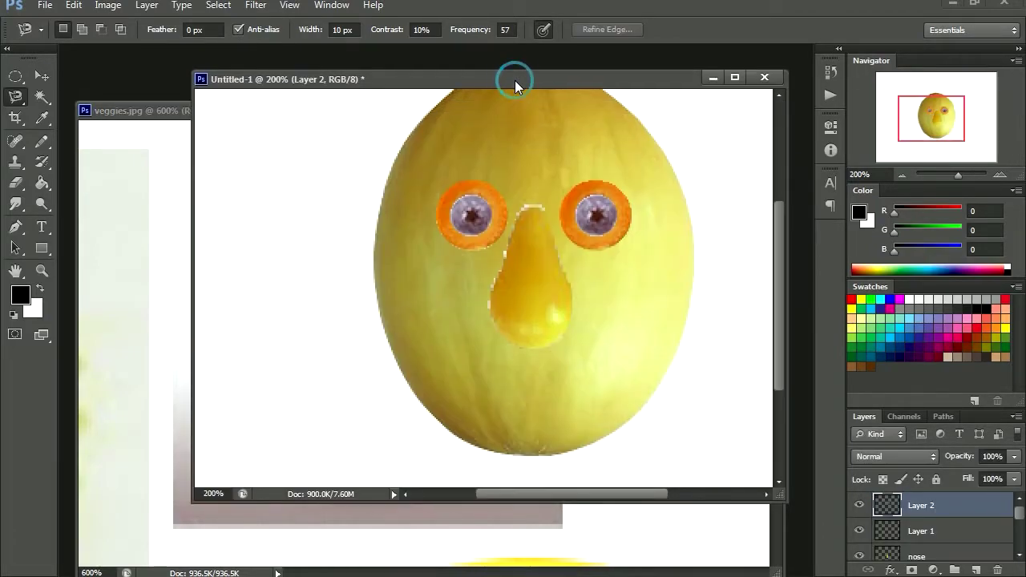
{"action": "key", "text": "ctrl+v"}
{"action": "key", "text": "v"}
{"action": "left_click_drag", "start_coordinate": [488, 292], "coordinate": [548, 405]}
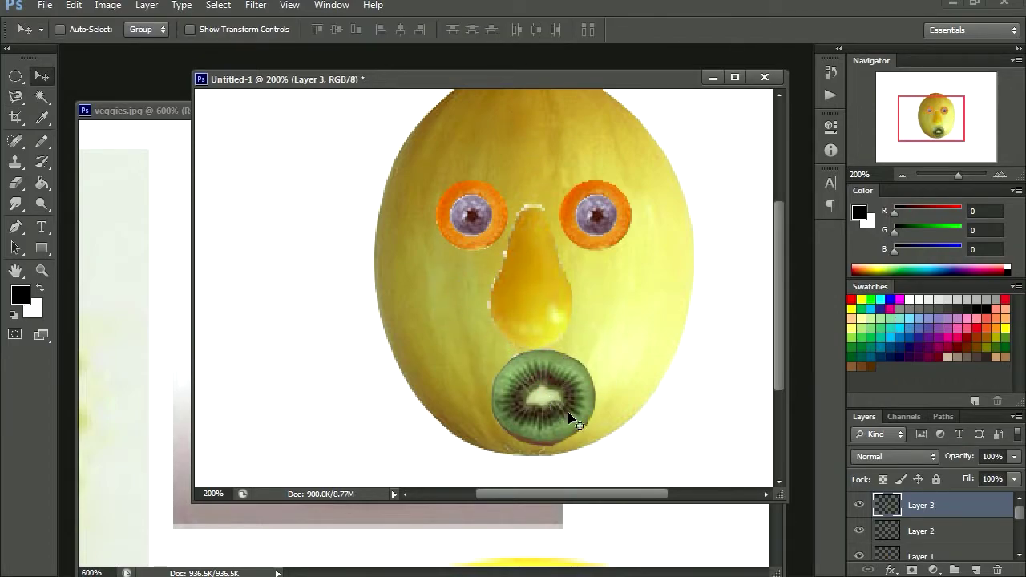
Step: Flatten the kiwi mouth vertically with Free Transform and centre it under the nose
{"action": "key", "text": "z"}
{"action": "left_click", "coordinate": [562, 397]}
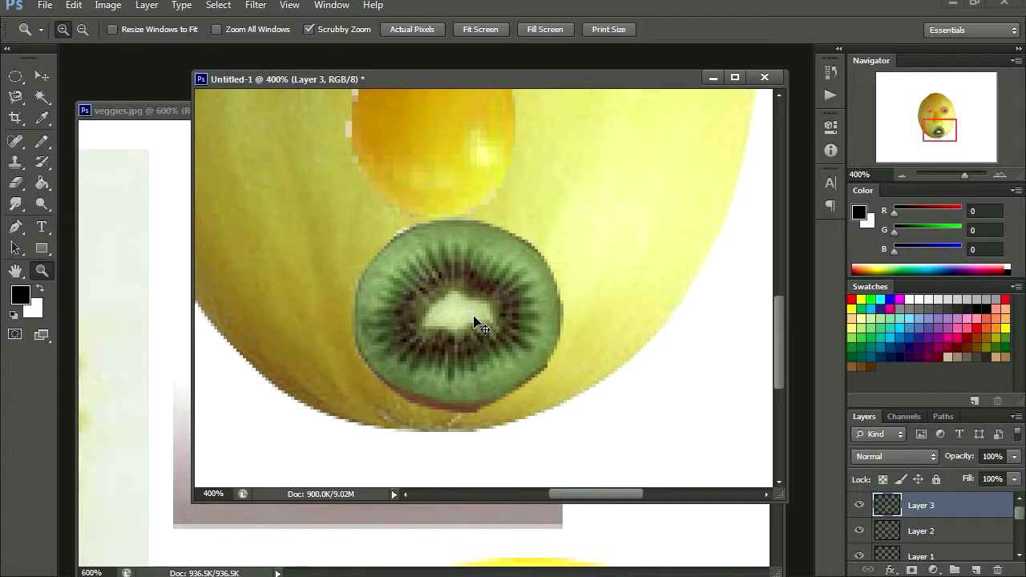
{"action": "key", "text": "ctrl+t"}
{"action": "left_click_drag", "start_coordinate": [455, 214], "coordinate": [457, 273]}
{"action": "left_click_drag", "start_coordinate": [511, 323], "coordinate": [494, 275]}
{"action": "key", "text": "Return"}
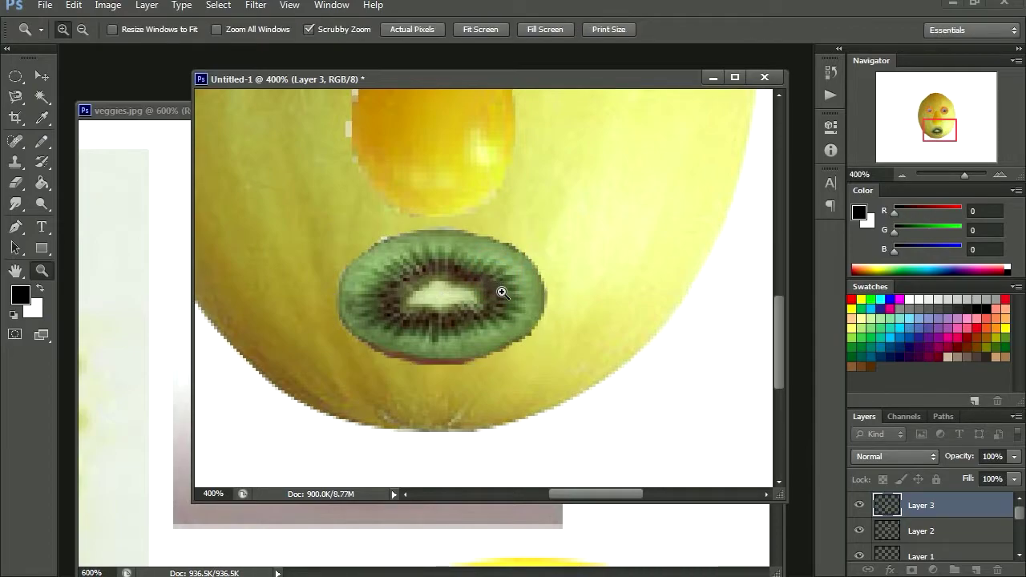
Step: Outline the leafy bunch of radishes in veggies.jpg with the Polygonal Lasso tool to select it
{"action": "left_click", "coordinate": [492, 244], "text": "alt"}
{"action": "left_click", "coordinate": [493, 243], "text": "alt"}
{"action": "left_click", "coordinate": [493, 243], "text": "alt"}
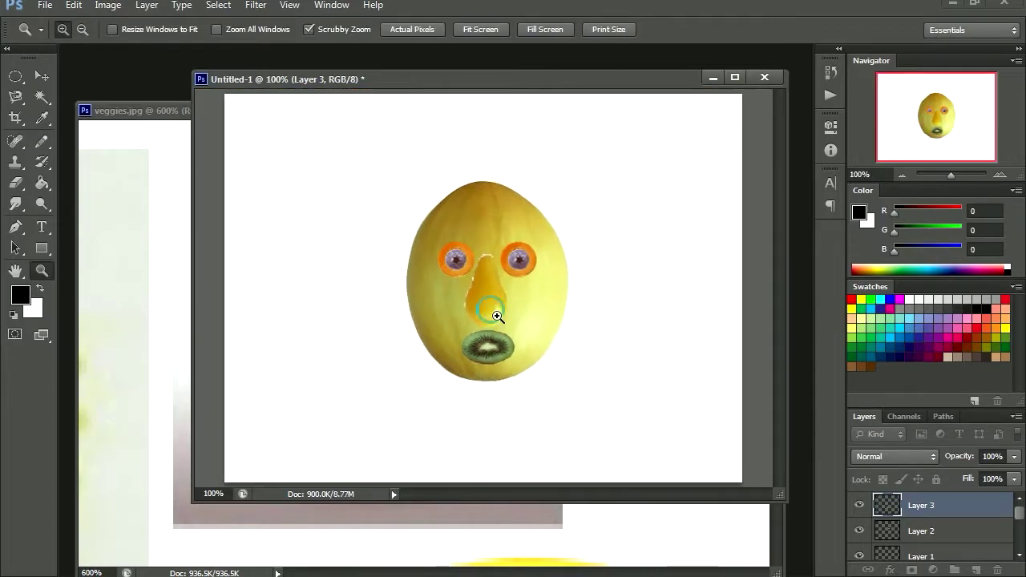
{"action": "left_click", "coordinate": [496, 318]}
{"action": "left_click", "coordinate": [496, 312]}
{"action": "left_click_drag", "start_coordinate": [491, 224], "coordinate": [518, 253]}
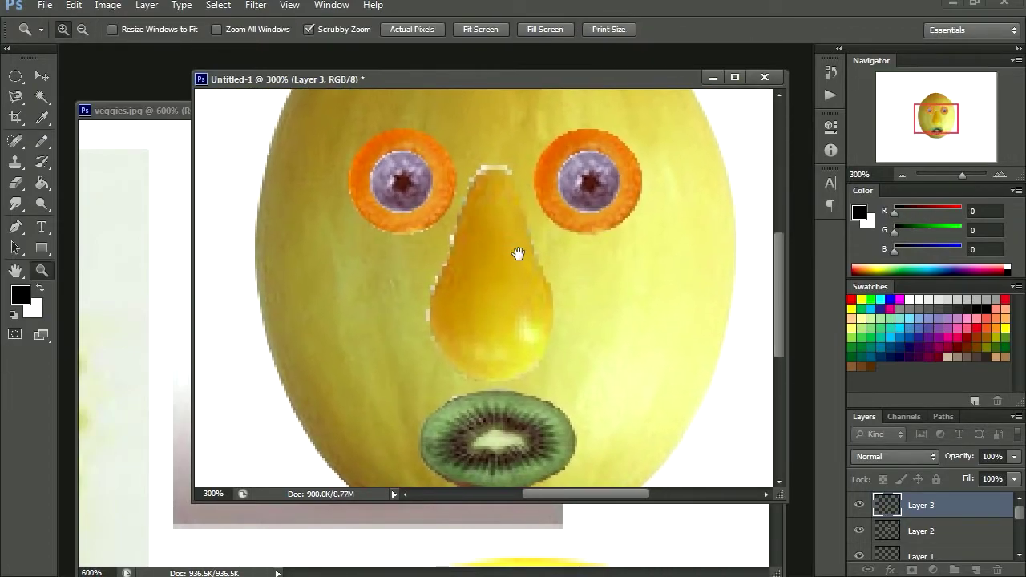
{"action": "left_click", "coordinate": [165, 294]}
{"action": "left_click", "coordinate": [21, 105]}
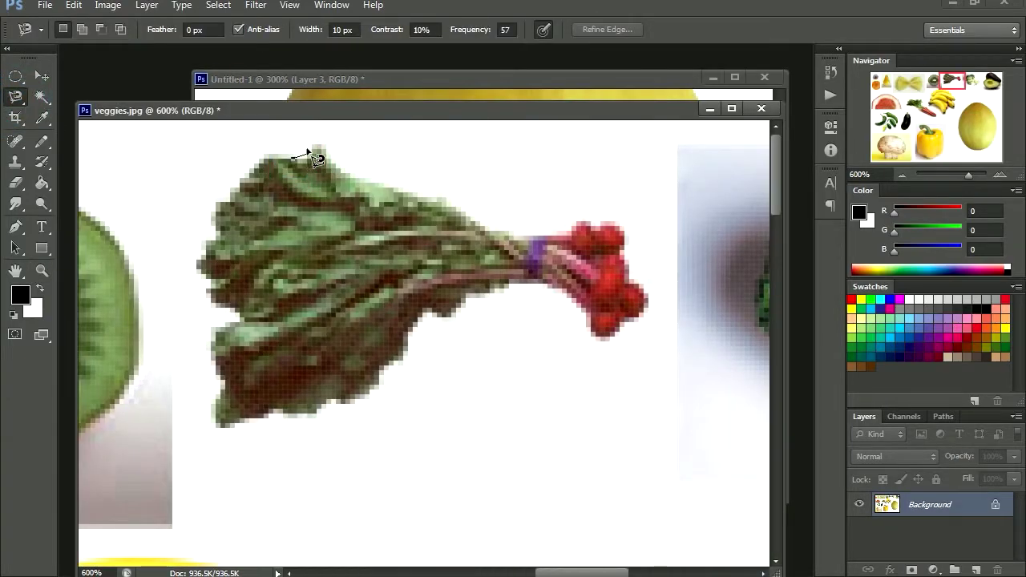
{"action": "left_click", "coordinate": [629, 324]}
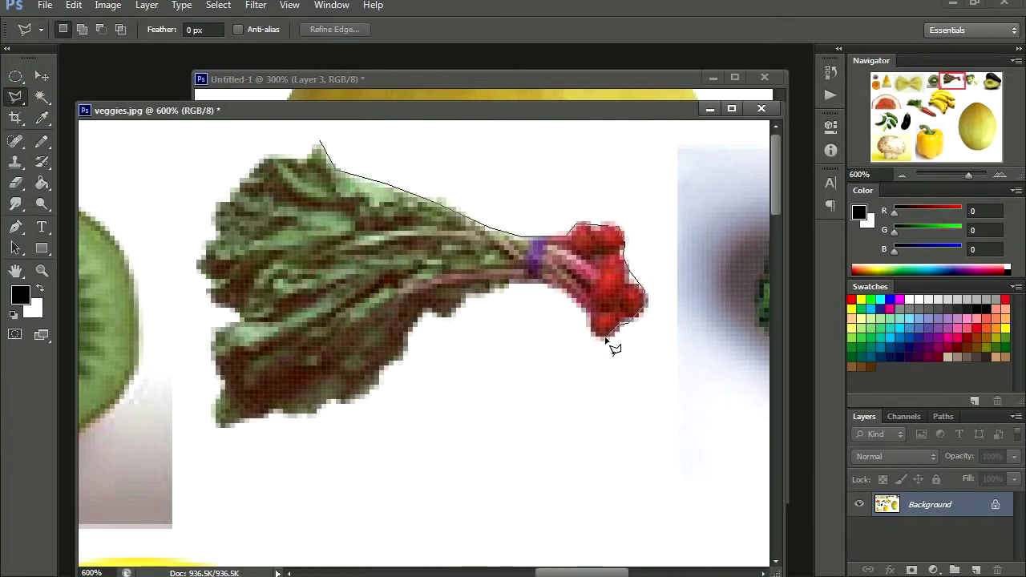
{"action": "left_click", "coordinate": [603, 339]}
{"action": "double_click", "coordinate": [589, 321]}
Step: Copy the selected radish bunch into Untitled-1 and place it above the left eye as an eyebrow
{"action": "key", "text": "ctrl+c"}
{"action": "key", "text": "ctrl+Tab"}
{"action": "key", "text": "ctrl+v"}
{"action": "left_click_drag", "start_coordinate": [484, 226], "coordinate": [410, 304]}
{"action": "key", "text": "v"}
{"action": "left_click_drag", "start_coordinate": [425, 356], "coordinate": [314, 183]}
{"action": "left_click_drag", "start_coordinate": [348, 230], "coordinate": [481, 263]}
{"action": "mouse_move", "coordinate": [411, 222]}
{"action": "left_mouse_down"}
{"action": "mouse_move", "coordinate": [391, 215]}
{"action": "mouse_move", "coordinate": [411, 225]}
{"action": "mouse_move", "coordinate": [400, 217]}
{"action": "left_mouse_up"}
{"action": "left_click_drag", "start_coordinate": [490, 298], "coordinate": [428, 274]}
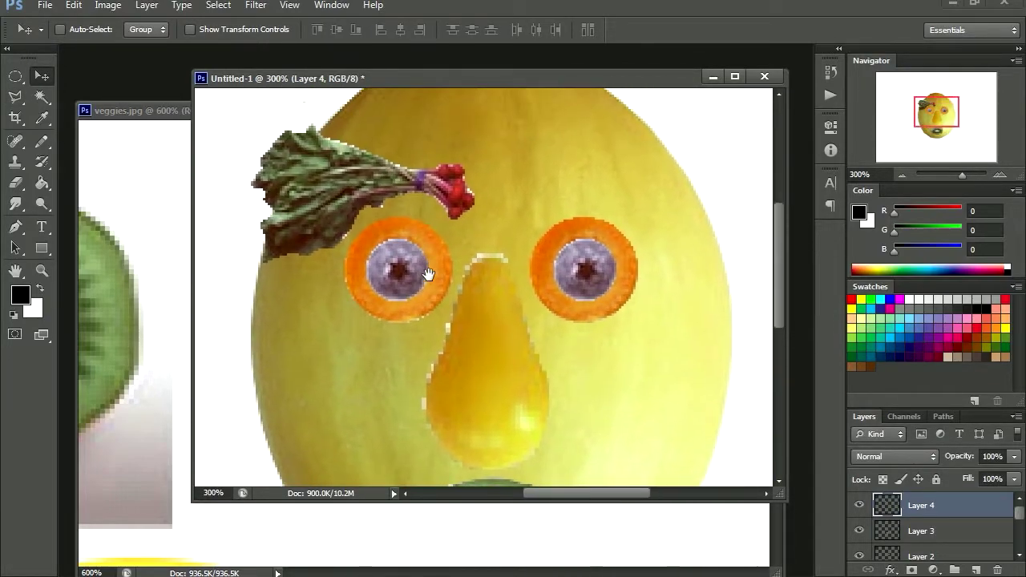
Step: Scale down the radish eyebrow with Free Transform and reposition it just above the left eye
{"action": "key", "text": "ctrl+t"}
{"action": "left_click_drag", "start_coordinate": [474, 122], "coordinate": [424, 153]}
{"action": "key", "text": "Return"}
{"action": "left_click_drag", "start_coordinate": [335, 216], "coordinate": [365, 206]}
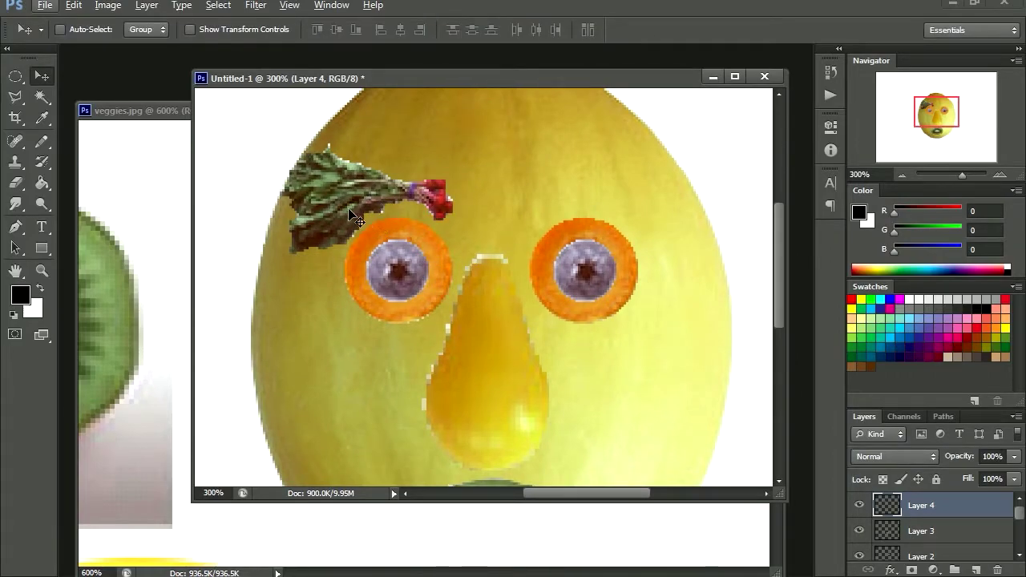
Step: Duplicate the radish eyebrow's layer as Layer 4 copy and move the copy above the right eye
{"action": "right_click", "coordinate": [954, 505]}
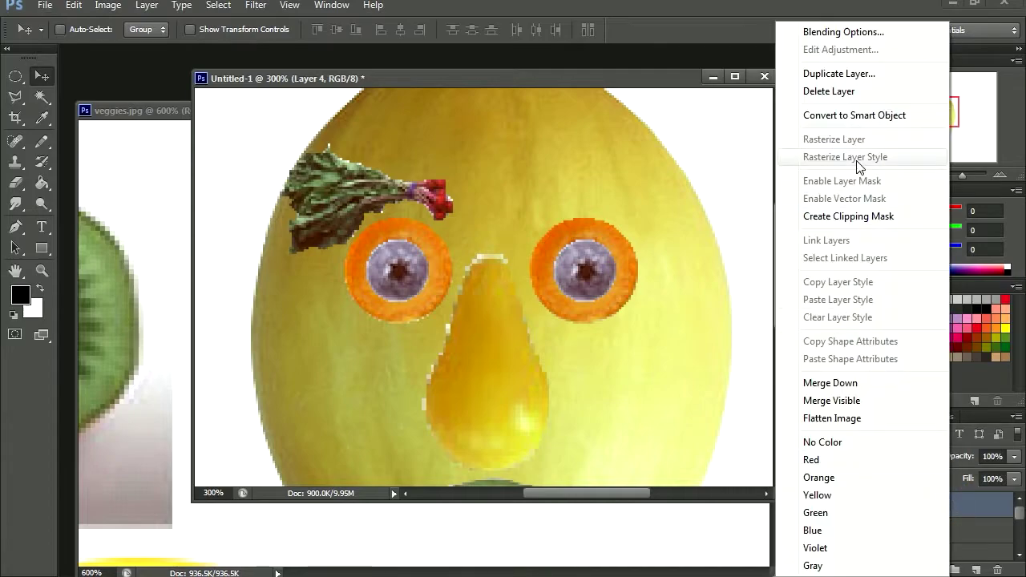
{"action": "left_click", "coordinate": [858, 79]}
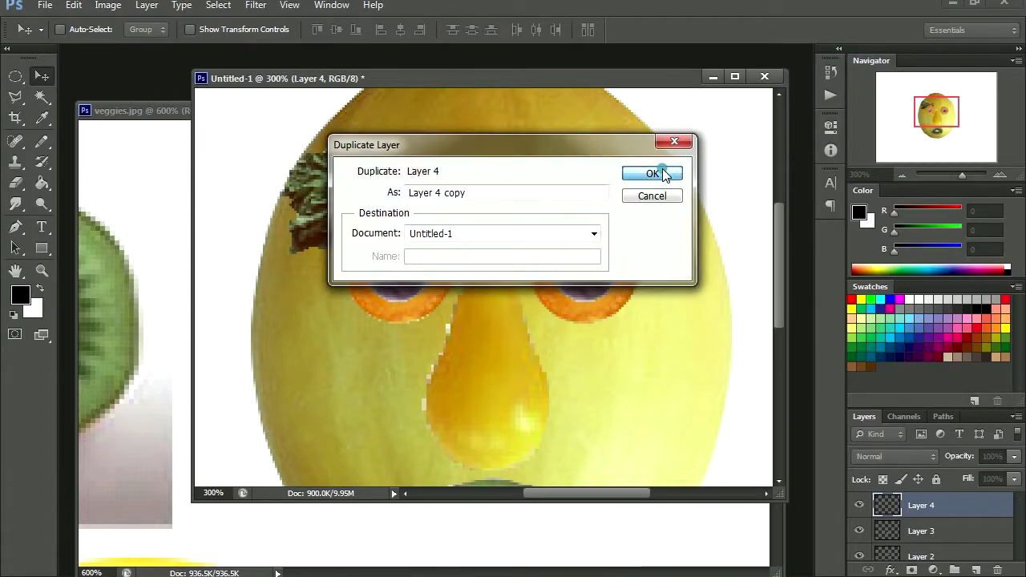
{"action": "left_click", "coordinate": [655, 172]}
{"action": "left_click_drag", "start_coordinate": [377, 203], "coordinate": [583, 190]}
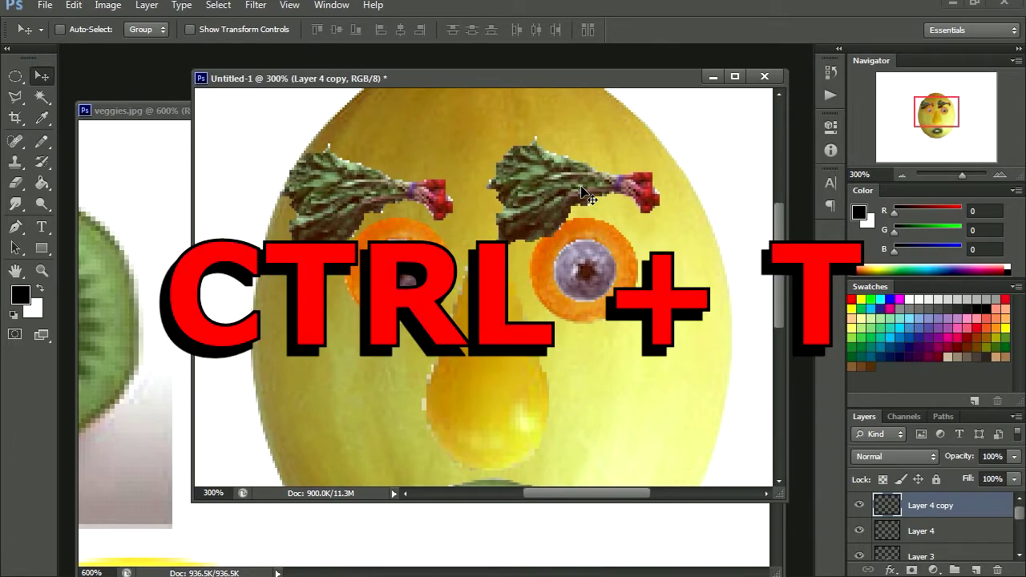
Step: Flip the copied radish eyebrow horizontally with Free Transform, then tilt and position it above the right eye
{"action": "key", "text": "ctrl+t"}
{"action": "left_click_drag", "start_coordinate": [492, 192], "coordinate": [583, 195]}
{"action": "left_click", "coordinate": [73, 4]}
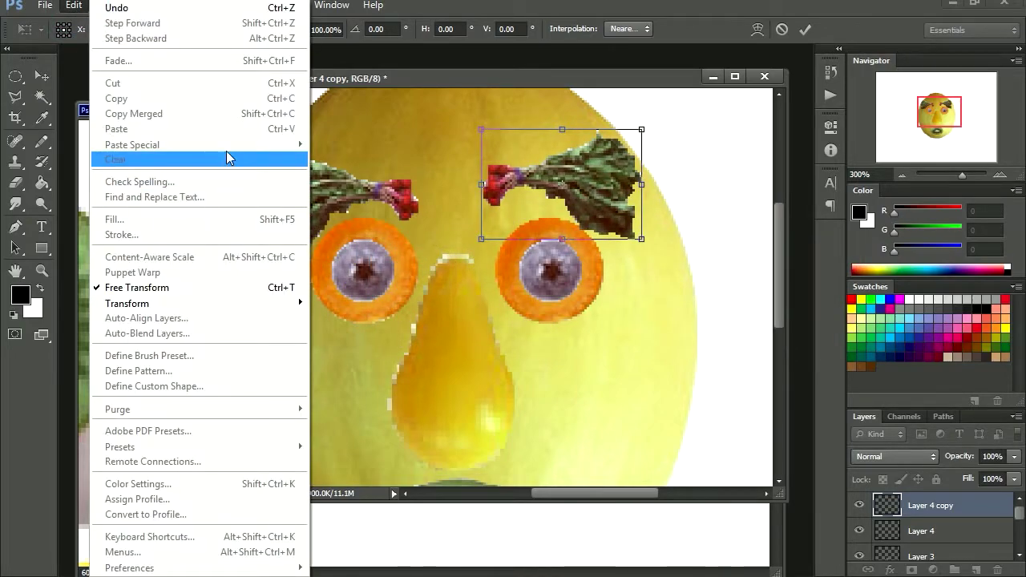
{"action": "mouse_move", "coordinate": [229, 305]}
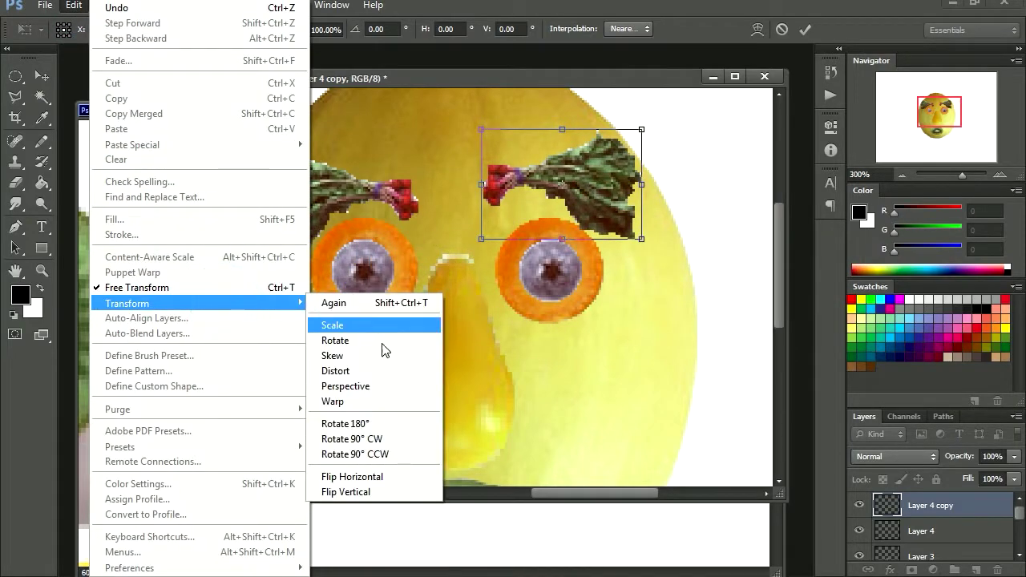
{"action": "left_click", "coordinate": [387, 478]}
{"action": "left_click_drag", "start_coordinate": [666, 280], "coordinate": [681, 252]}
{"action": "left_click_drag", "start_coordinate": [604, 197], "coordinate": [596, 183]}
{"action": "left_click_drag", "start_coordinate": [472, 326], "coordinate": [468, 248]}
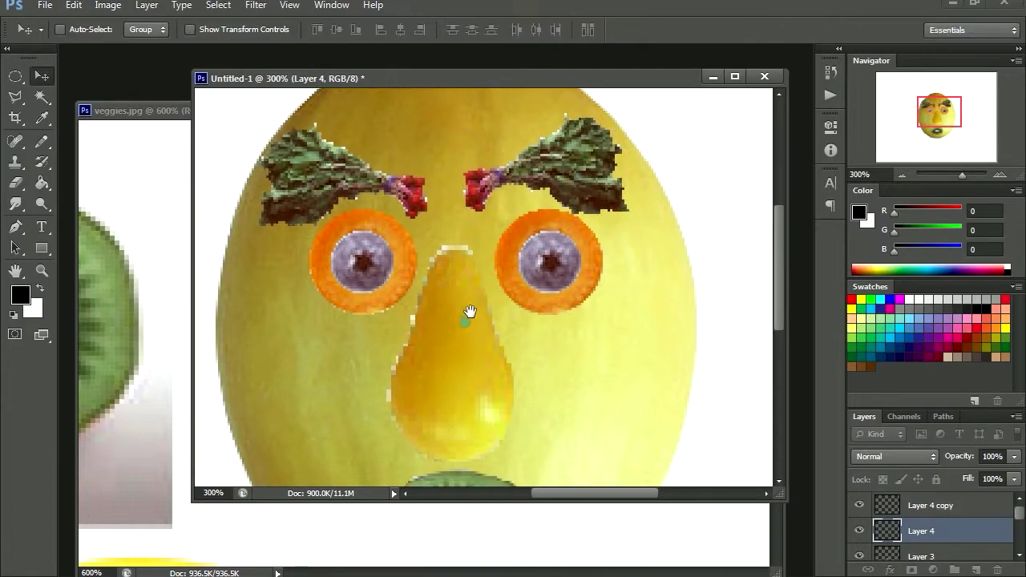
Step: Outline the mushroom in veggies.jpg with the Magnetic Lasso tool to select it
{"action": "key", "text": "z"}
{"action": "key", "text": "ctrl+Tab"}
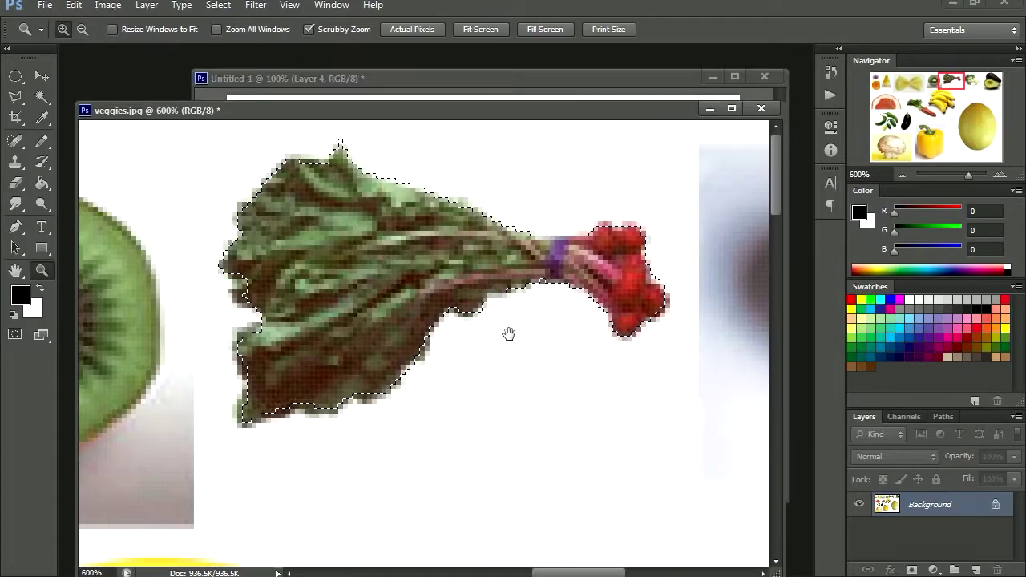
{"action": "left_click_drag", "start_coordinate": [573, 270], "coordinate": [252, 249]}
{"action": "left_click_drag", "start_coordinate": [288, 312], "coordinate": [470, 186]}
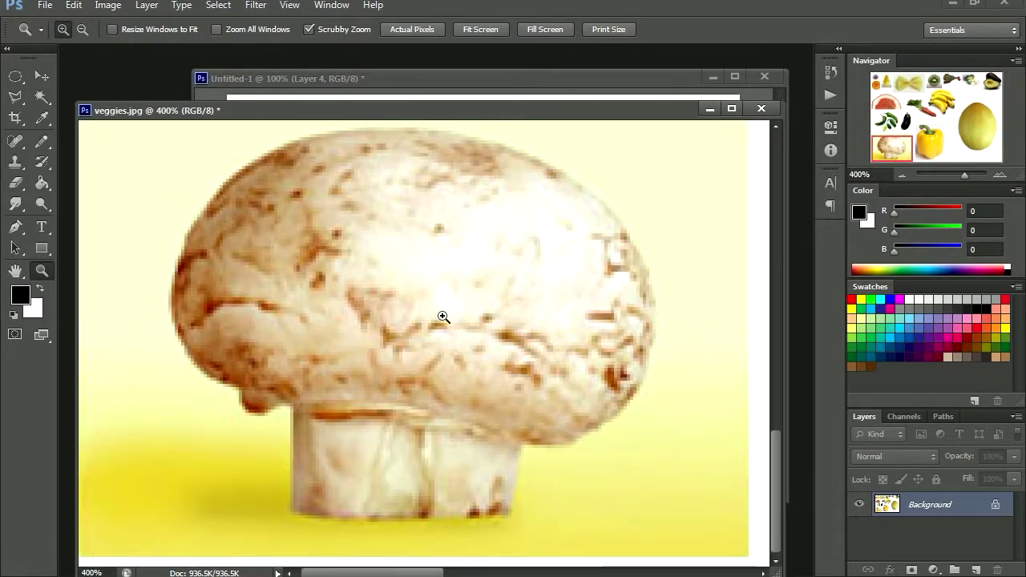
{"action": "left_click", "coordinate": [20, 106]}
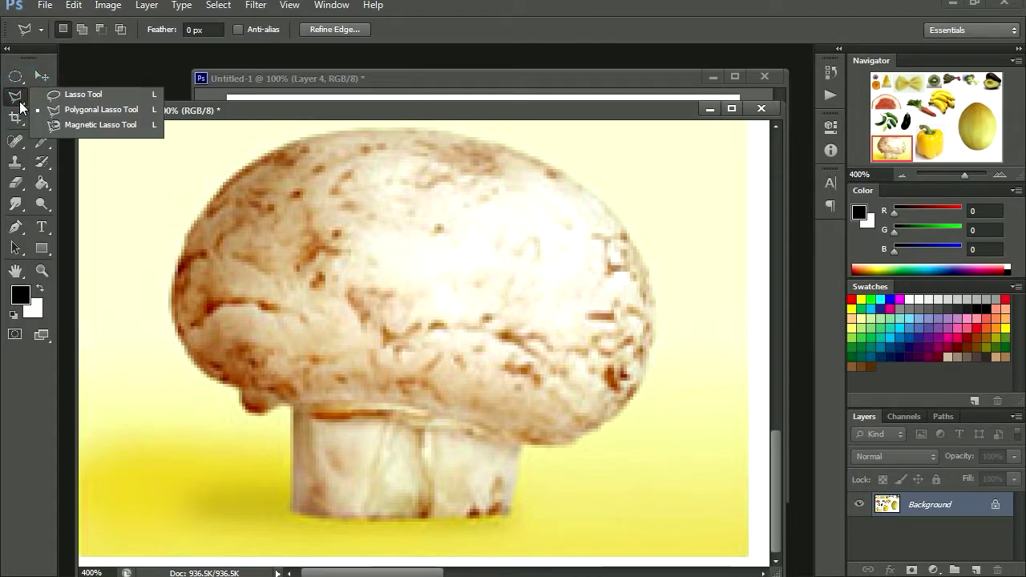
{"action": "left_click", "coordinate": [100, 125]}
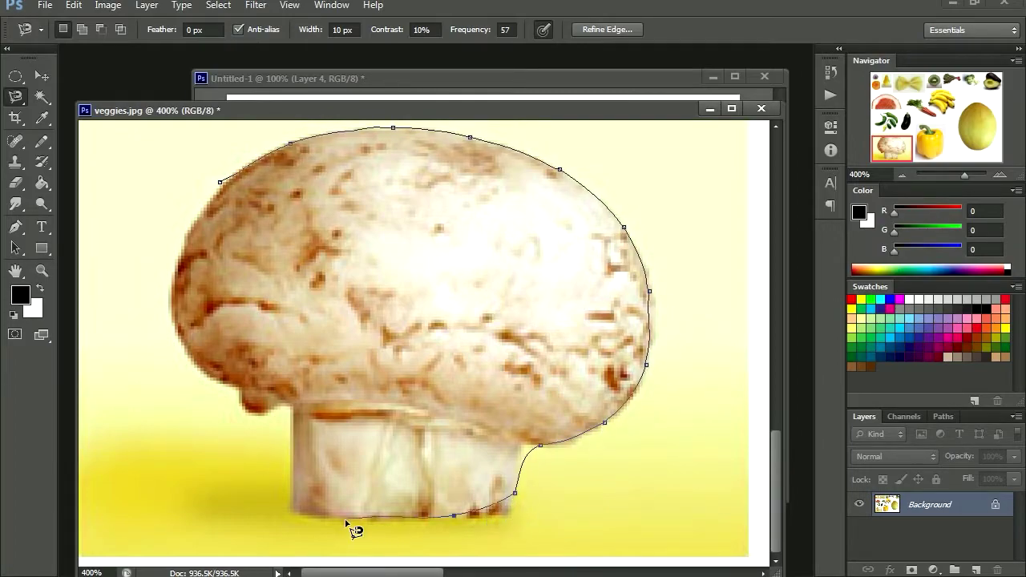
{"action": "left_click", "coordinate": [220, 182]}
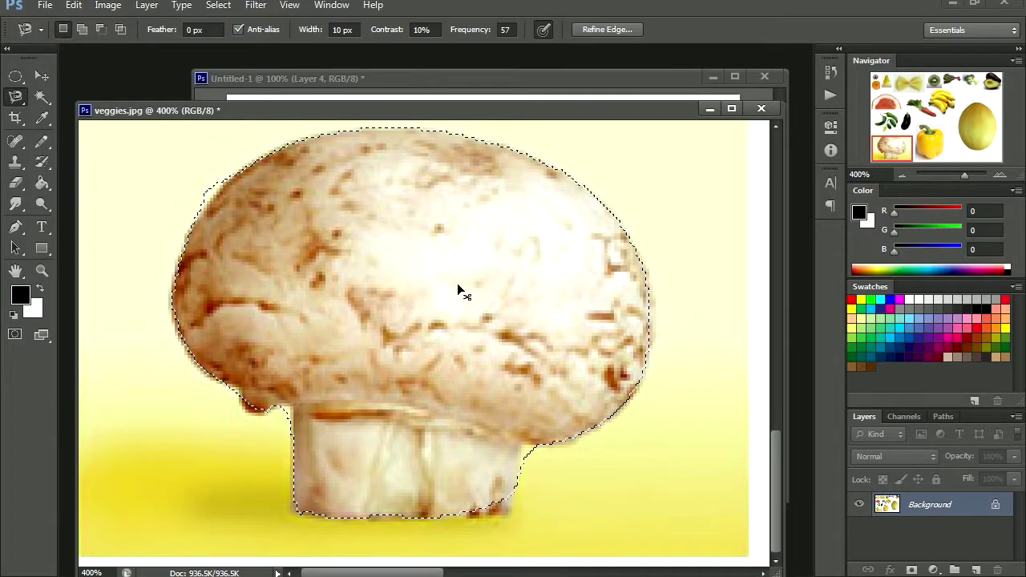
Step: Copy the selected mushroom into Untitled-1 and place it on top of the melon head as a chef's hat
{"action": "key", "text": "ctrl+c"}
{"action": "left_click", "coordinate": [619, 93]}
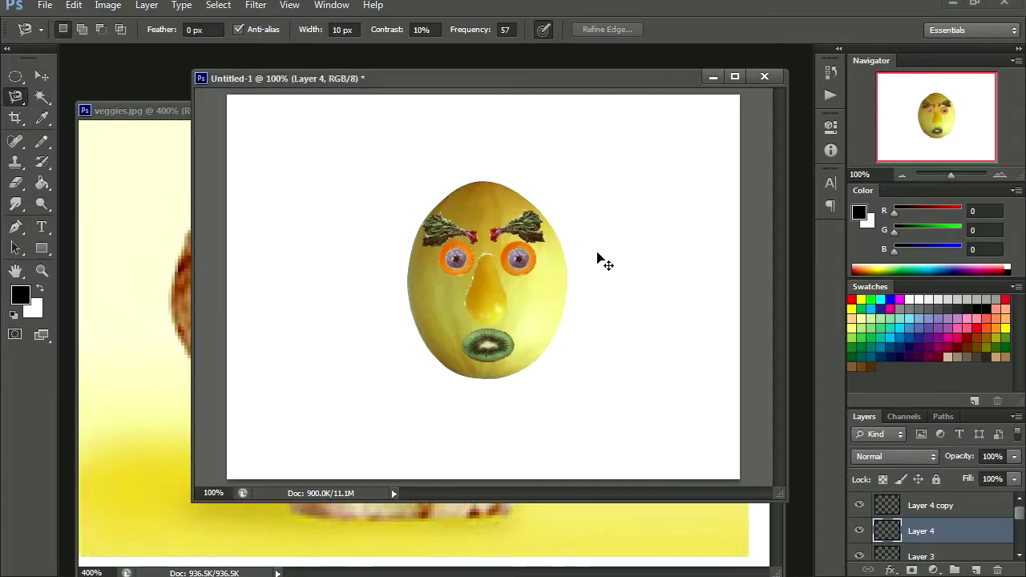
{"action": "key", "text": "ctrl+v"}
{"action": "key", "text": "v"}
{"action": "left_click_drag", "start_coordinate": [534, 339], "coordinate": [529, 216]}
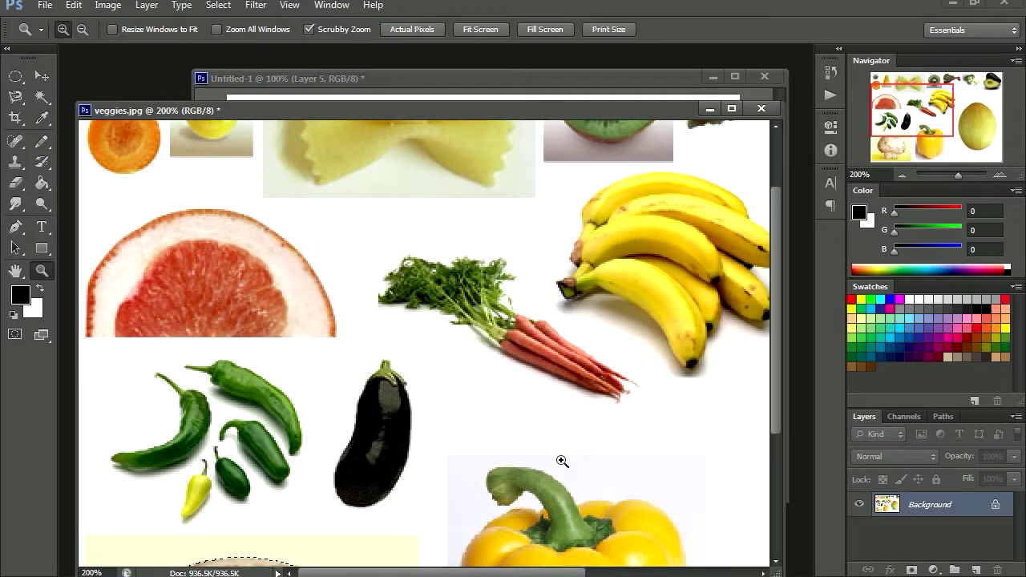
Step: Select the grapefruit half in veggies.jpg with the Magnetic Lasso tool and copy it into Untitled-1
{"action": "left_click", "coordinate": [233, 293]}
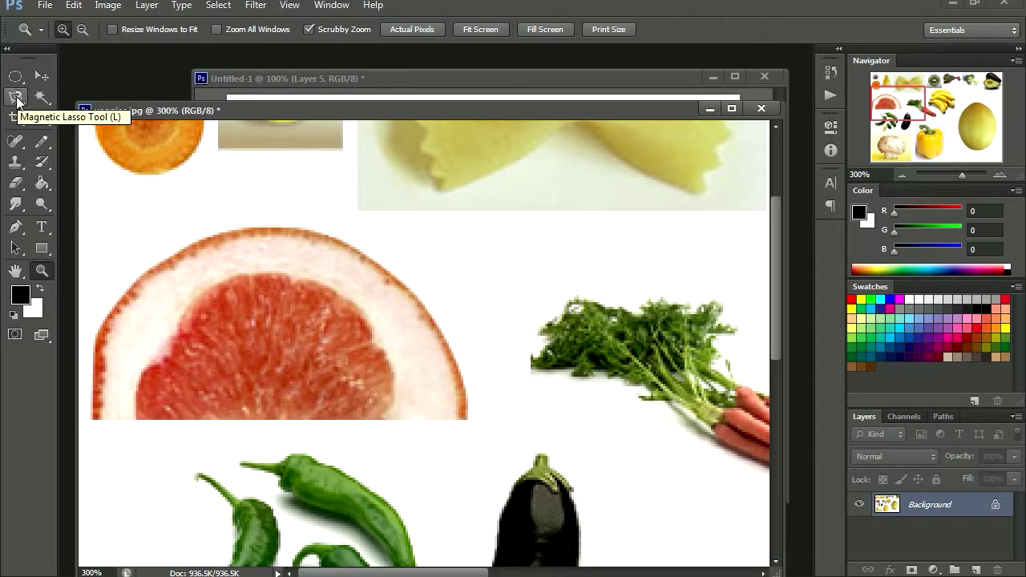
{"action": "left_click", "coordinate": [15, 96]}
{"action": "left_click", "coordinate": [102, 314]}
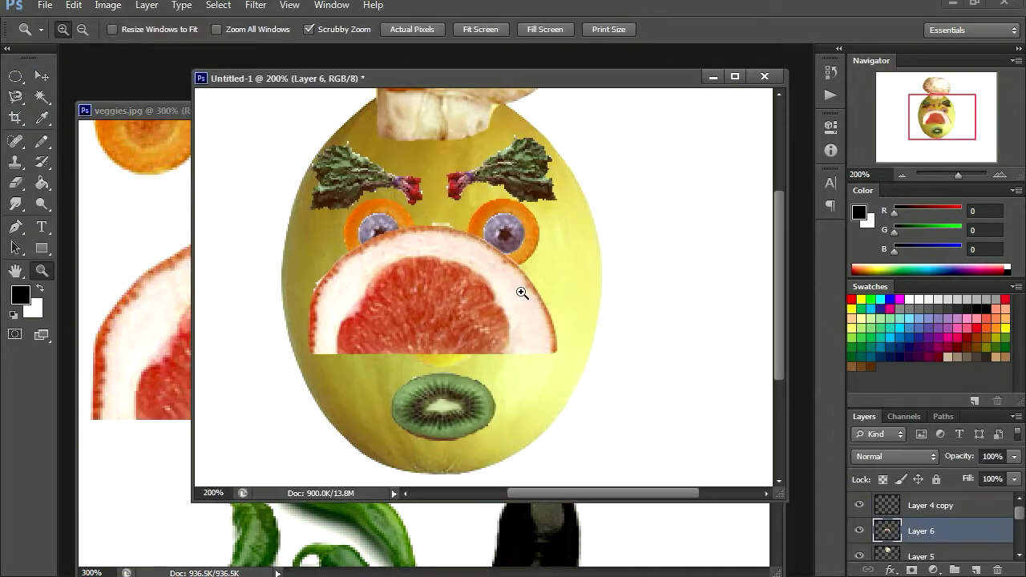
Step: Rotate the grapefruit upright, scale it down with Free Transform and place it at the melon's right edge as an ear
{"action": "key", "text": "ctrl+t"}
{"action": "left_click_drag", "start_coordinate": [570, 197], "coordinate": [533, 410]}
{"action": "left_click_drag", "start_coordinate": [451, 343], "coordinate": [657, 300]}
{"action": "left_click_drag", "start_coordinate": [714, 139], "coordinate": [630, 258]}
{"action": "key", "text": "Return"}
Step: Duplicate the grapefruit ear's layer as Layer 6 copy and move the copy to the melon's left edge
{"action": "key", "text": "z"}
{"action": "right_click", "coordinate": [965, 540]}
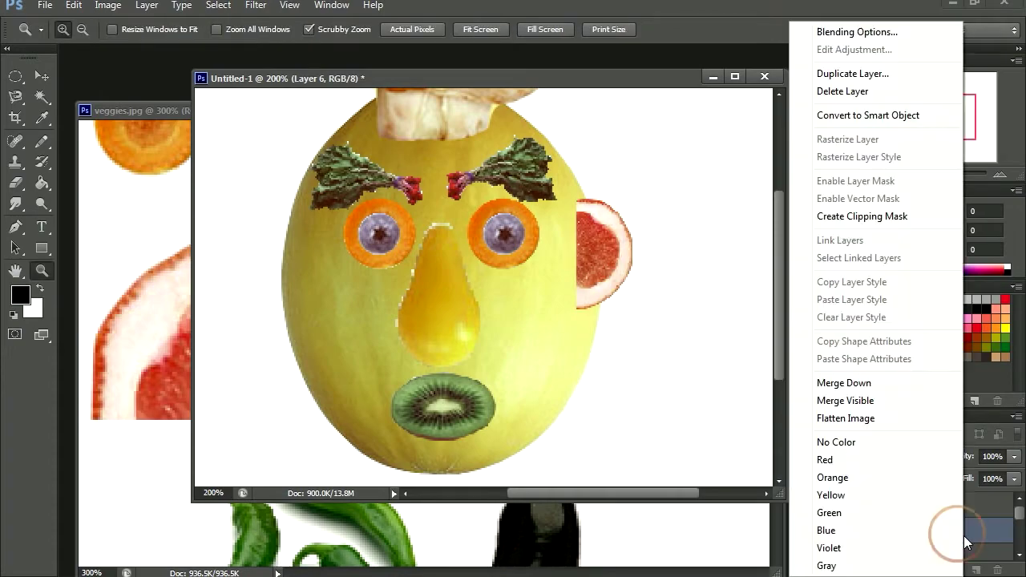
{"action": "left_click", "coordinate": [851, 74]}
{"action": "left_click", "coordinate": [653, 170]}
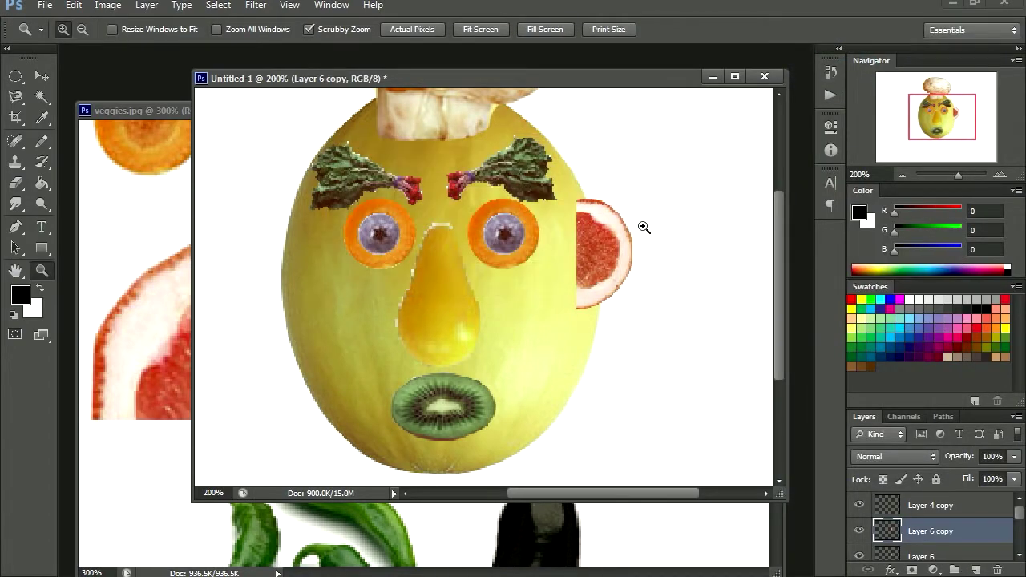
{"action": "key", "text": "v"}
{"action": "left_click_drag", "start_coordinate": [622, 264], "coordinate": [303, 271]}
Step: Flip the left grapefruit ear horizontally so its curved rind faces outward
{"action": "key", "text": "ctrl+t"}
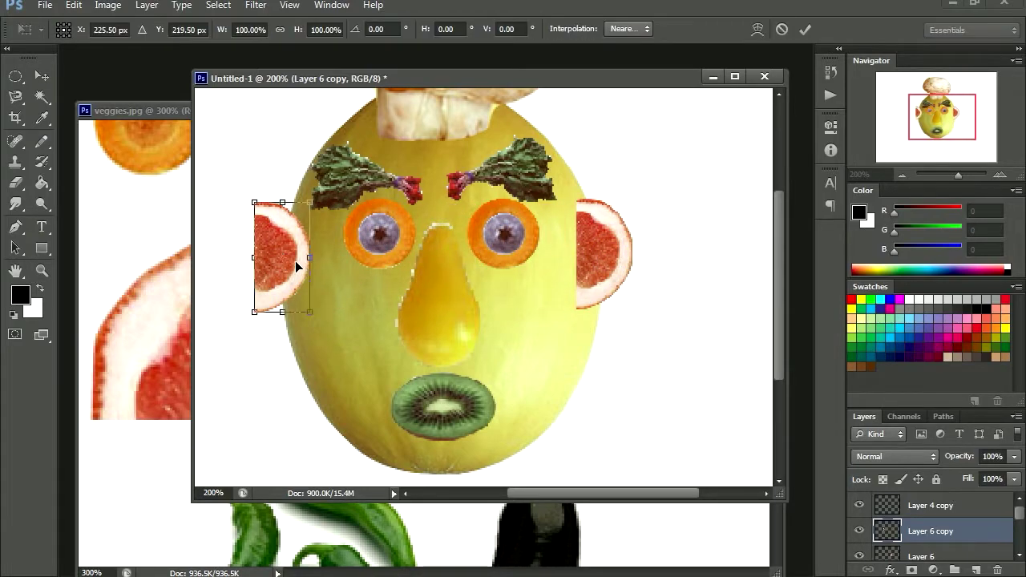
{"action": "left_click", "coordinate": [74, 6]}
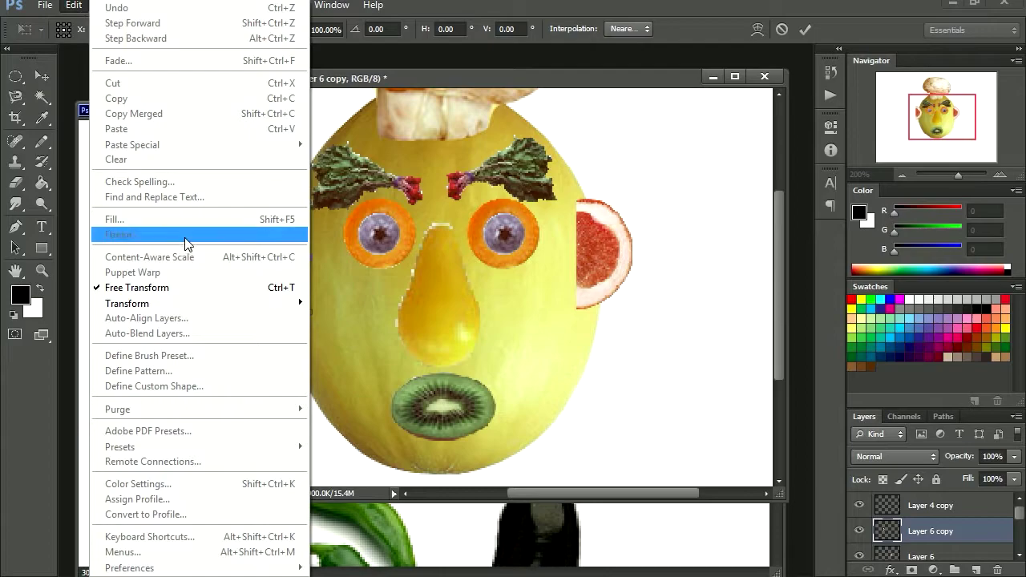
{"action": "mouse_move", "coordinate": [232, 304]}
{"action": "left_click", "coordinate": [394, 478]}
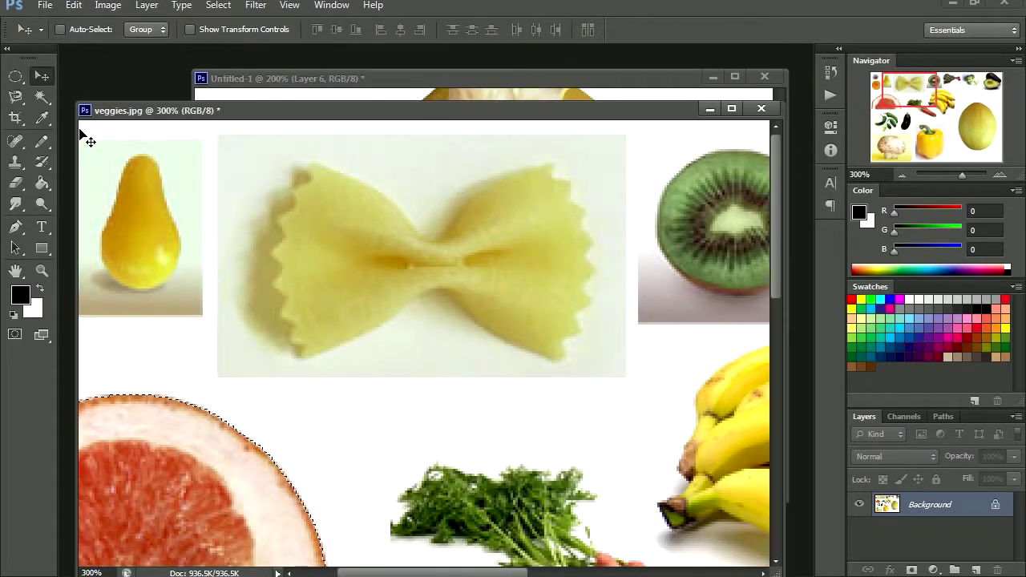
Step: Trace the bow-tie pasta in veggies.jpg freehand with the Lasso tool to select it
{"action": "key", "text": "l"}
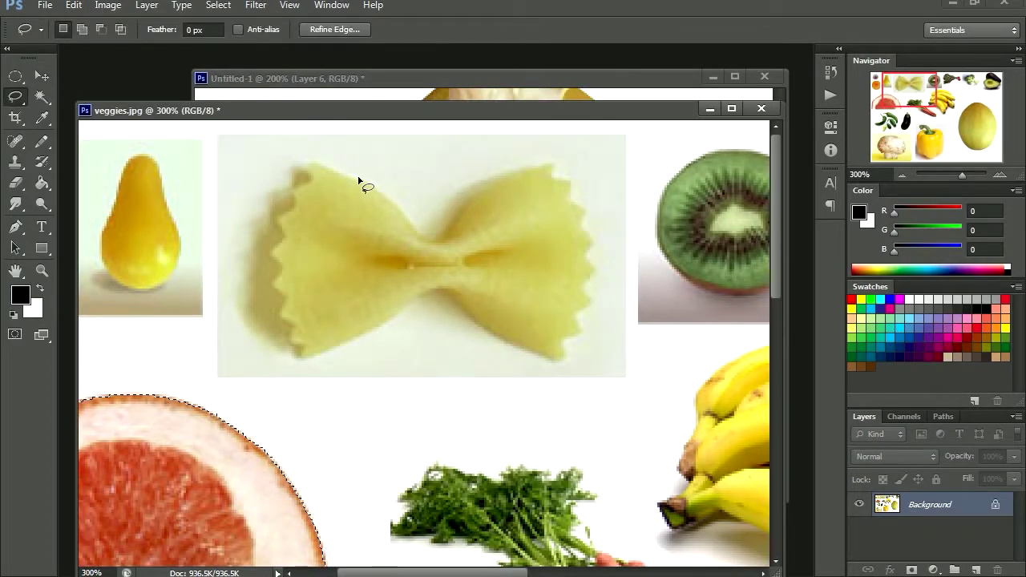
{"action": "left_click_drag", "start_coordinate": [437, 232], "coordinate": [465, 217]}
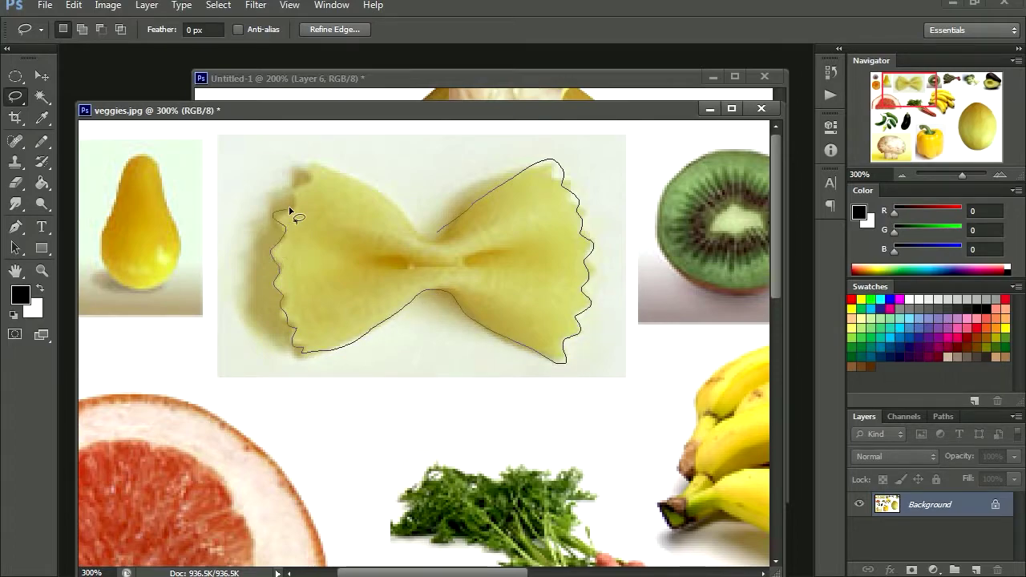
{"action": "left_click_drag", "start_coordinate": [427, 238], "coordinate": [435, 232]}
Step: Copy the selected bow-tie pasta into Untitled-1 and place it under the kiwi mouth
{"action": "key", "text": "ctrl+c"}
{"action": "left_click", "coordinate": [546, 80]}
{"action": "key", "text": "ctrl+v"}
{"action": "left_click_drag", "start_coordinate": [549, 330], "coordinate": [524, 185]}
Step: Scale down the pasta bow tie with Free Transform and center it just under the mouth
{"action": "left_click", "coordinate": [513, 316]}
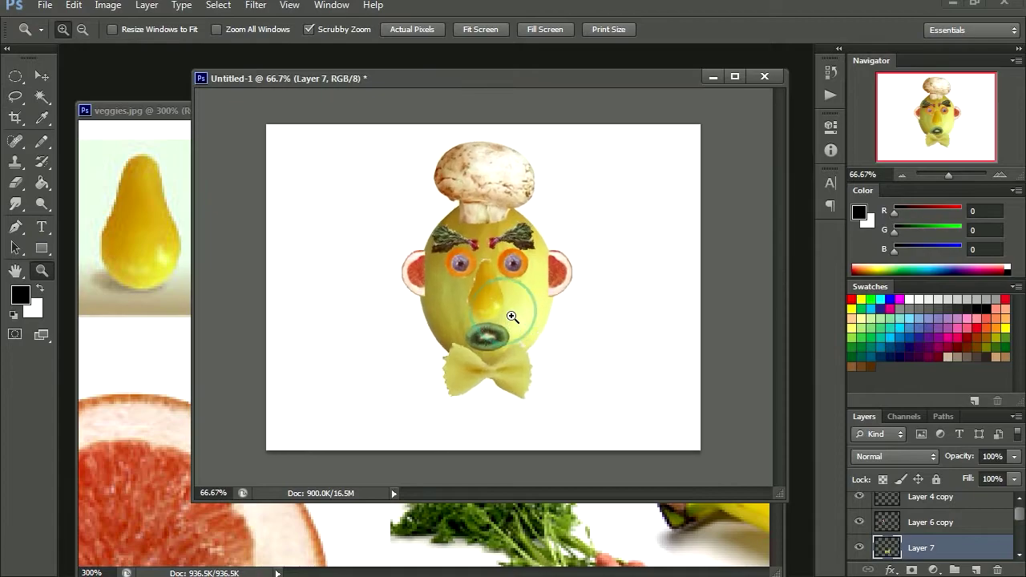
{"action": "left_click", "coordinate": [512, 318]}
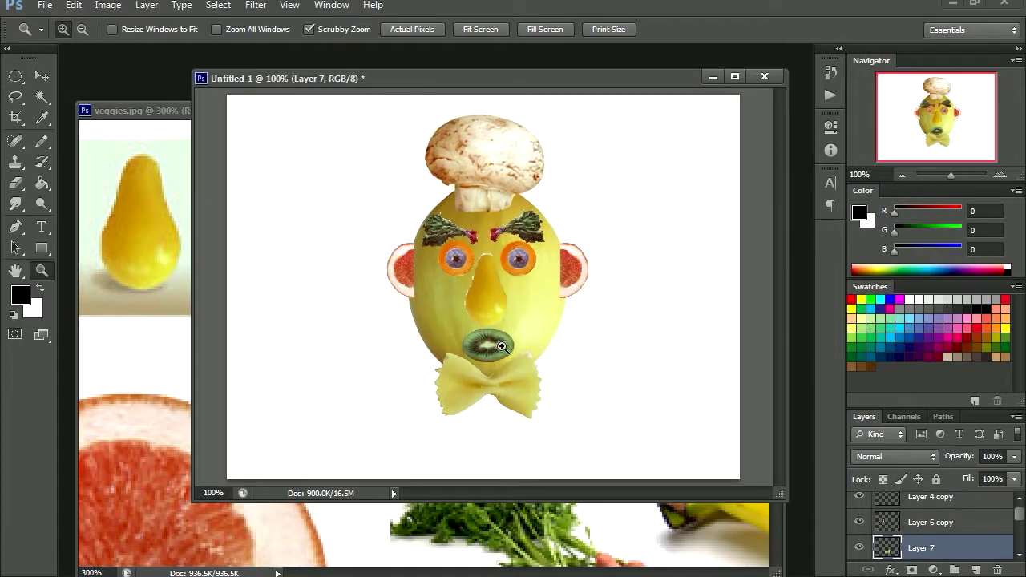
{"action": "left_click", "coordinate": [502, 351]}
{"action": "key", "text": "ctrl+t"}
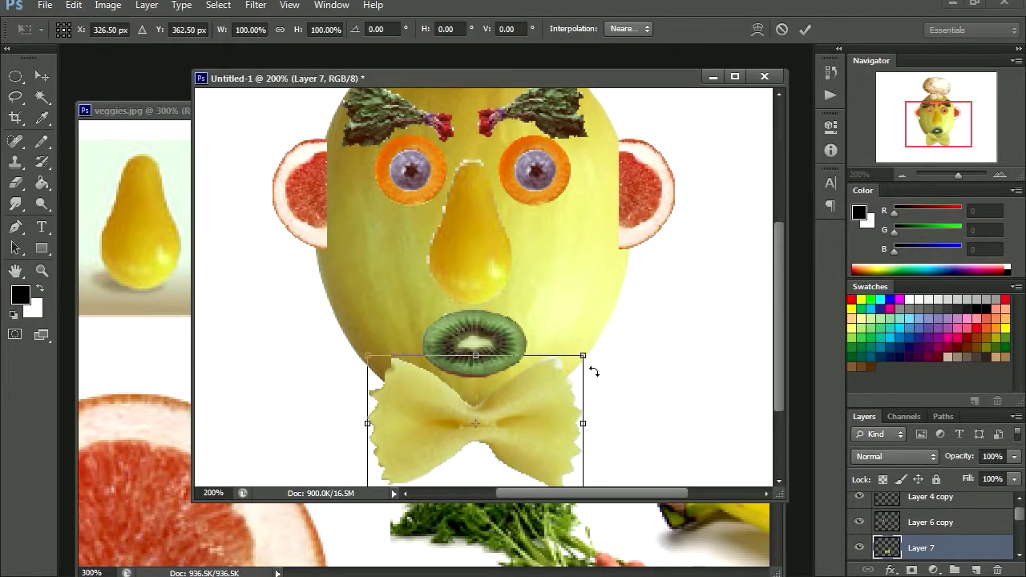
{"action": "left_click_drag", "start_coordinate": [598, 352], "coordinate": [552, 375]}
{"action": "left_click_drag", "start_coordinate": [504, 435], "coordinate": [523, 411]}
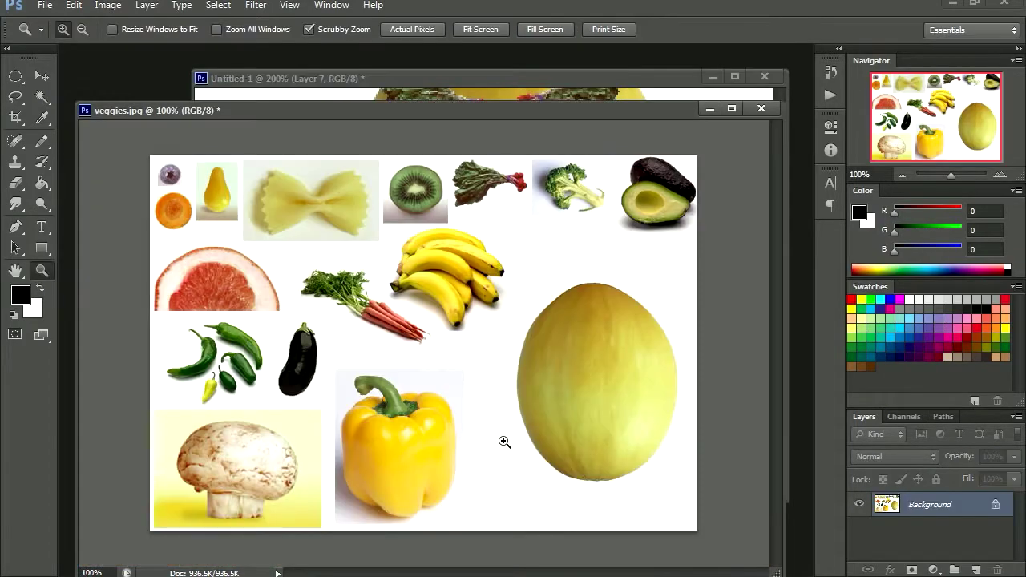
Step: Copy the eggplant from veggies.jpg into Untitled-1 and enlarge it with Free Transform to serve as the body
{"action": "left_click", "coordinate": [325, 370]}
{"action": "left_click", "coordinate": [297, 355]}
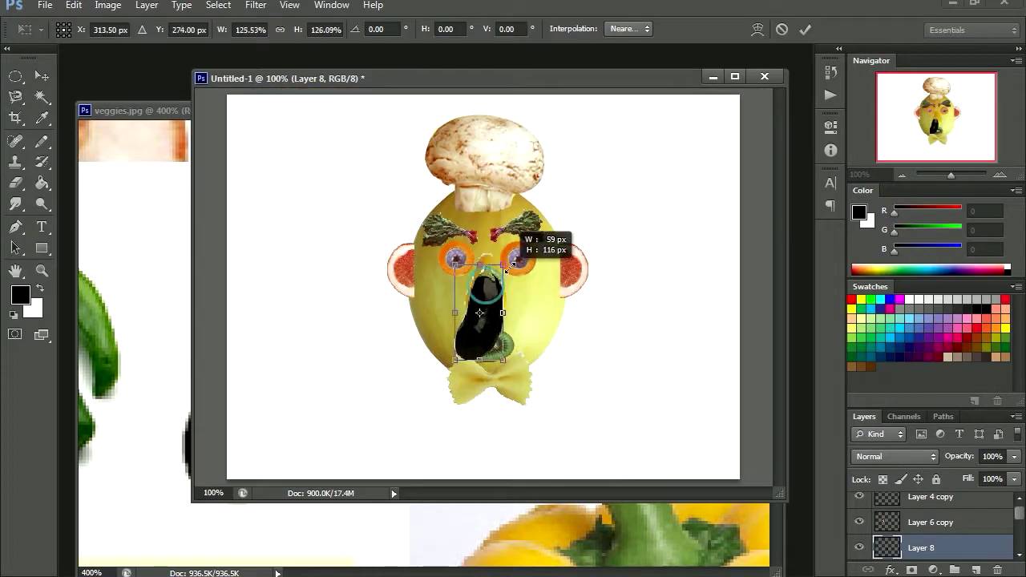
{"action": "left_click_drag", "start_coordinate": [513, 255], "coordinate": [574, 180]}
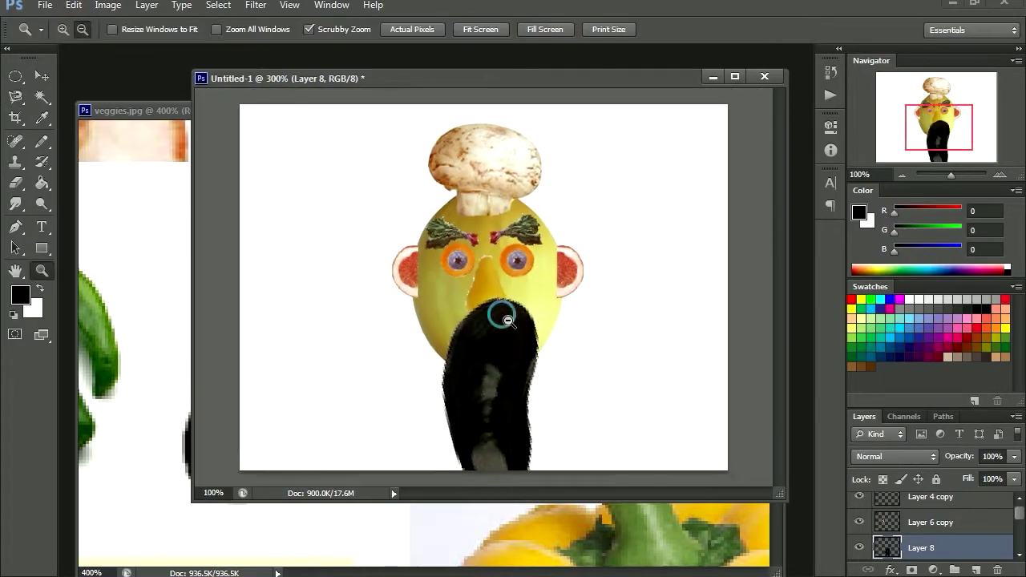
Step: Move the eggplant's layer below the melon layer so the body sits behind the head and bow tie
{"action": "left_click", "coordinate": [504, 326], "text": "alt"}
{"action": "left_click", "coordinate": [503, 325]}
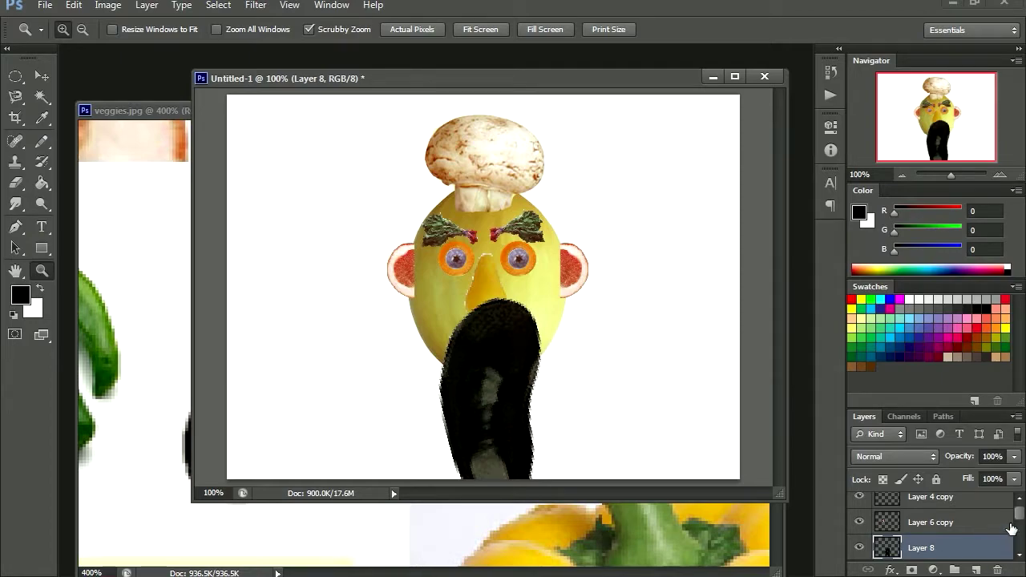
{"action": "scroll", "coordinate": [953, 536], "scroll_direction": "down", "scroll_amount": 1}
{"action": "mouse_move", "coordinate": [953, 536]}
{"action": "left_mouse_down"}
{"action": "mouse_move", "coordinate": [954, 571]}
{"action": "mouse_move", "coordinate": [951, 532]}
{"action": "left_mouse_up"}
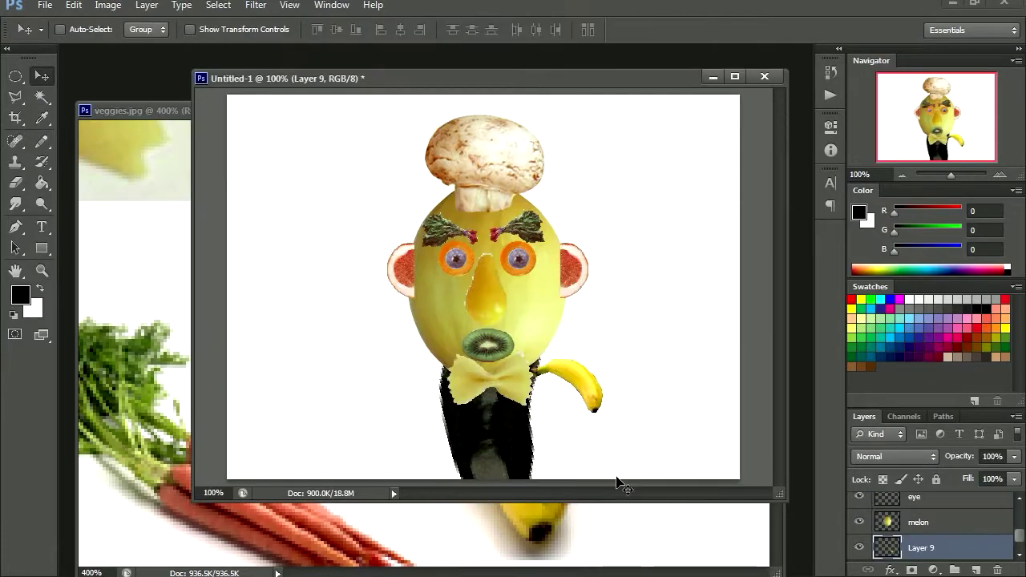
Step: Rotate the banana beside the eggplant body with Free Transform so it hangs down from the right shoulder as an arm
{"action": "key", "text": "ctrl+t"}
{"action": "left_click_drag", "start_coordinate": [565, 449], "coordinate": [574, 427]}
{"action": "key", "text": "Return"}
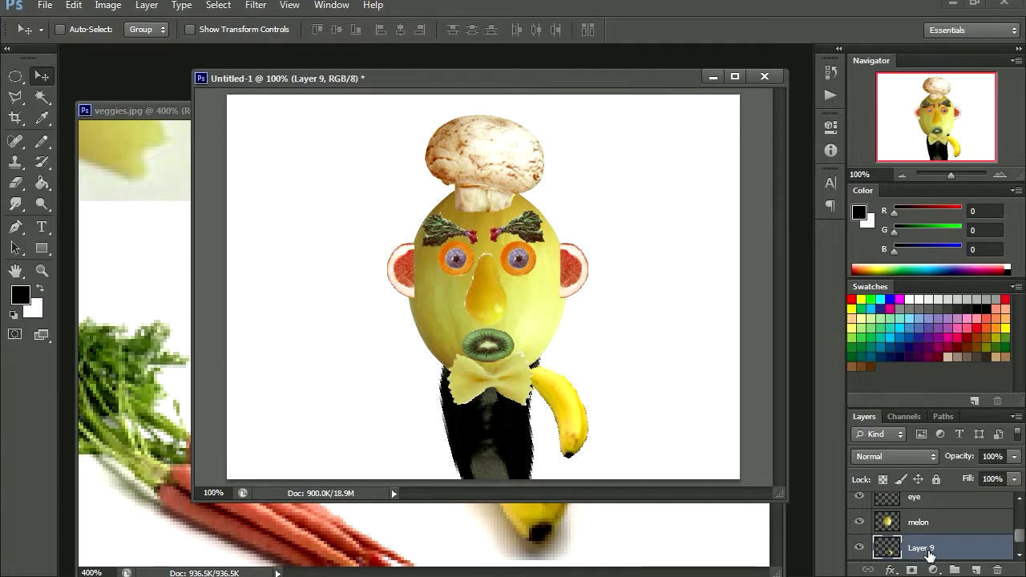
Step: Duplicate the banana arm's layer as Layer 9 copy and move the copy to the left side of the eggplant body
{"action": "right_click", "coordinate": [929, 555]}
{"action": "left_click", "coordinate": [920, 46]}
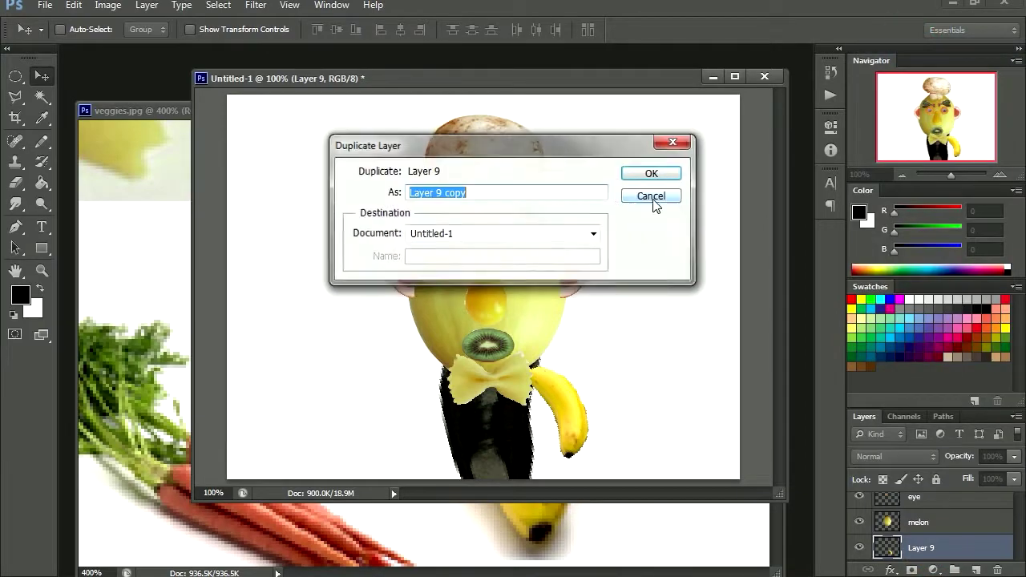
{"action": "left_click", "coordinate": [654, 174]}
{"action": "left_click_drag", "start_coordinate": [574, 437], "coordinate": [405, 429]}
Step: Flip the left banana arm horizontally and move it against the body's left shoulder
{"action": "left_click", "coordinate": [73, 5]}
{"action": "mouse_move", "coordinate": [137, 300]}
{"action": "left_click", "coordinate": [389, 477]}
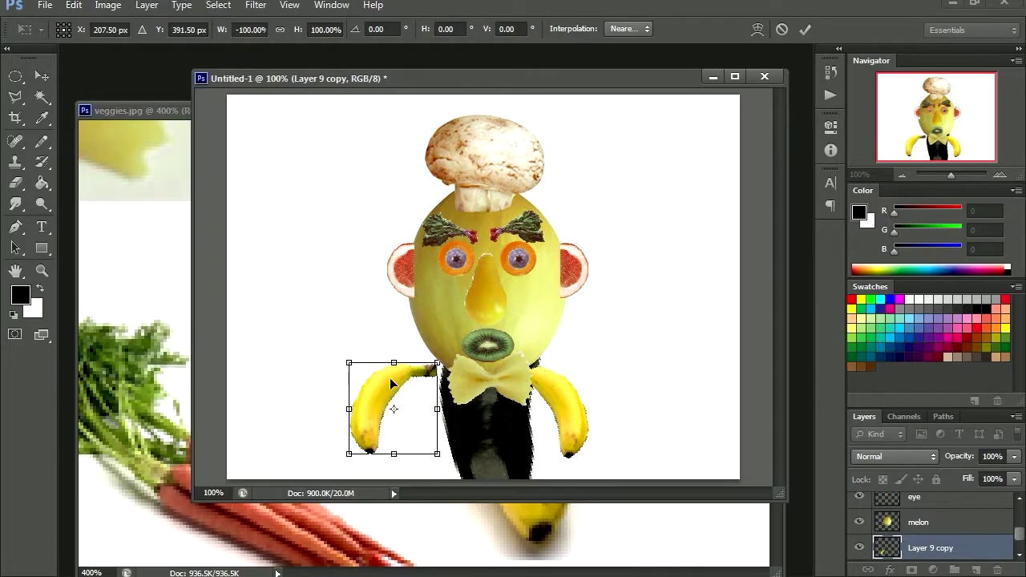
{"action": "left_click_drag", "start_coordinate": [390, 384], "coordinate": [427, 389]}
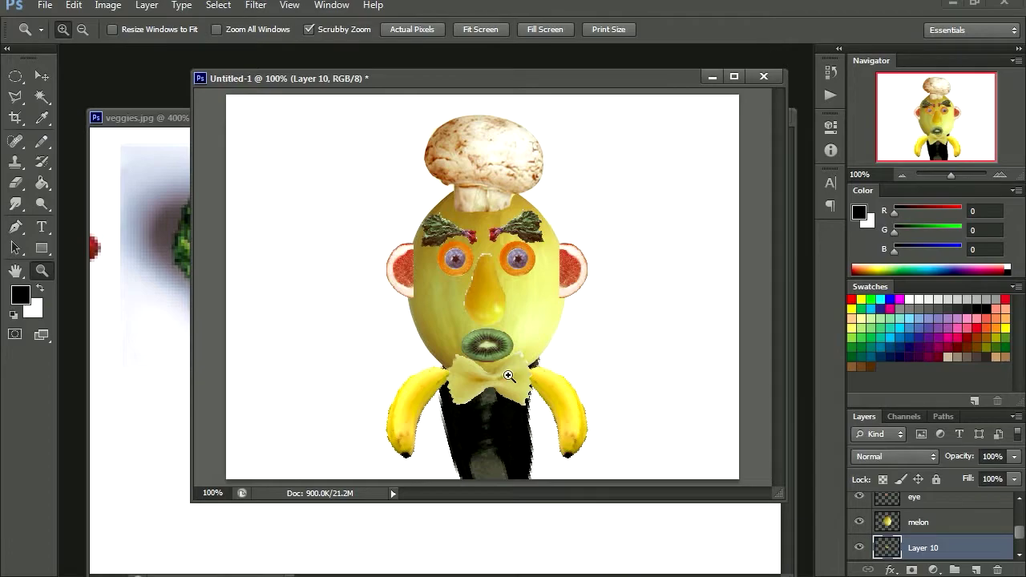
Step: Select all the figure's layers except the Background and move the whole figure to the left side of the canvas
{"action": "left_click_drag", "start_coordinate": [1020, 539], "coordinate": [1023, 505]}
{"action": "left_click", "coordinate": [971, 522]}
{"action": "left_click", "coordinate": [958, 507], "text": "shift"}
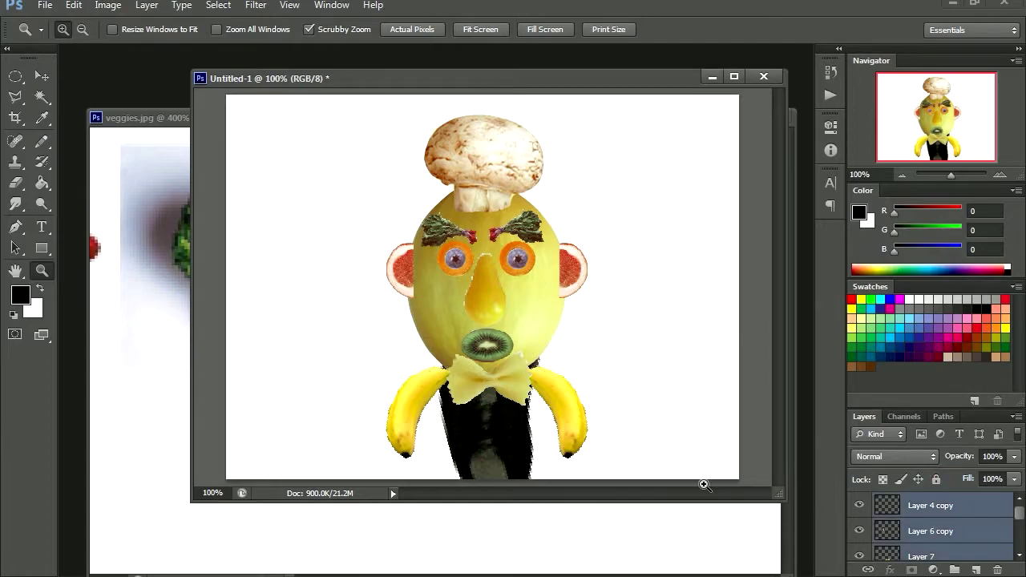
{"action": "key", "text": "v"}
{"action": "left_click_drag", "start_coordinate": [487, 345], "coordinate": [358, 343]}
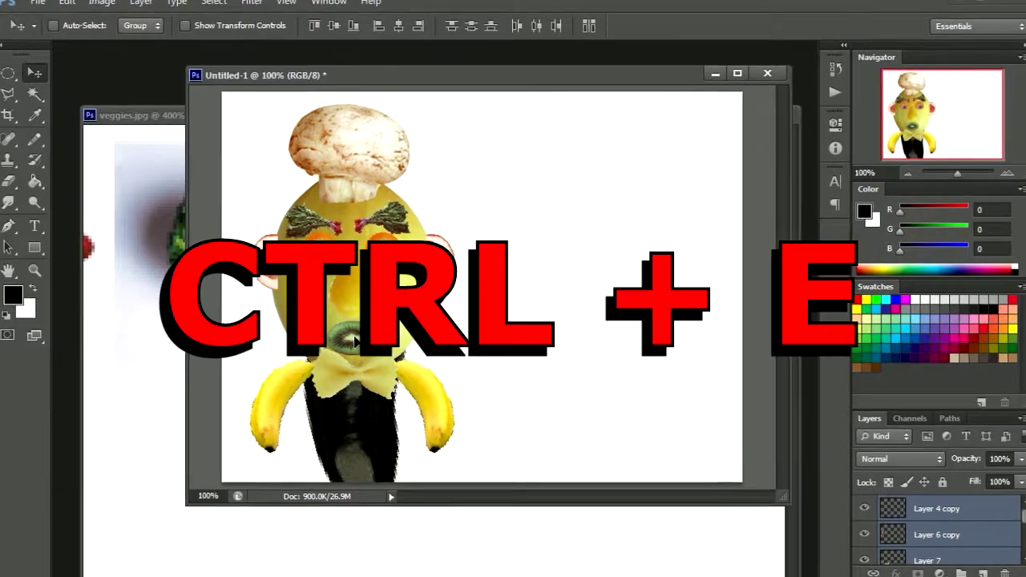
Step: Merge the selected figure layers into one layer and move the figure to the right side of the canvas
{"action": "key", "text": "ctrl+e"}
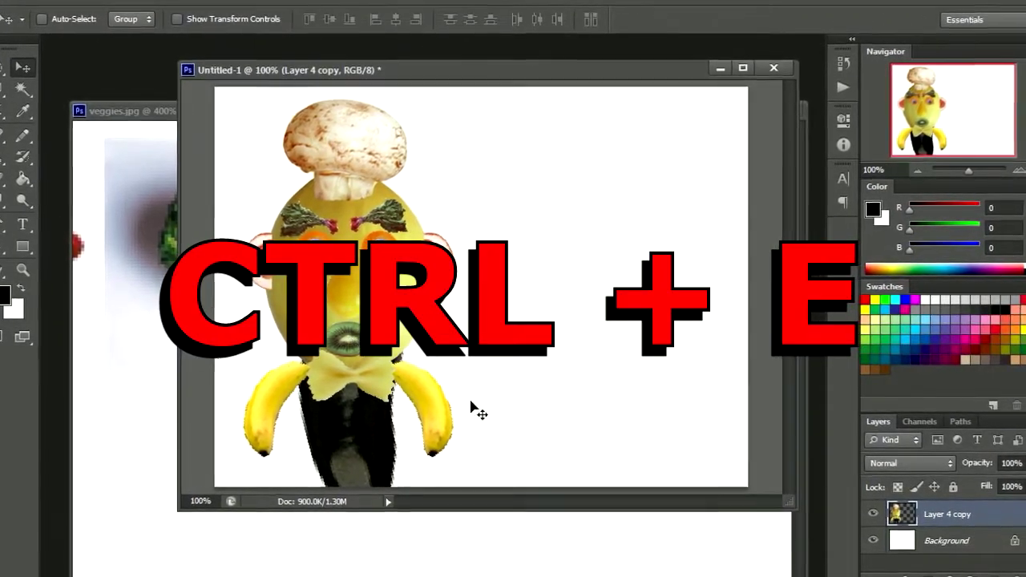
{"action": "left_click_drag", "start_coordinate": [352, 337], "coordinate": [597, 328]}
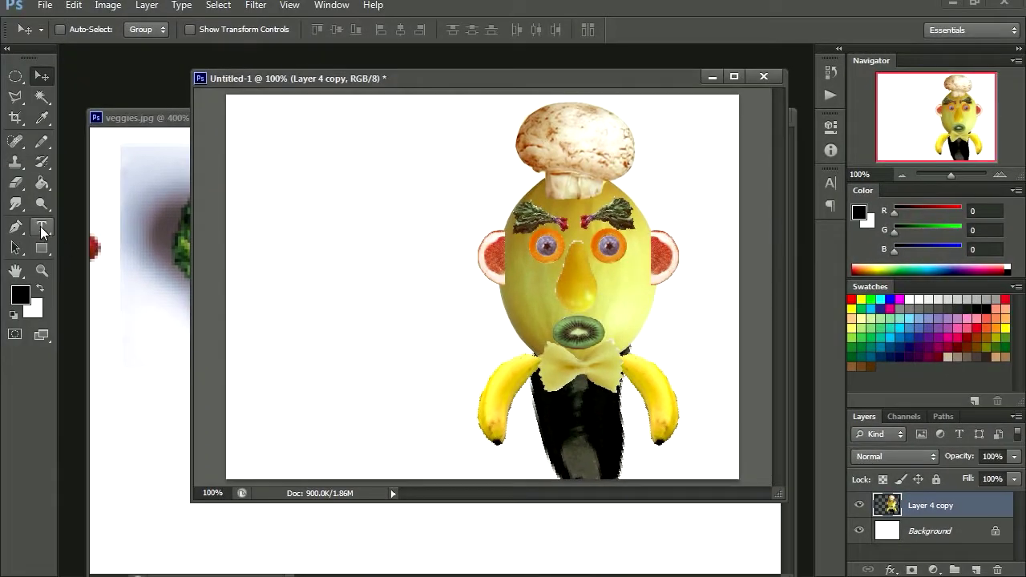
Step: Add the text "le Chef" in the canvas's empty upper left area and scale it up proportionally to about 338%
{"action": "left_click", "coordinate": [42, 229]}
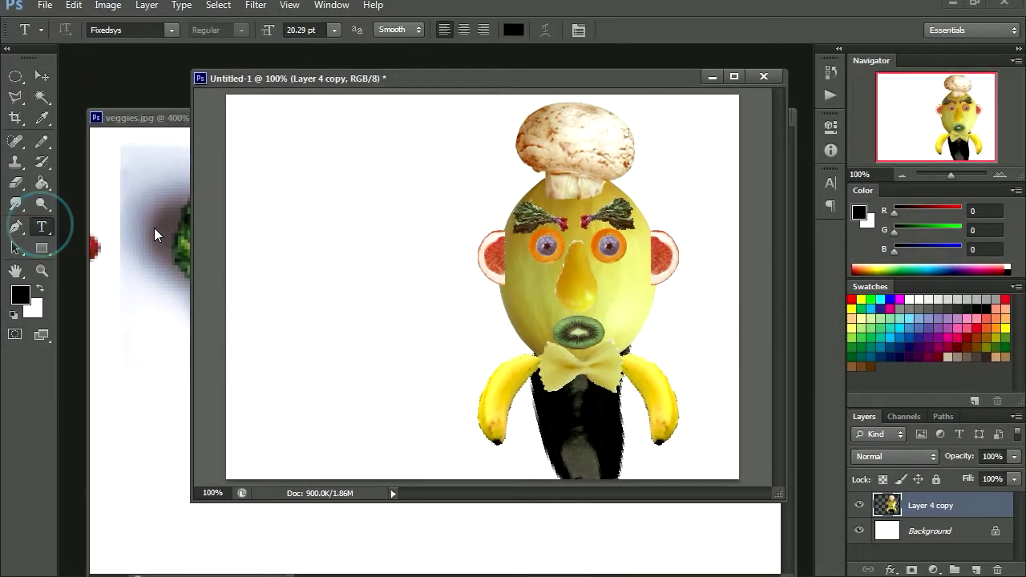
{"action": "left_click", "coordinate": [253, 172]}
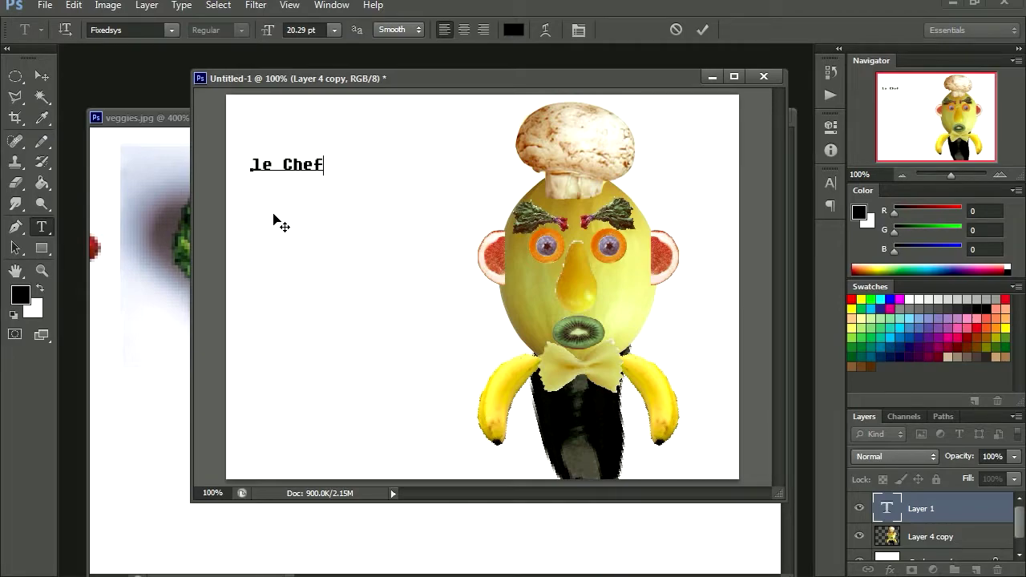
{"action": "left_click", "coordinate": [40, 75]}
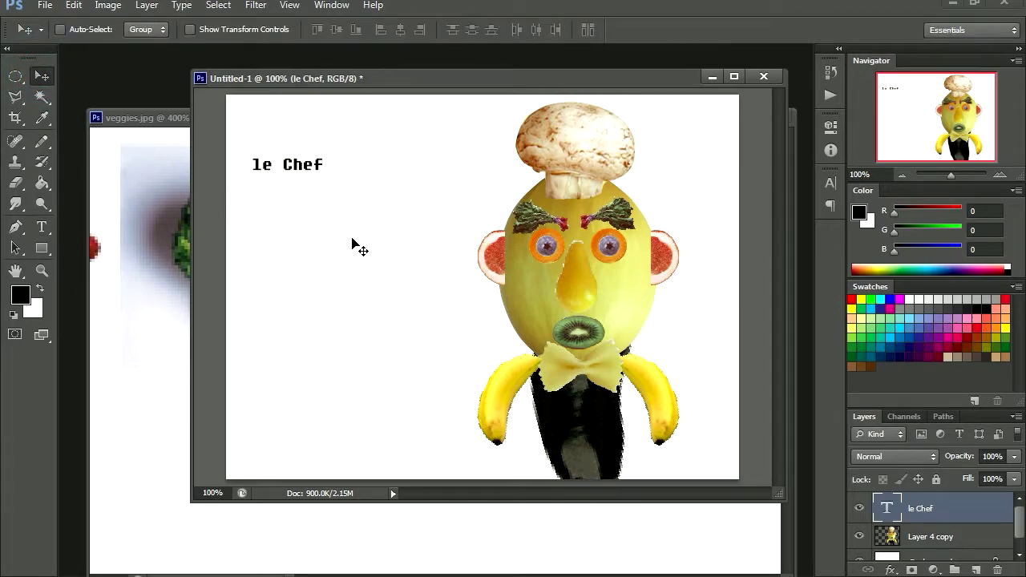
{"action": "key", "text": "ctrl+t"}
{"action": "left_click_drag", "start_coordinate": [323, 172], "coordinate": [485, 275]}
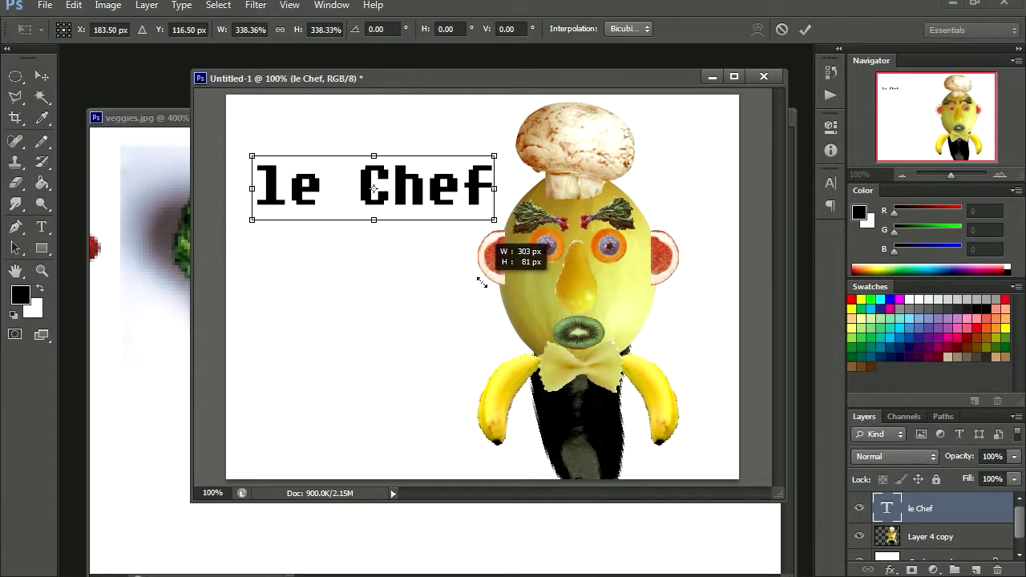
{"action": "key", "text": "Return"}
Step: Recolour the whole "le Chef" text red (RGB 237, 28, 36)
{"action": "key", "text": "t"}
{"action": "left_click_drag", "start_coordinate": [248, 181], "coordinate": [484, 187]}
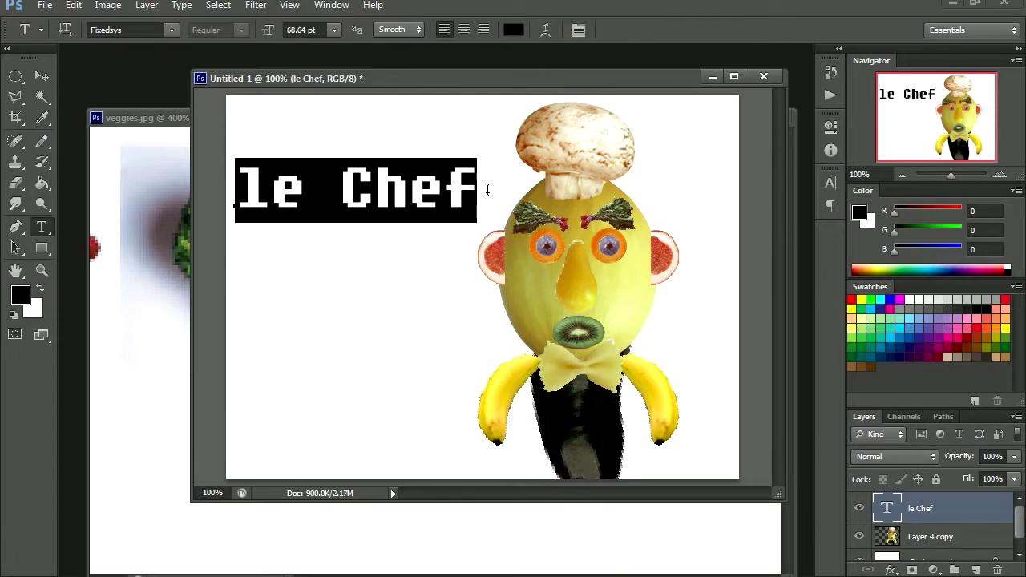
{"action": "left_click", "coordinate": [980, 326]}
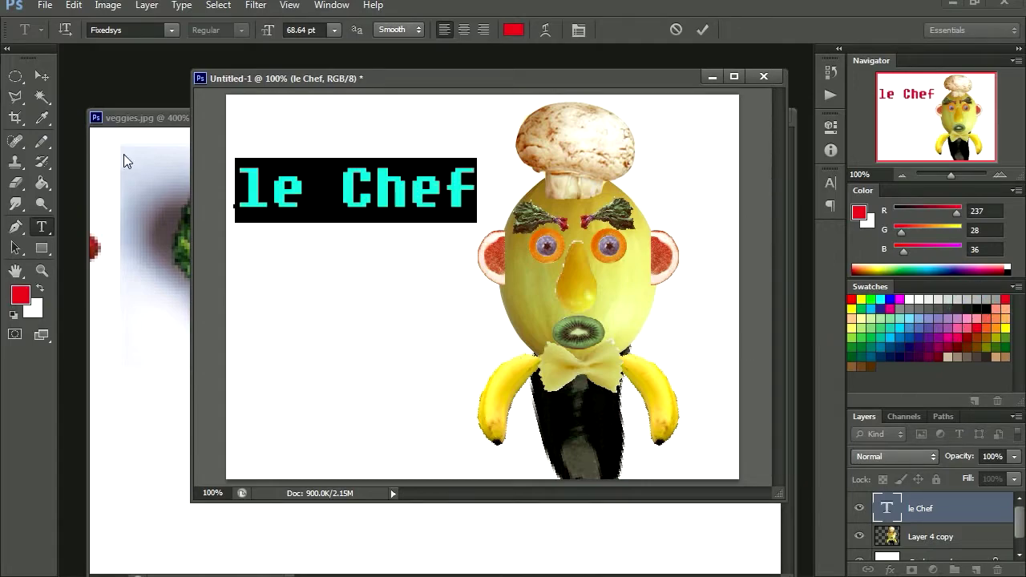
Step: Duplicate the "le Chef" text layer directly below the original and replace the copy's text with "2018"
{"action": "left_click", "coordinate": [43, 78]}
{"action": "left_click_drag", "start_coordinate": [233, 255], "coordinate": [486, 259]}
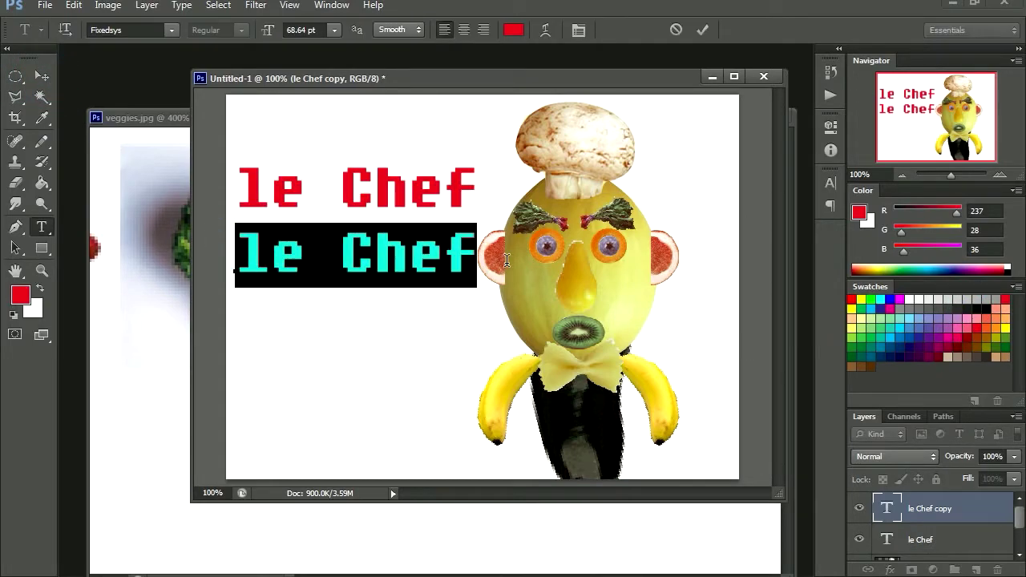
{"action": "type", "text": "2018"}
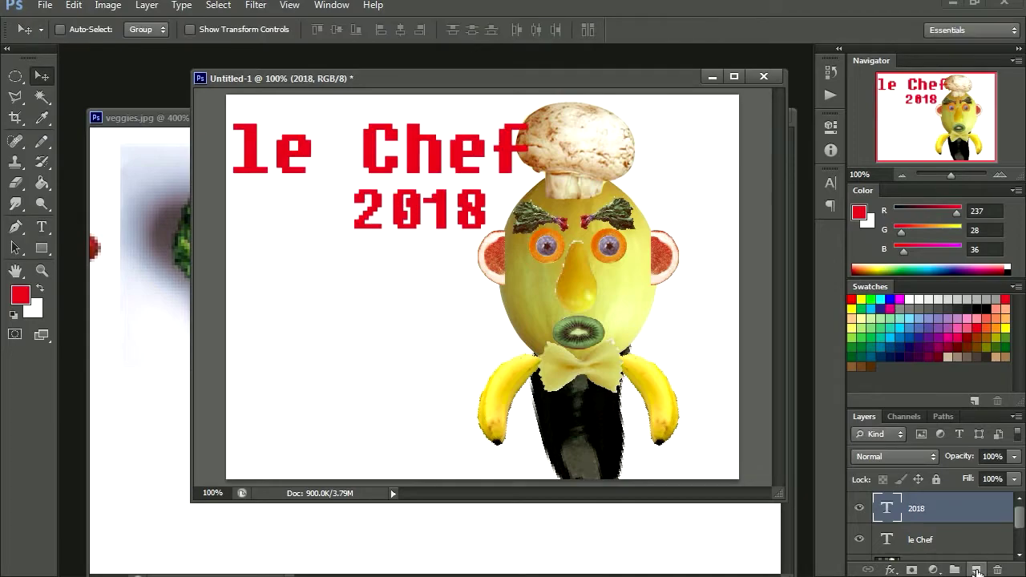
Step: Draw a black filled rectangle covering the "le Chef" title on a new layer and place that layer beneath the title text
{"action": "left_click", "coordinate": [976, 569]}
{"action": "left_click_drag", "start_coordinate": [939, 513], "coordinate": [942, 549]}
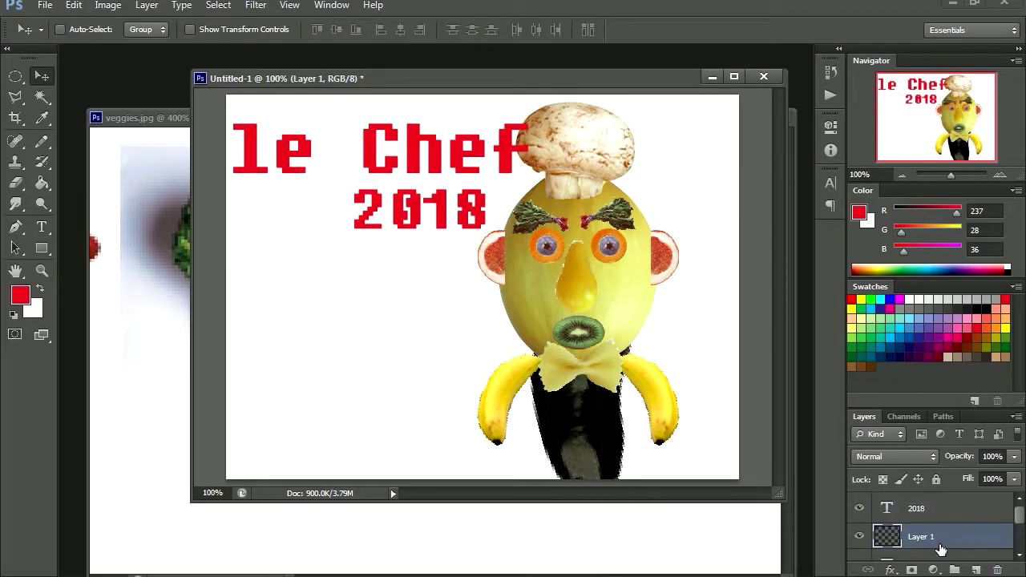
{"action": "left_click", "coordinate": [983, 306]}
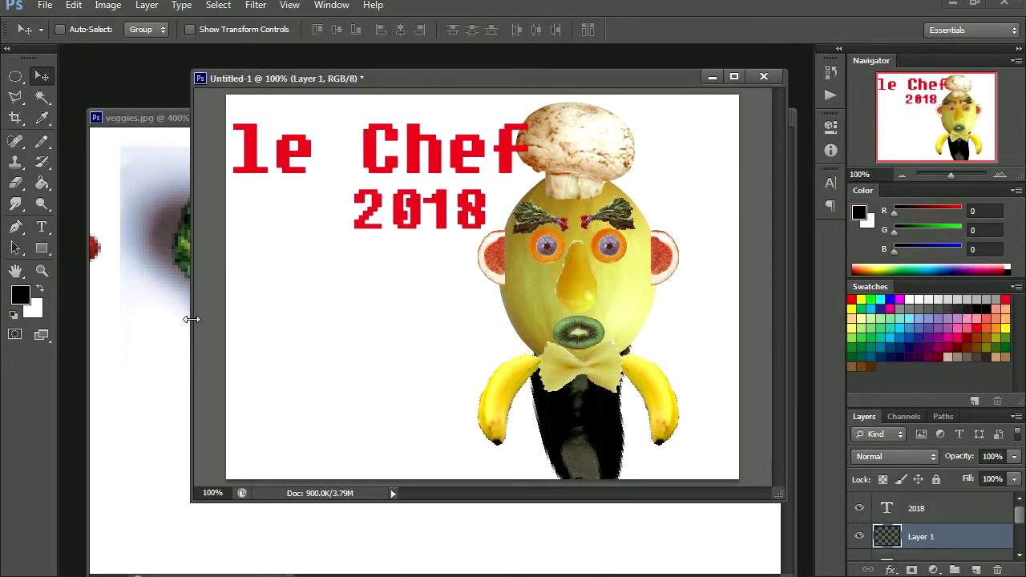
{"action": "left_click", "coordinate": [42, 248]}
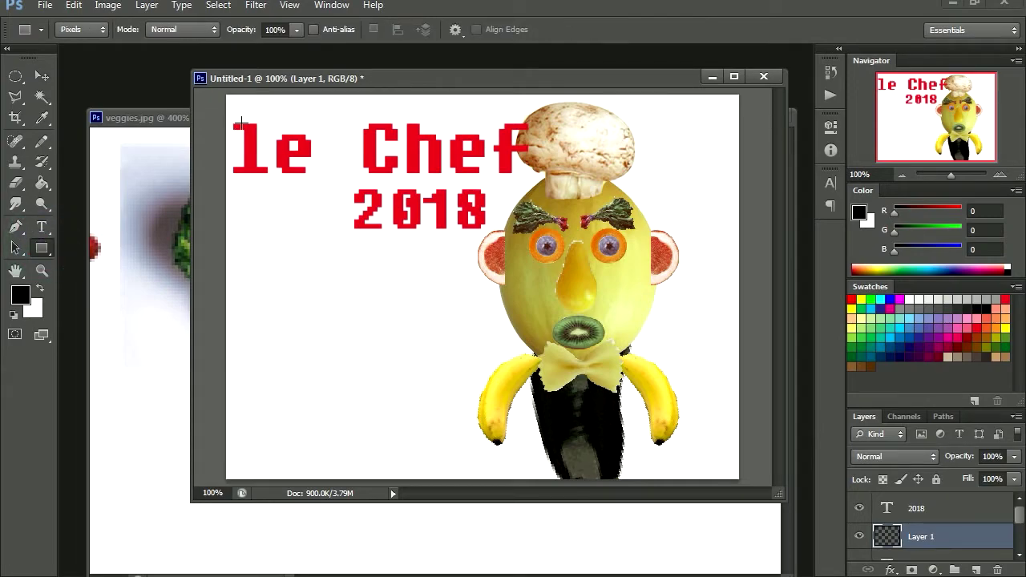
{"action": "left_click_drag", "start_coordinate": [227, 117], "coordinate": [539, 179]}
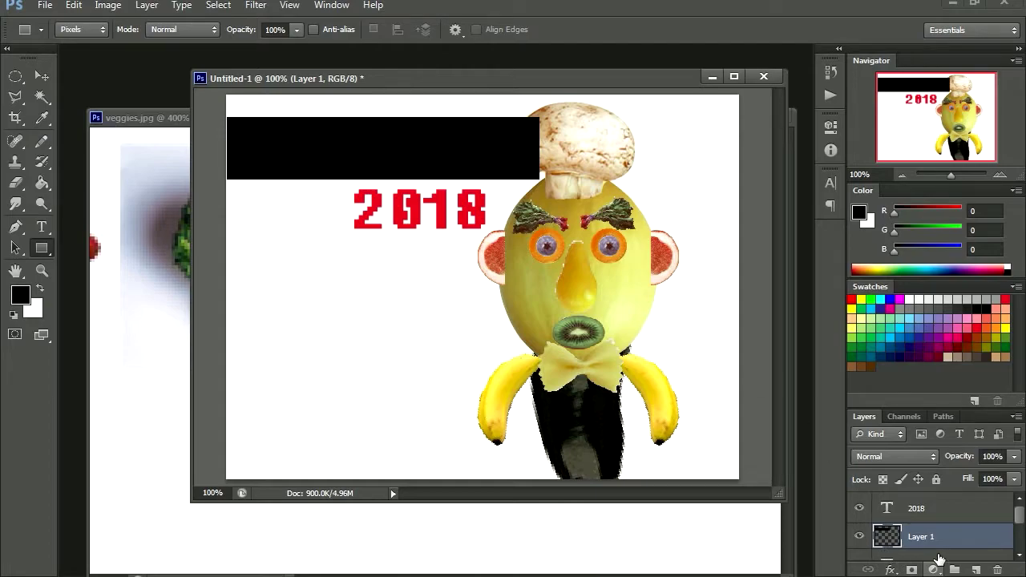
{"action": "left_click_drag", "start_coordinate": [940, 559], "coordinate": [934, 541]}
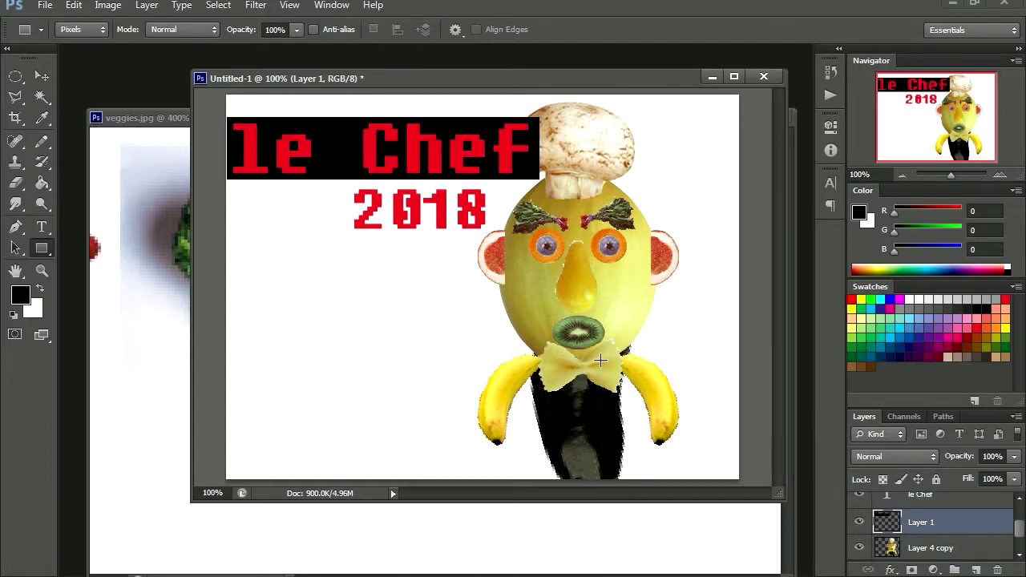
Step: Load the black rectangle's selection and fill the part behind "Chef" with light blue (RGB 109, 207, 246)
{"action": "left_click", "coordinate": [887, 523], "text": "ctrl"}
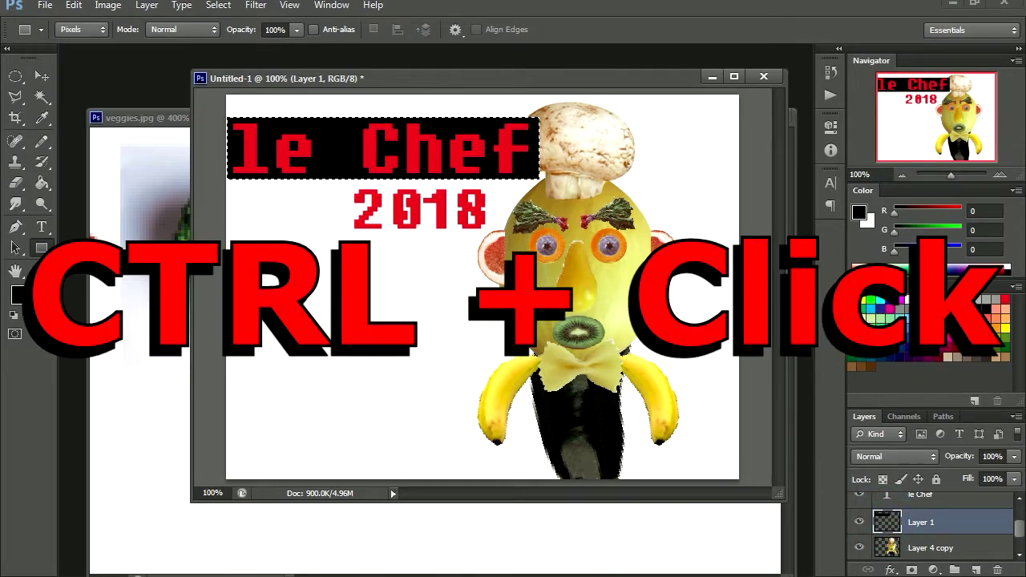
{"action": "left_click", "coordinate": [906, 300]}
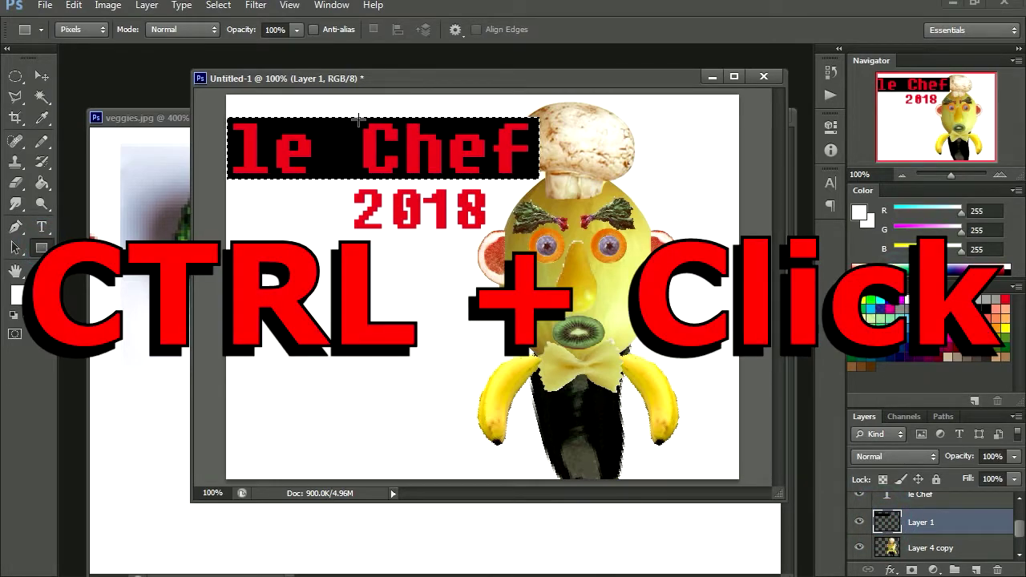
{"action": "left_click", "coordinate": [910, 319]}
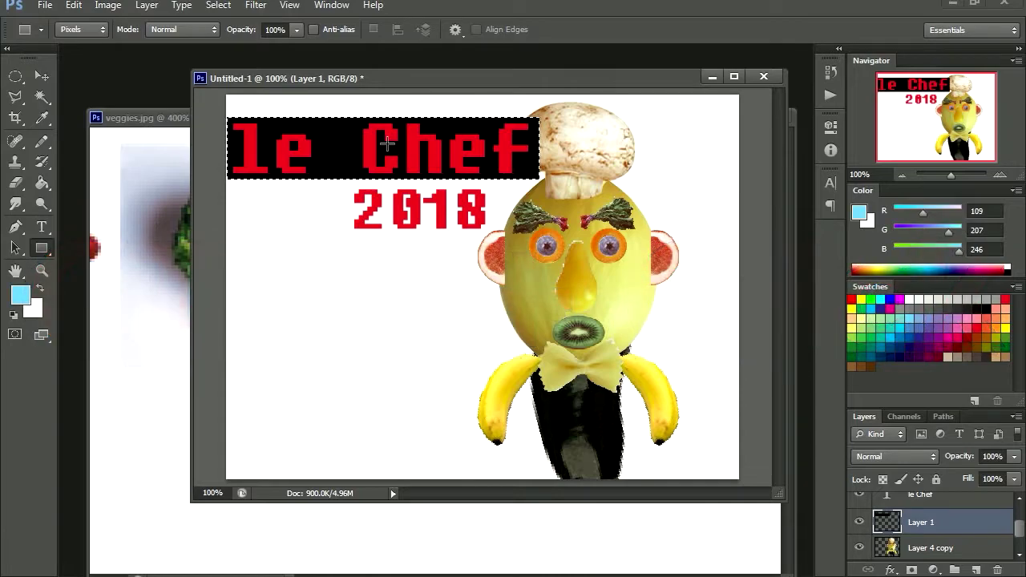
{"action": "left_click_drag", "start_coordinate": [346, 113], "coordinate": [552, 187]}
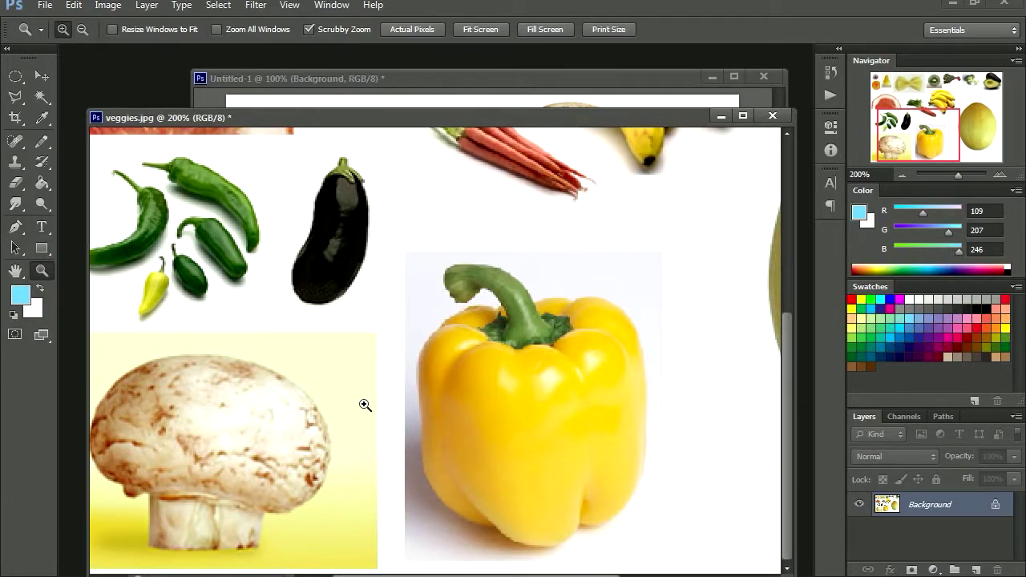
Step: Copy a narrow rectangular strip of the mushroom's yellow gradient background from veggies.jpg into Untitled-1, above the Background layer
{"action": "left_click_drag", "start_coordinate": [15, 77], "coordinate": [63, 104]}
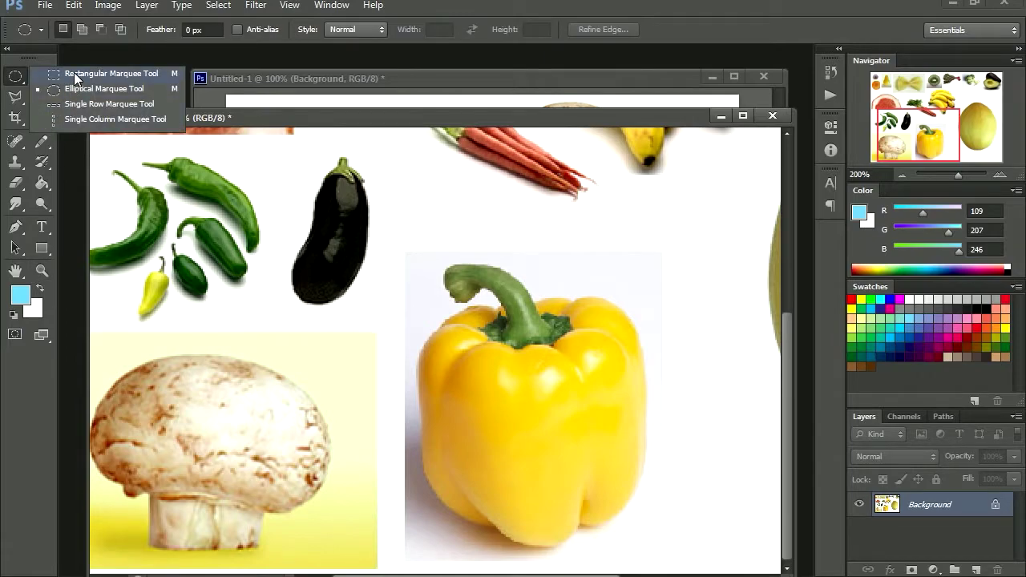
{"action": "left_click", "coordinate": [75, 73]}
{"action": "key", "text": "ctrl+Tab"}
{"action": "left_click", "coordinate": [518, 372], "text": "ctrl"}
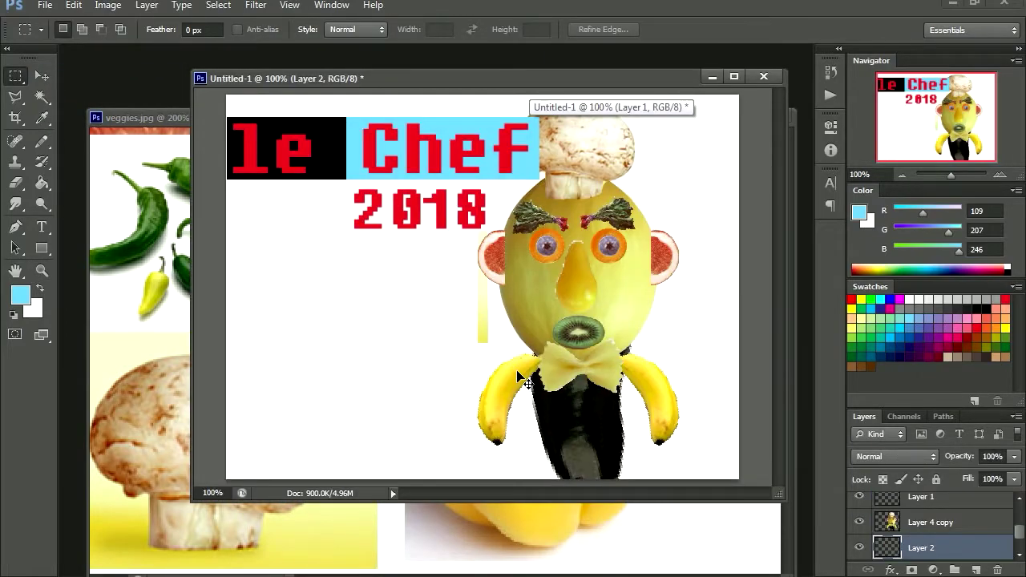
Step: Move the yellow gradient strip to the canvas's upper left corner and stretch it to cover the whole canvas behind the figure
{"action": "key", "text": "ctrl+t"}
{"action": "left_click_drag", "start_coordinate": [483, 319], "coordinate": [233, 181]}
{"action": "left_click_drag", "start_coordinate": [234, 217], "coordinate": [233, 479]}
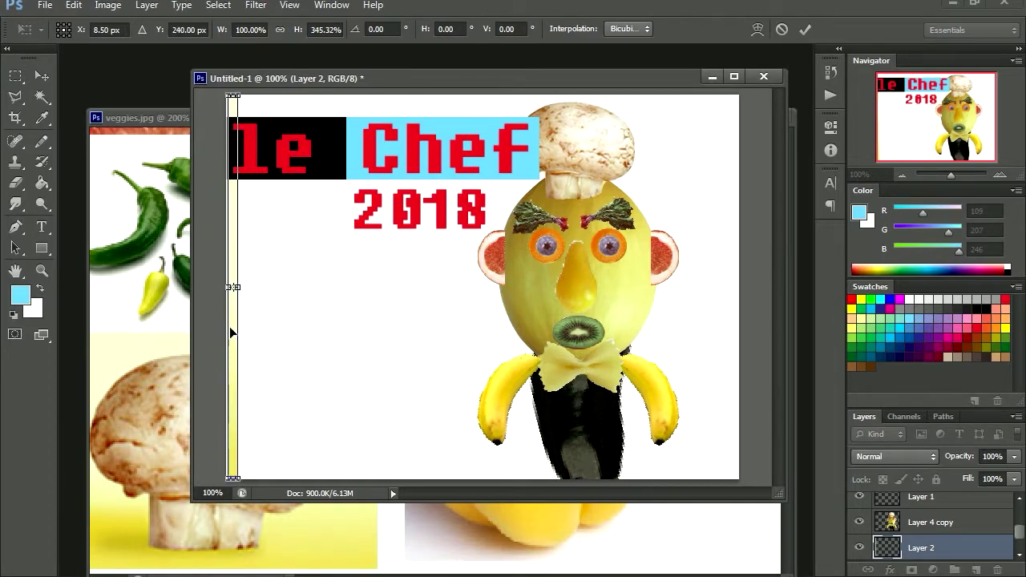
{"action": "left_click_drag", "start_coordinate": [236, 288], "coordinate": [738, 288]}
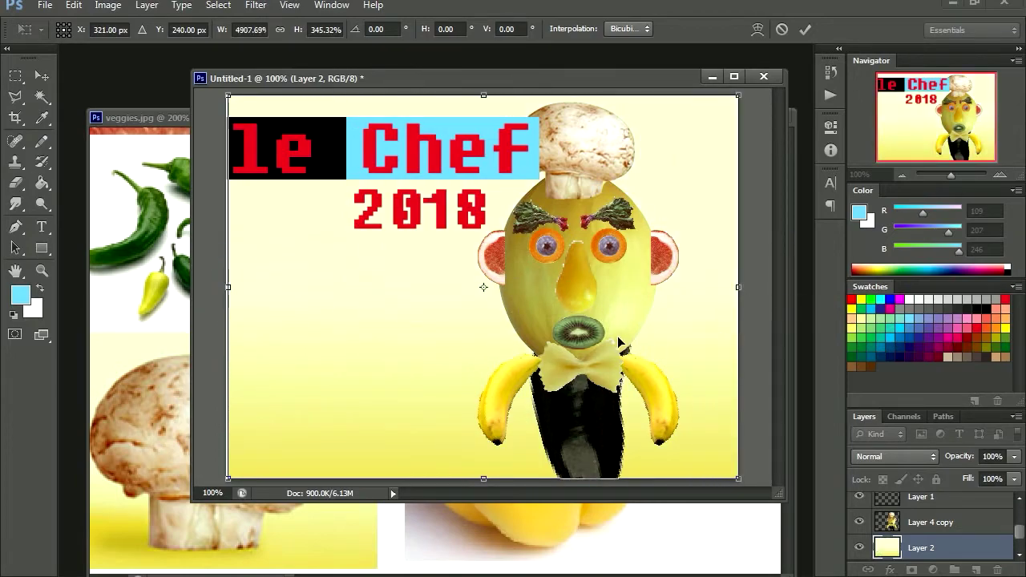
{"action": "key", "text": "Return"}
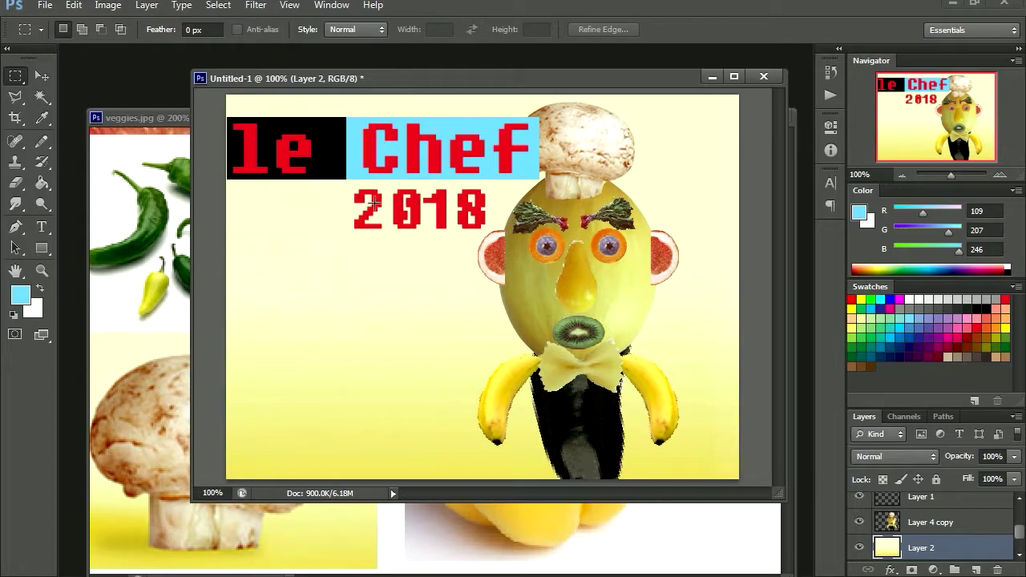
Step: Adjust the colours of Layer 1's banner to turn the light blue section behind "Chef" salmon
{"action": "key", "text": "v"}
{"action": "right_click", "coordinate": [353, 164]}
{"action": "left_click", "coordinate": [363, 162]}
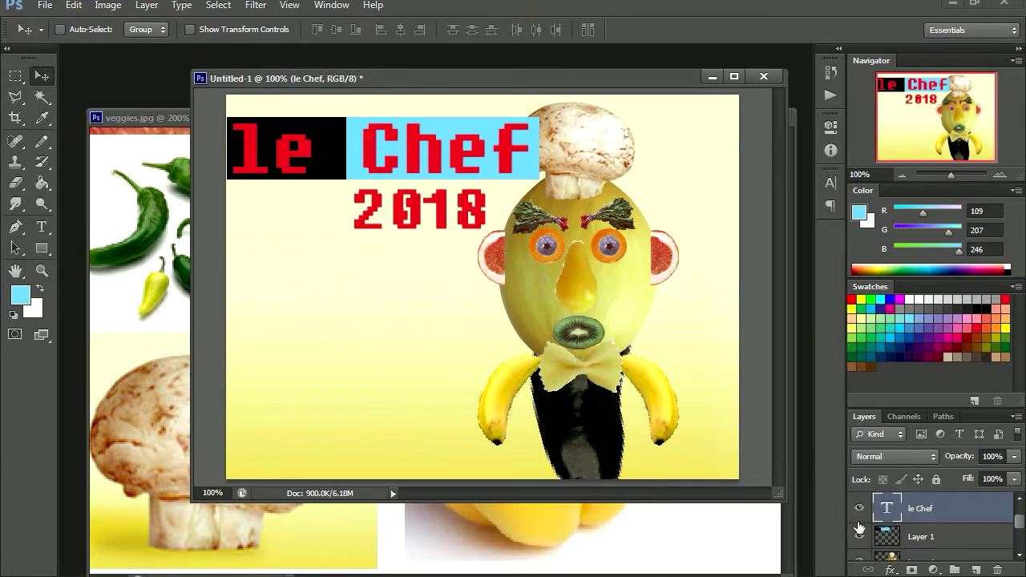
{"action": "left_click", "coordinate": [910, 537]}
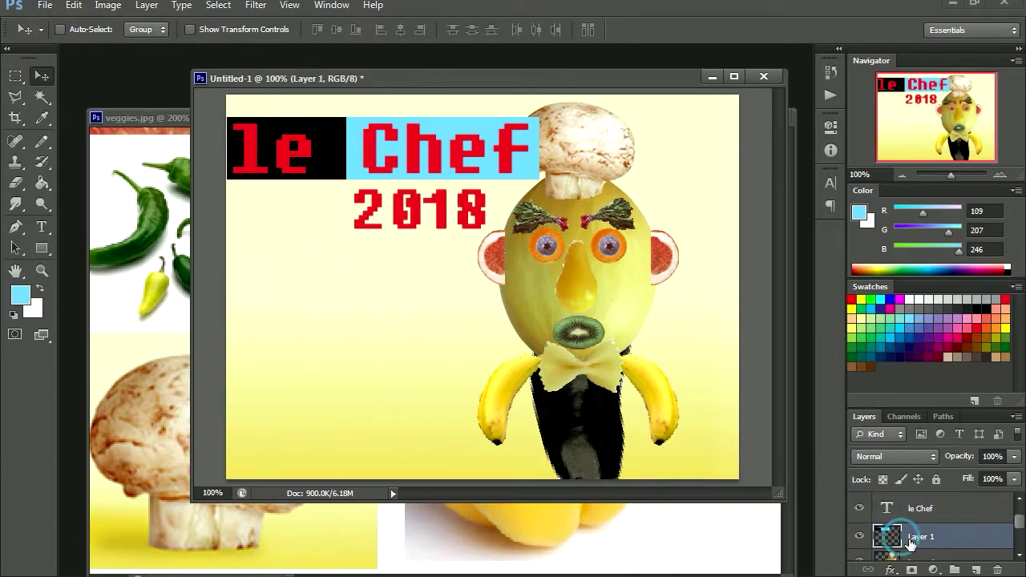
{"action": "left_click", "coordinate": [107, 11]}
{"action": "mouse_move", "coordinate": [146, 46]}
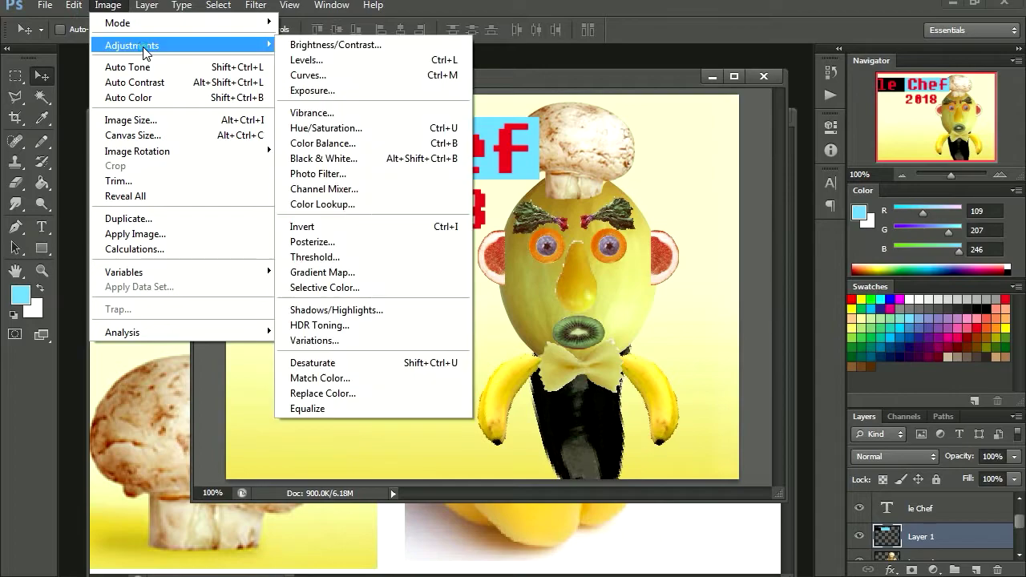
{"action": "left_click", "coordinate": [381, 141]}
{"action": "left_click_drag", "start_coordinate": [550, 340], "coordinate": [468, 346]}
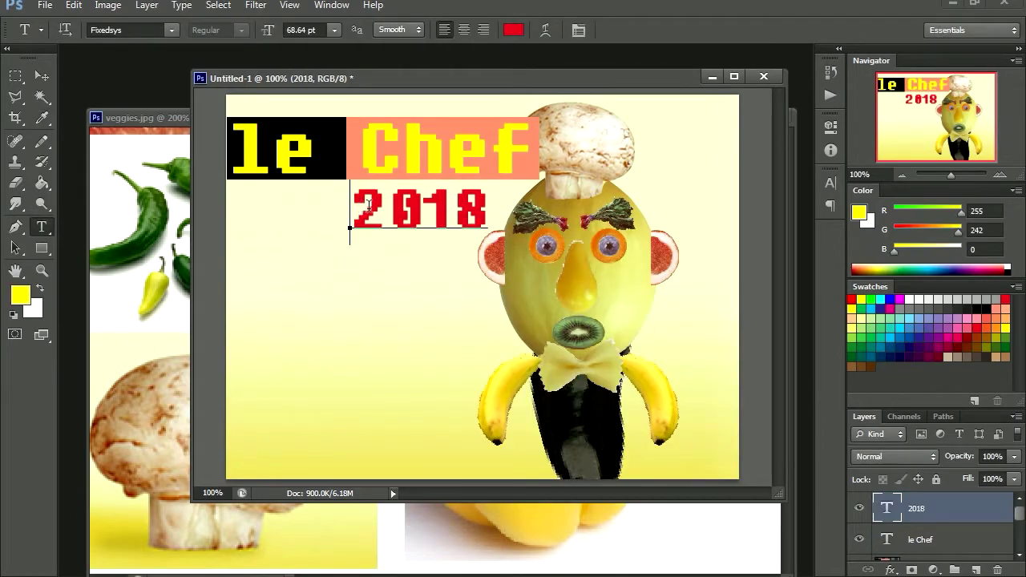
Step: Recolour the "2018" text orange (RGB 247, 148, 29) and move it left to align under the start of "le Chef"
{"action": "double_click", "coordinate": [369, 206]}
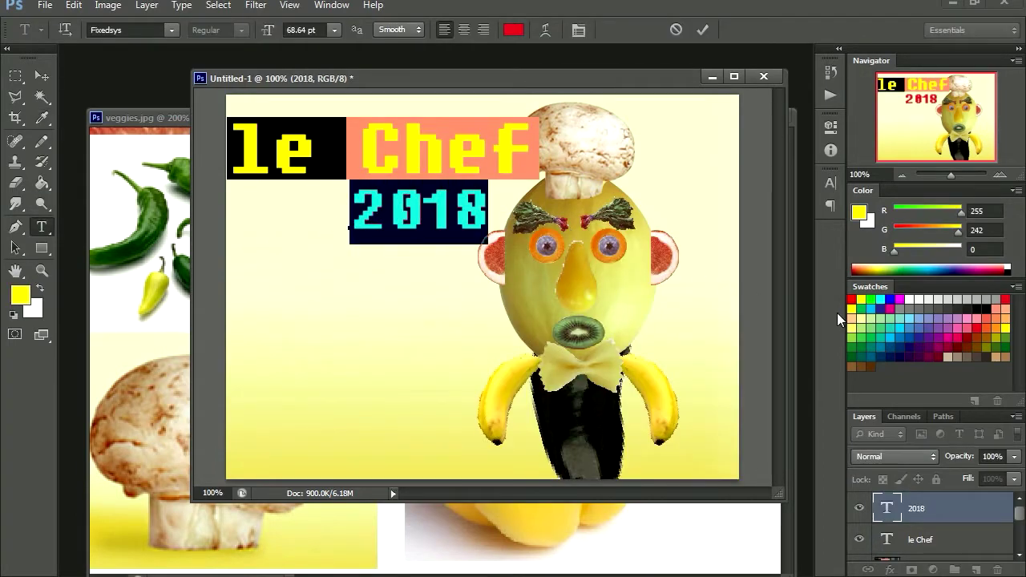
{"action": "left_click", "coordinate": [864, 301]}
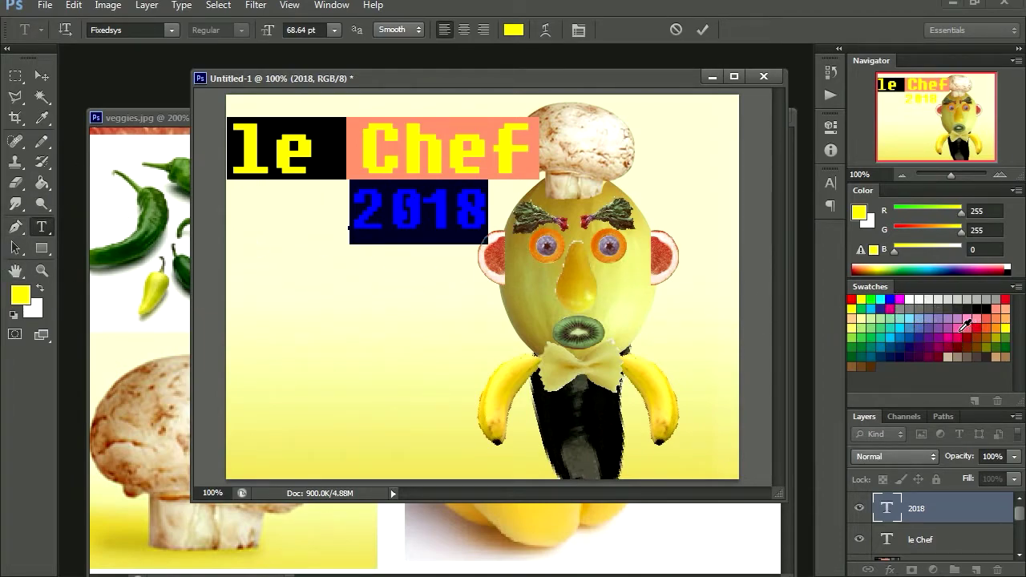
{"action": "left_click", "coordinate": [968, 322]}
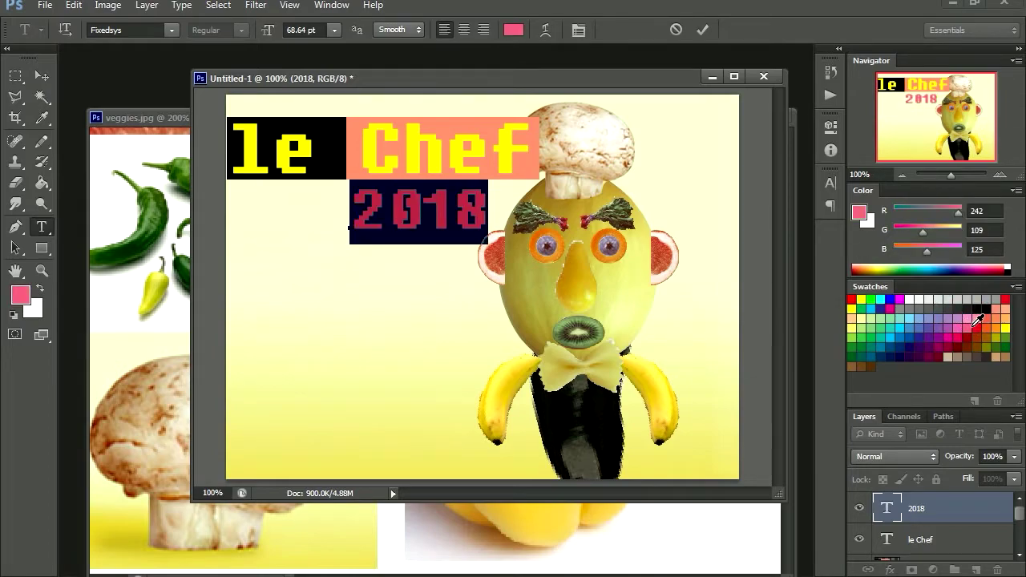
{"action": "left_click", "coordinate": [963, 324]}
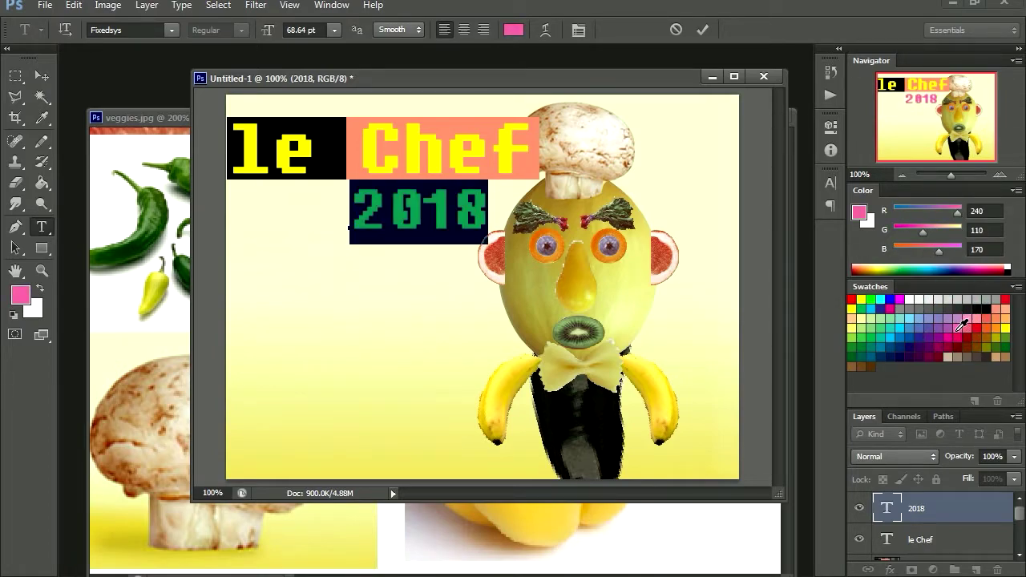
{"action": "left_click", "coordinate": [1000, 323]}
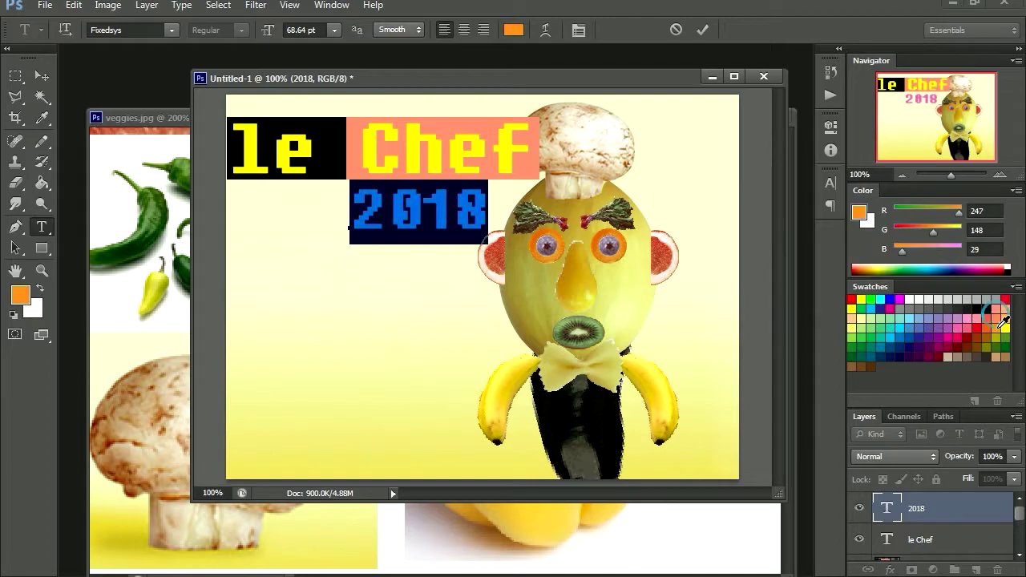
{"action": "left_click", "coordinate": [42, 75]}
{"action": "left_click_drag", "start_coordinate": [403, 211], "coordinate": [272, 212]}
Step: Change the "le Chef" title's font from Fixedsys to a chunky cartoon-style font with small capitals
{"action": "left_click", "coordinate": [42, 227]}
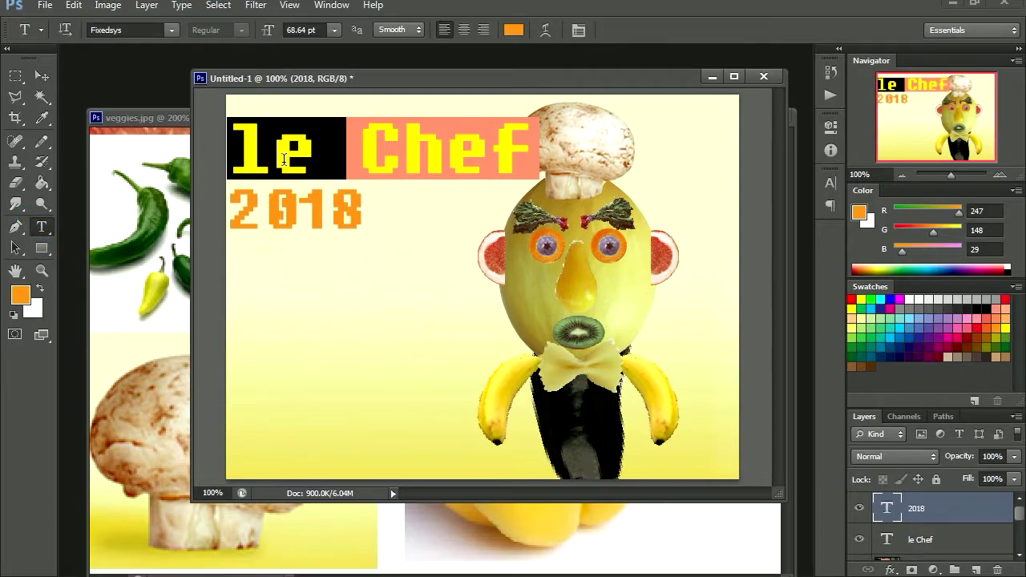
{"action": "left_click_drag", "start_coordinate": [252, 147], "coordinate": [494, 142]}
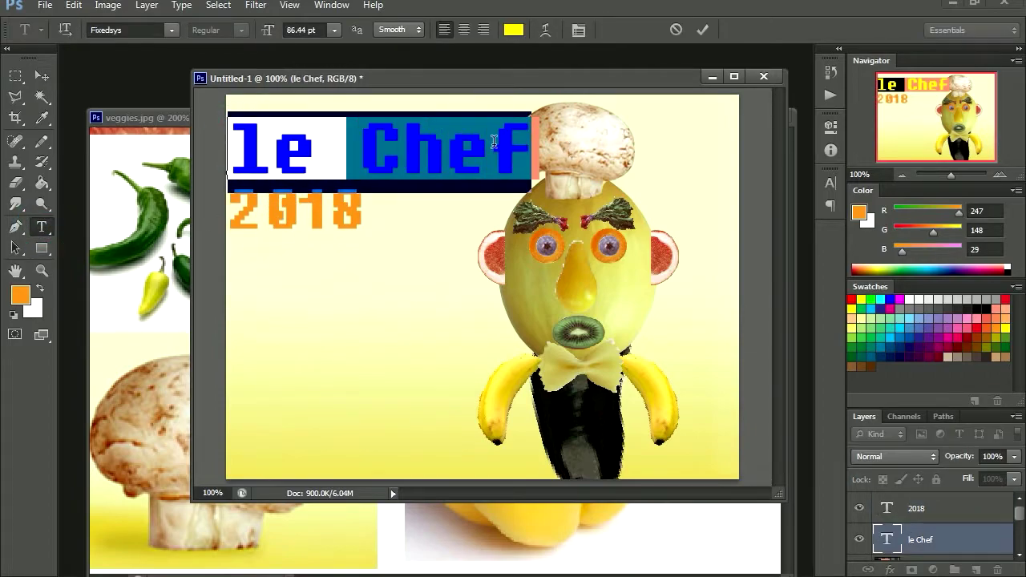
{"action": "left_click", "coordinate": [171, 30]}
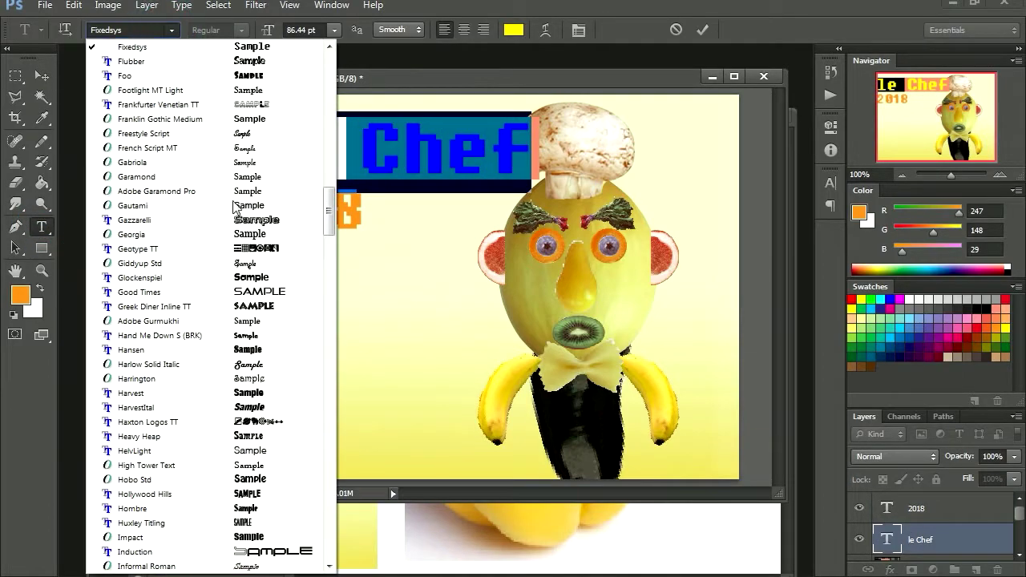
{"action": "left_click", "coordinate": [258, 77]}
{"action": "left_click", "coordinate": [42, 76]}
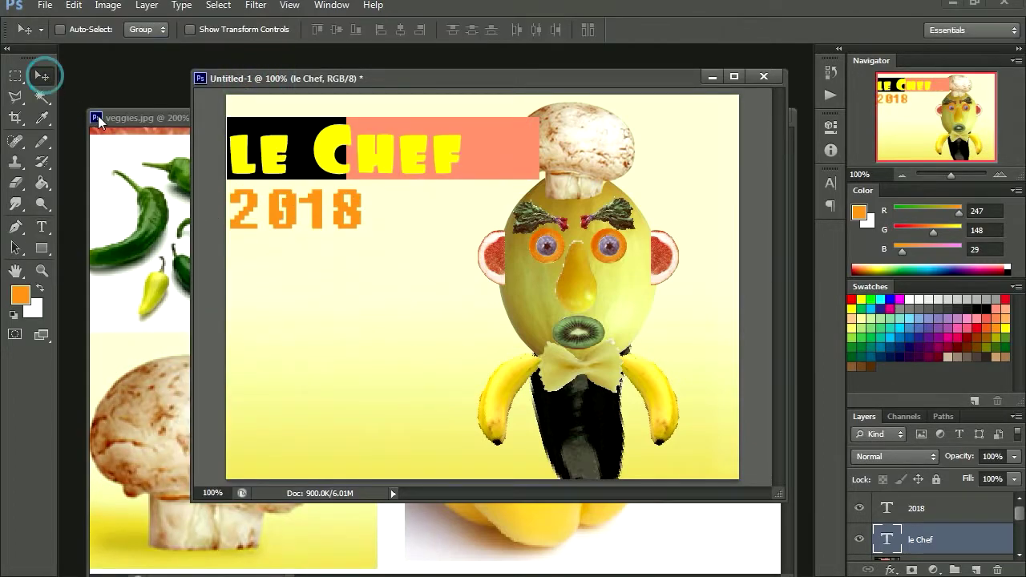
Step: Scale up the "le Chef" title so it stretches from the canvas's left edge to the mushroom hat
{"action": "key", "text": "ctrl+t"}
{"action": "left_click_drag", "start_coordinate": [463, 192], "coordinate": [561, 210]}
{"action": "key", "text": "Return"}
Step: Delete the Layer 1 banner behind the title and the pixel-style "2018" text layer
{"action": "left_click", "coordinate": [897, 551]}
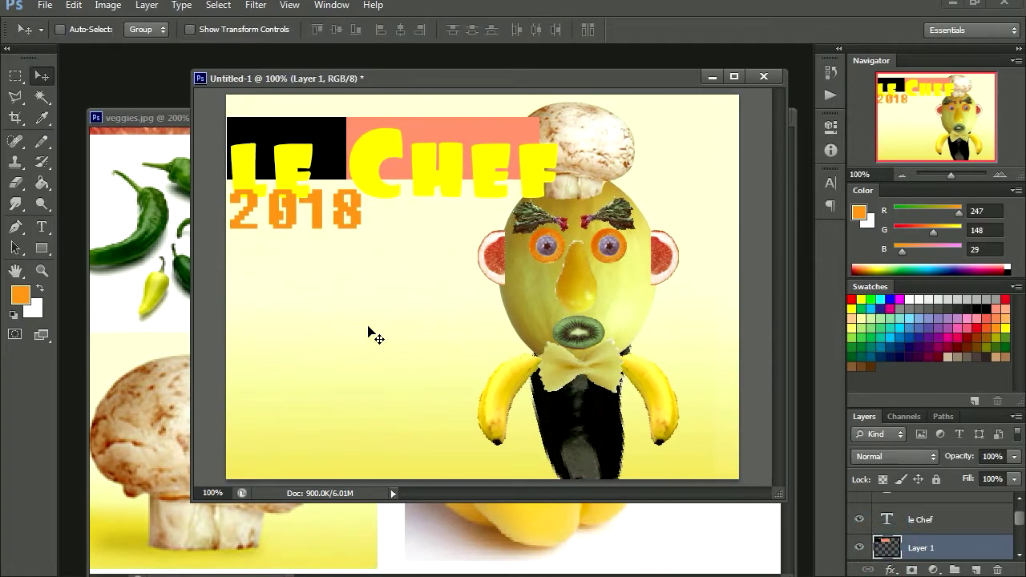
{"action": "key", "text": "Delete"}
{"action": "right_click", "coordinate": [316, 212]}
{"action": "left_click", "coordinate": [333, 219]}
{"action": "left_click_drag", "start_coordinate": [340, 225], "coordinate": [447, 267]}
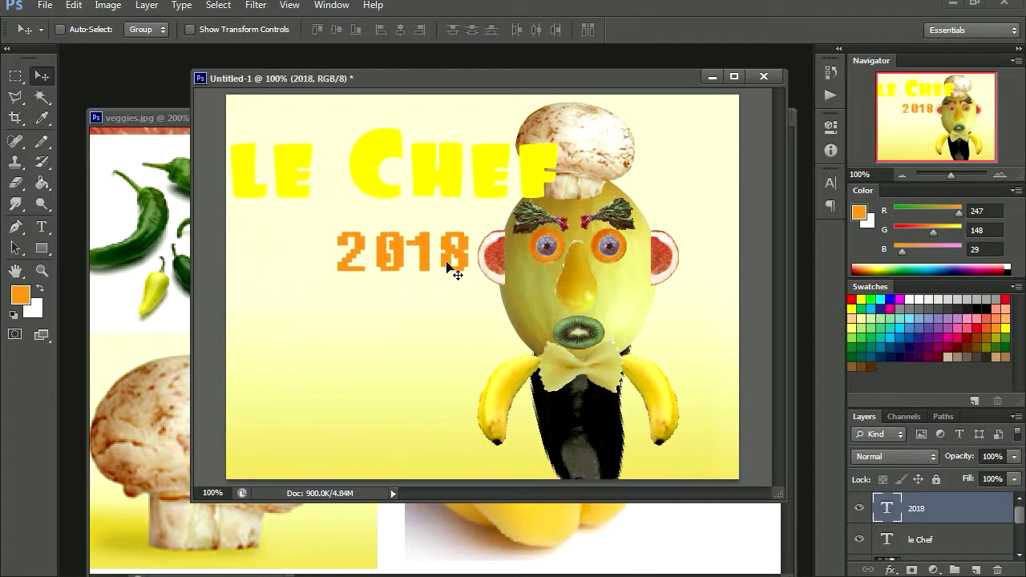
{"action": "key", "text": "Delete"}
Step: Recolour the "le Chef" title orange-red (RGB 242, 101, 34)
{"action": "right_click", "coordinate": [434, 188]}
{"action": "left_click", "coordinate": [442, 189]}
{"action": "double_click", "coordinate": [440, 188]}
{"action": "left_click", "coordinate": [982, 328]}
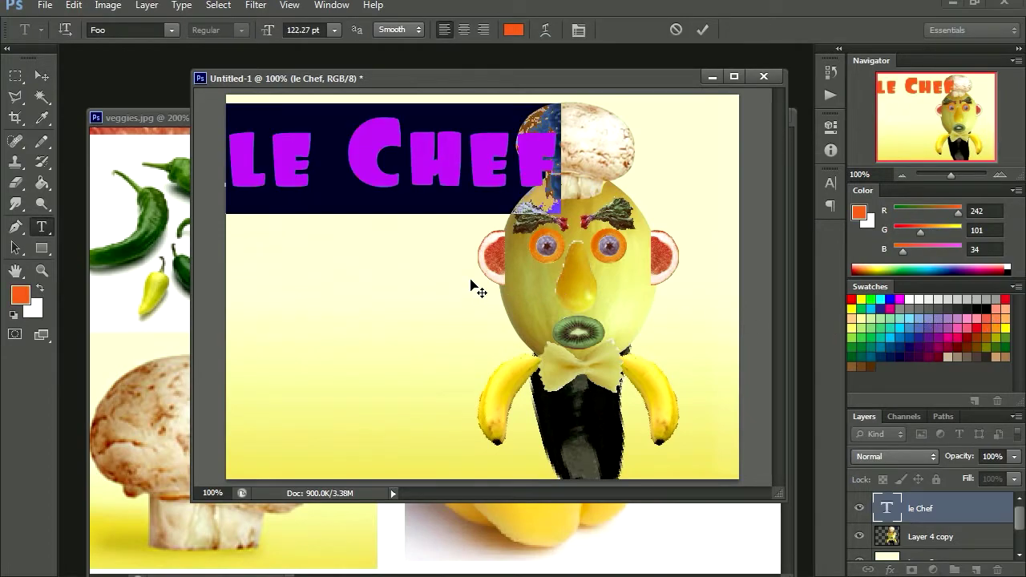
{"action": "left_click", "coordinate": [43, 78]}
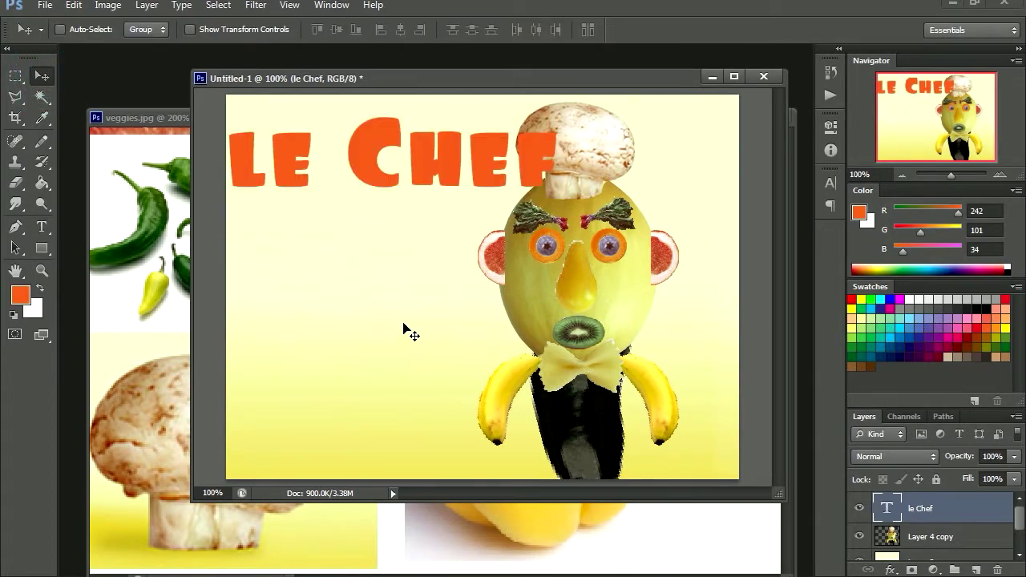
Step: Duplicate the "le Chef" title directly beneath the original and change the copy's text to "2018"
{"action": "left_click_drag", "start_coordinate": [365, 163], "coordinate": [372, 259]}
{"action": "key", "text": "t"}
{"action": "left_click_drag", "start_coordinate": [245, 246], "coordinate": [643, 275]}
{"action": "type", "text": "2018"}
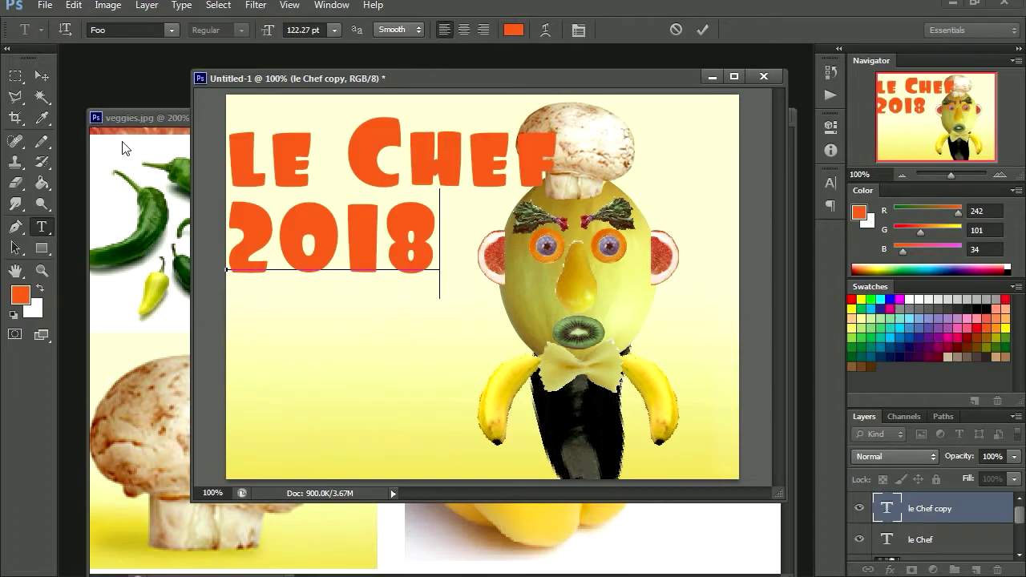
{"action": "left_click", "coordinate": [42, 75]}
Step: Move the chef figure on Layer 4 copy right so the mushroom hat clears the end of the title
{"action": "right_click", "coordinate": [598, 296]}
{"action": "left_click", "coordinate": [607, 302]}
{"action": "left_click_drag", "start_coordinate": [605, 297], "coordinate": [657, 303]}
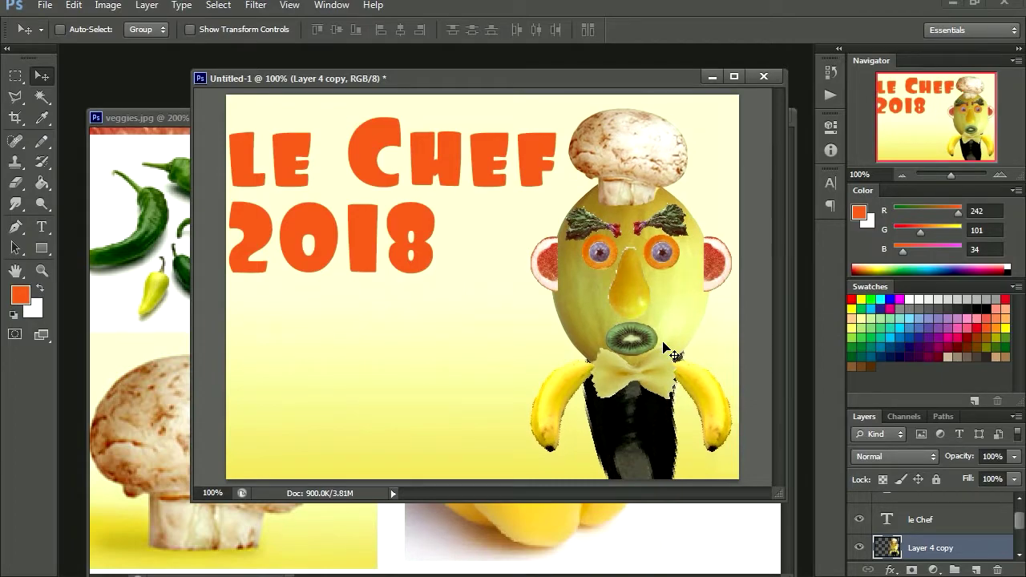
Step: Enlarge the chef figure, tilt it counterclockwise and position it so the head fills the right half of the canvas
{"action": "key", "text": "ctrl+t"}
{"action": "left_click_drag", "start_coordinate": [484, 175], "coordinate": [456, 232]}
{"action": "left_click_drag", "start_coordinate": [484, 149], "coordinate": [241, 28]}
{"action": "left_click_drag", "start_coordinate": [545, 233], "coordinate": [641, 371]}
{"action": "key", "text": "Return"}
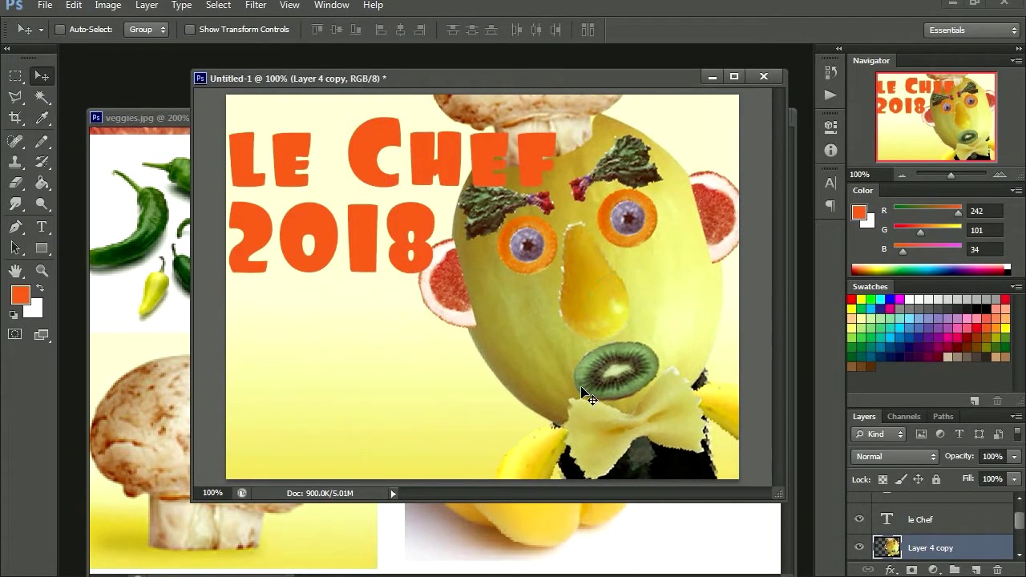
{"action": "key", "text": "z"}
{"action": "left_click", "coordinate": [478, 286], "text": "alt"}
{"action": "left_click", "coordinate": [495, 278]}
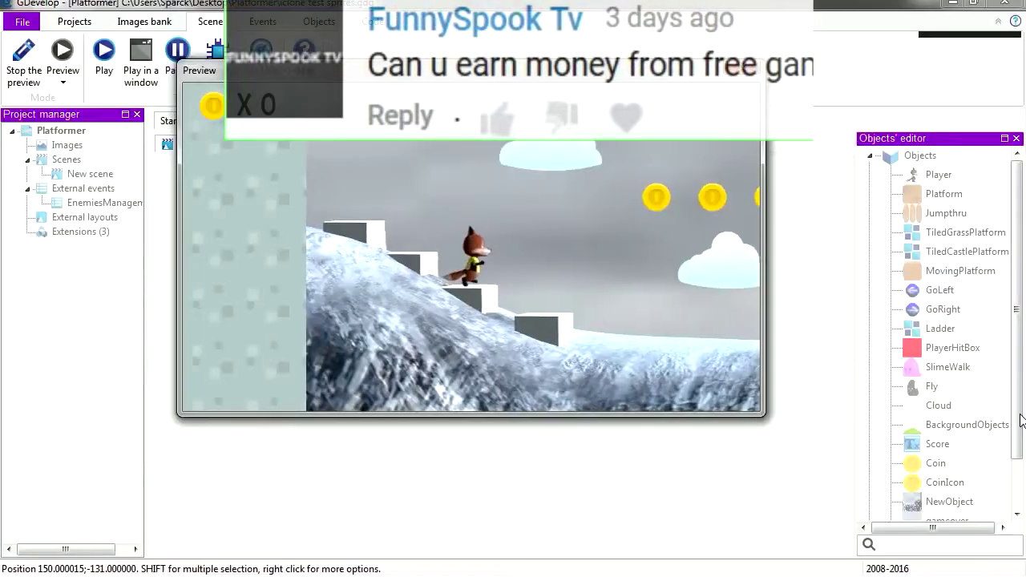
Step: Switch to GDevelop and test the Platformer preview by running the fox character right and making it jump
{"action": "key", "text": "Right"}
{"action": "key", "text": "space"}
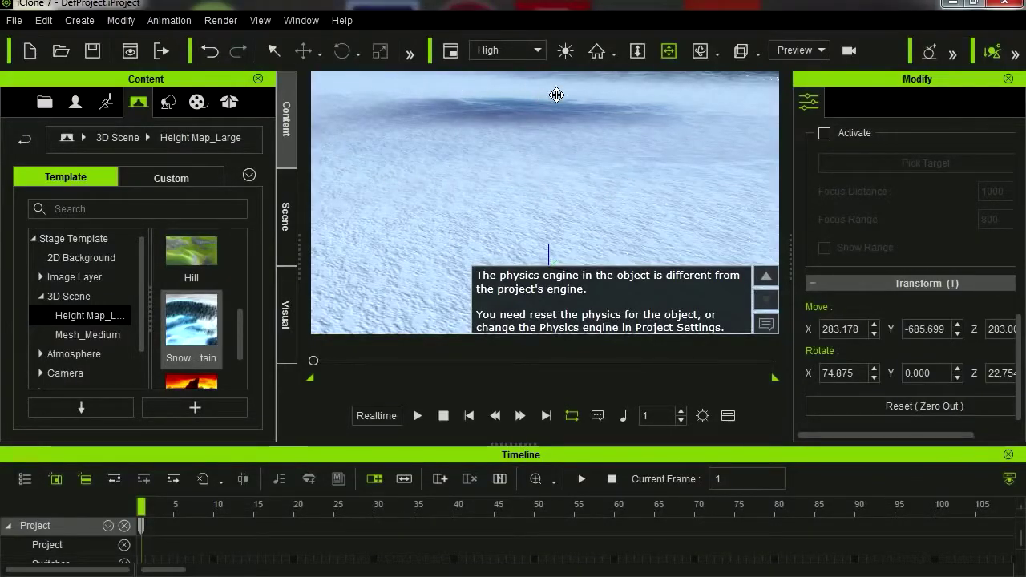
Step: Switch to iClone, dismiss the physics engine message and examine the snow mountain terrain from different camera positions
{"action": "left_click", "coordinate": [764, 327]}
{"action": "left_click_drag", "start_coordinate": [598, 254], "coordinate": [459, 227]}
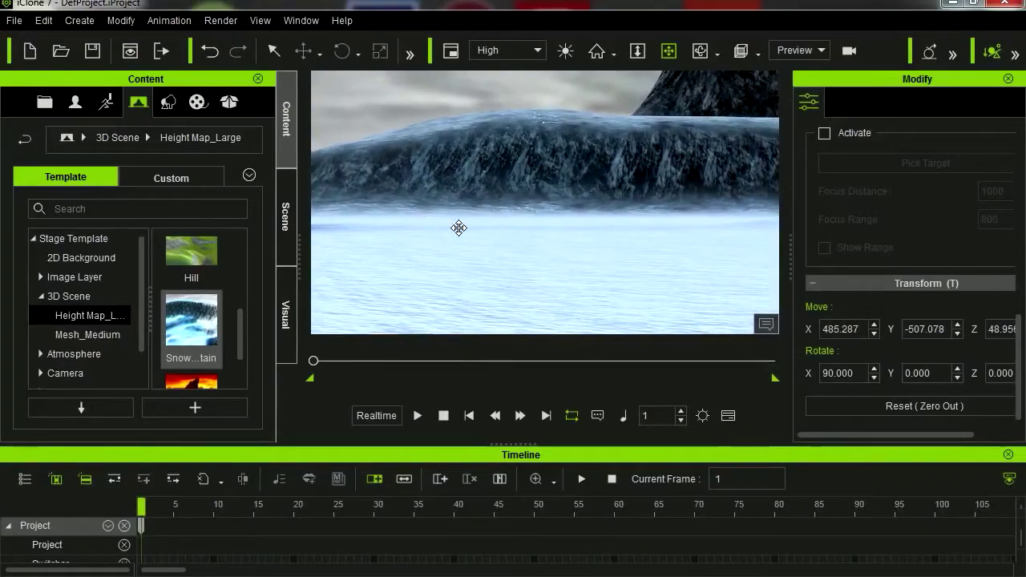
{"action": "left_click_drag", "start_coordinate": [692, 246], "coordinate": [627, 233]}
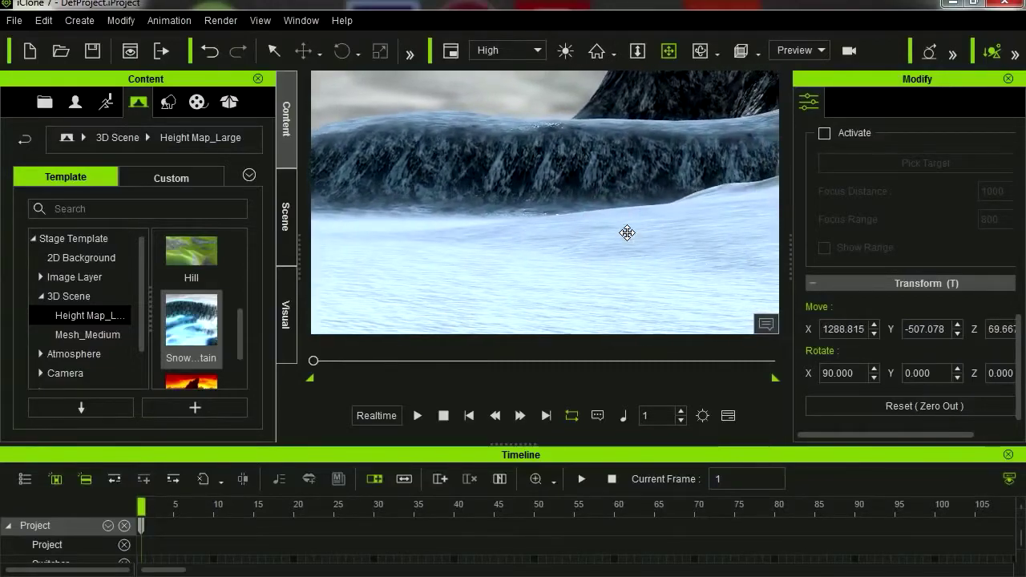
{"action": "left_click_drag", "start_coordinate": [444, 244], "coordinate": [711, 206]}
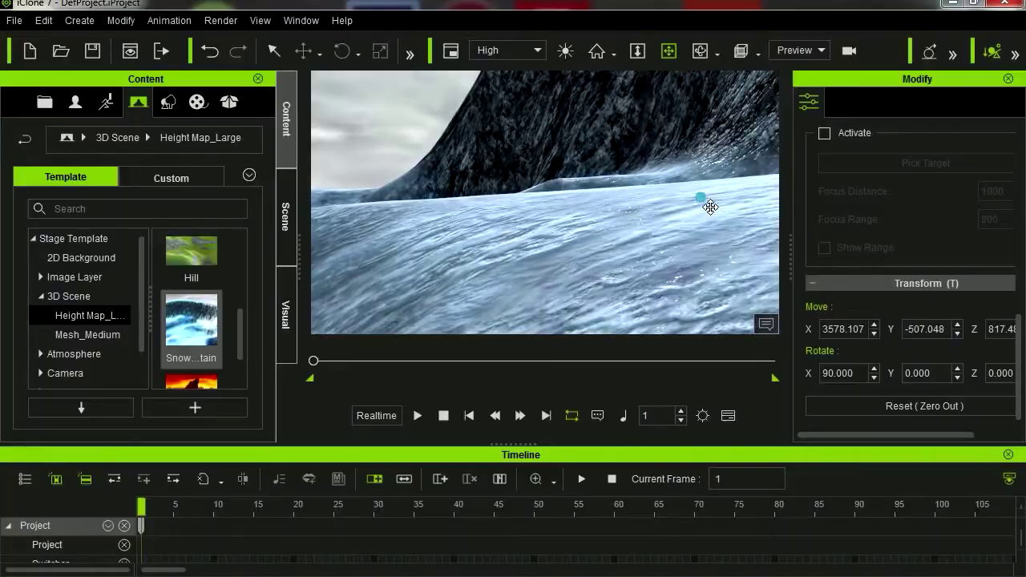